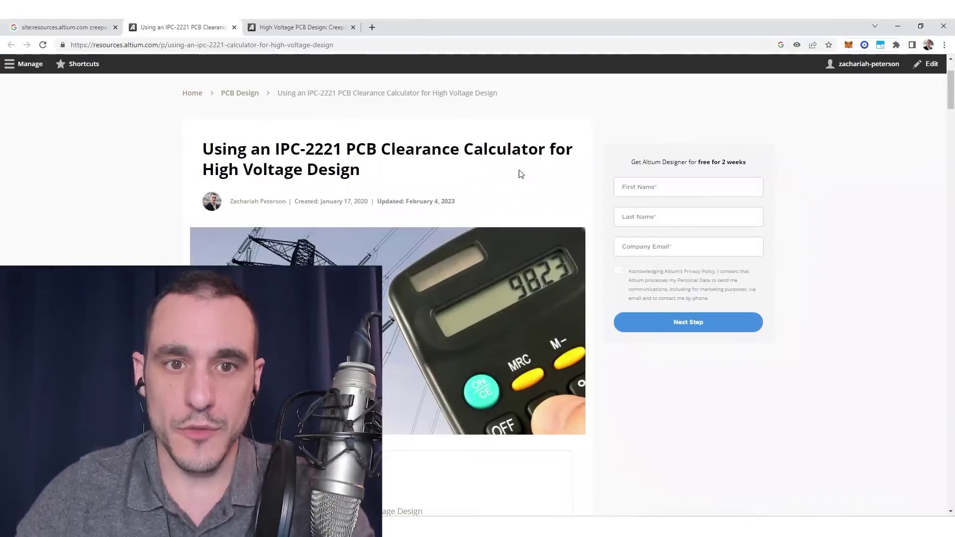
Read the IPC-2221 clearance article from its introduction down to the Temperature Rise at High Current section.
{"action": "scroll", "coordinate": [519, 192], "scroll_direction": "down", "scroll_amount": 1}
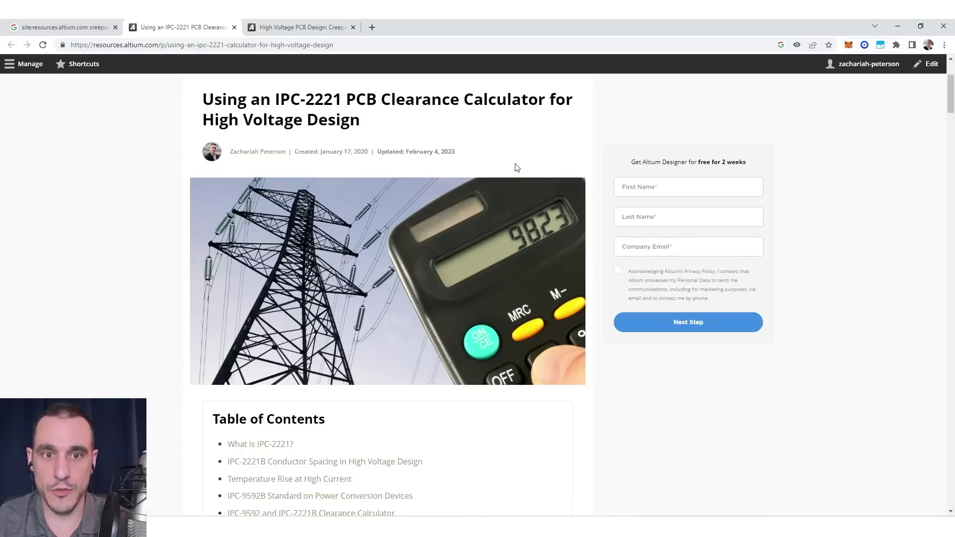
{"action": "scroll", "coordinate": [523, 165], "scroll_direction": "down", "scroll_amount": 12}
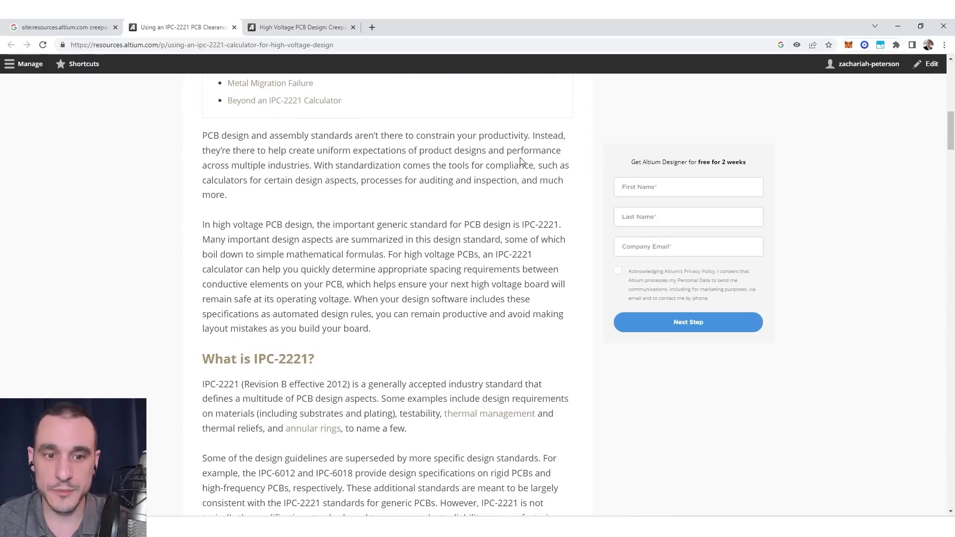
{"action": "scroll", "coordinate": [523, 161], "scroll_direction": "down", "scroll_amount": 2}
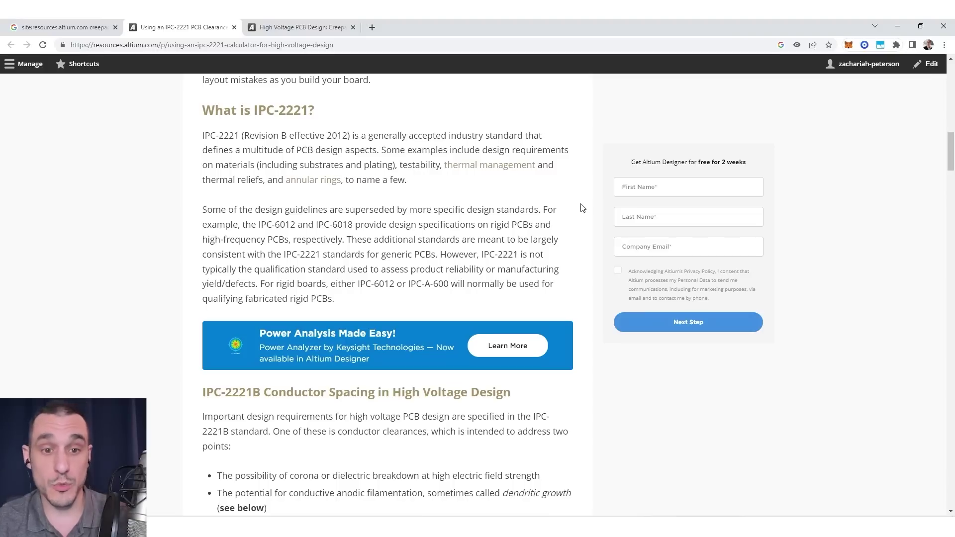
{"action": "scroll", "coordinate": [577, 229], "scroll_direction": "down", "scroll_amount": 15}
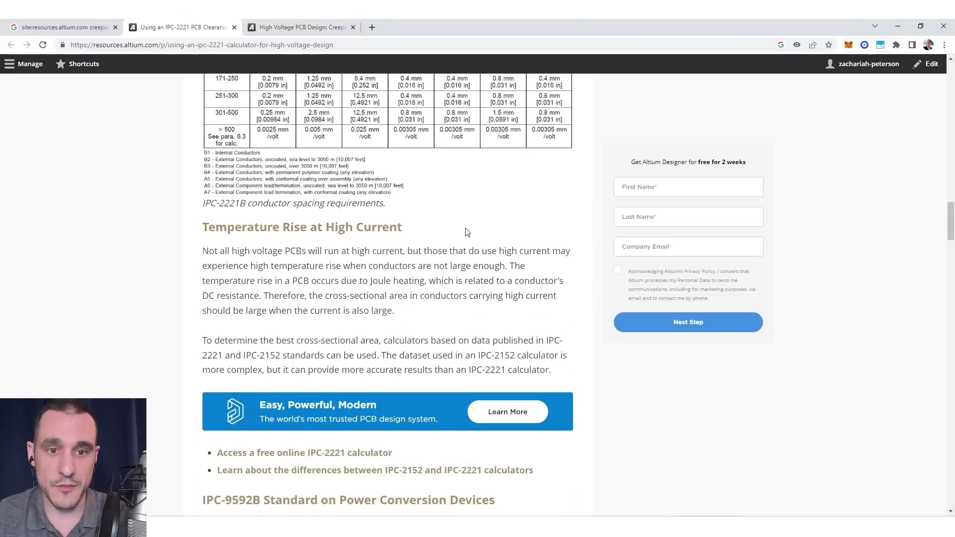
{"action": "left_click_drag", "start_coordinate": [465, 231], "coordinate": [199, 231]}
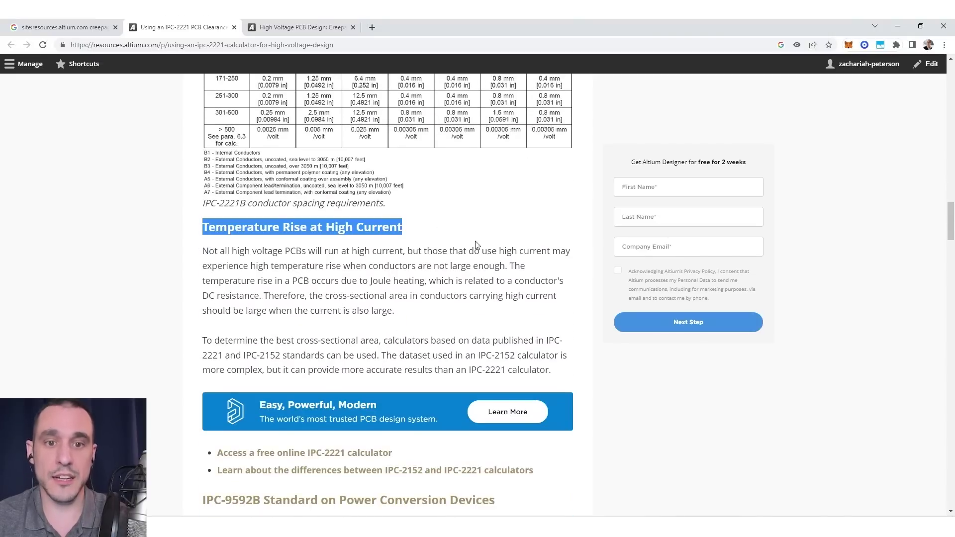
{"action": "left_click", "coordinate": [504, 237]}
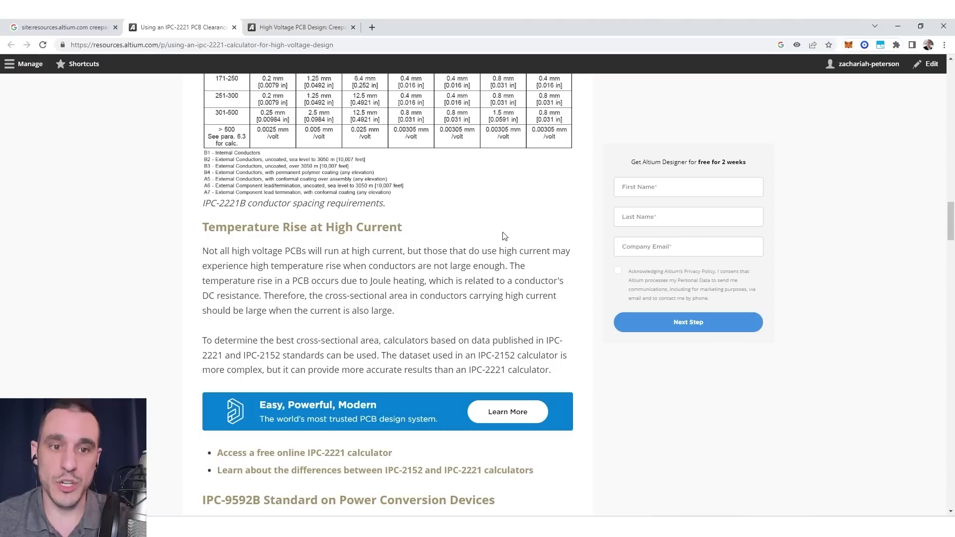
Examine Table 6-1, Electrical Conductor Spacing, including its voltage ranges, bare board and assembly categories, and the legend beneath it.
{"action": "scroll", "coordinate": [503, 244], "scroll_direction": "up", "scroll_amount": 1}
{"action": "scroll", "coordinate": [505, 264], "scroll_direction": "up", "scroll_amount": 6}
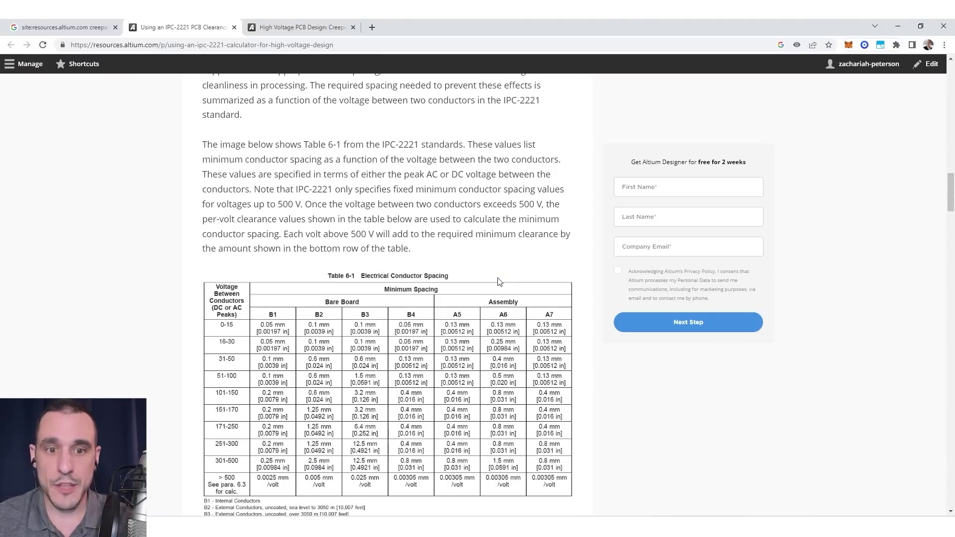
{"action": "scroll", "coordinate": [500, 281], "scroll_direction": "down", "scroll_amount": 3}
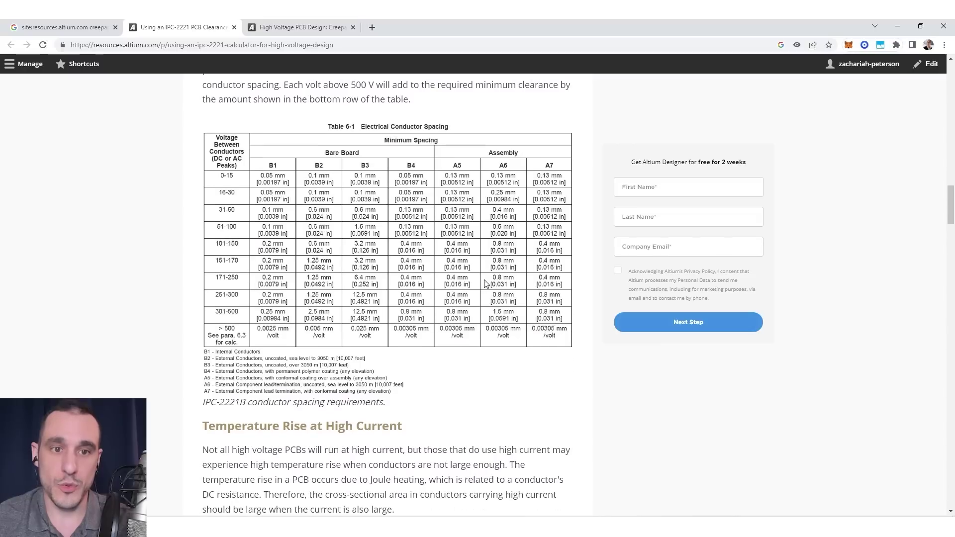
{"action": "scroll", "coordinate": [288, 267], "scroll_direction": "up", "scroll_amount": 1, "text": "ctrl"}
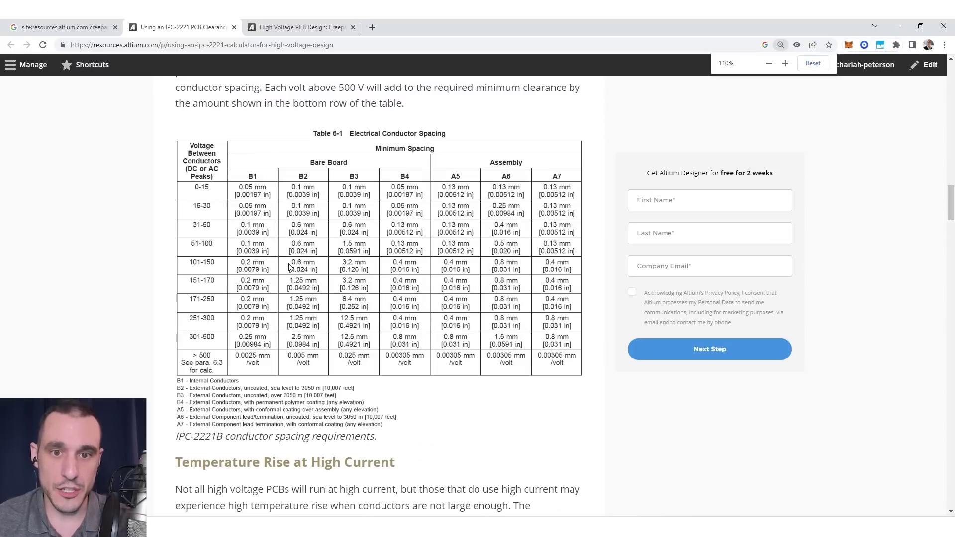
{"action": "scroll", "coordinate": [291, 267], "scroll_direction": "up", "scroll_amount": 2, "text": "ctrl"}
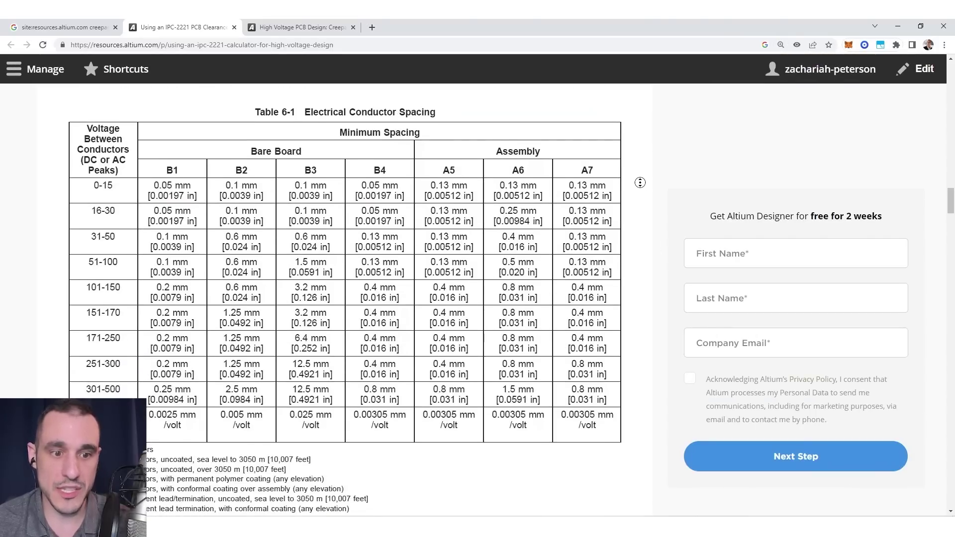
{"action": "middle_click", "coordinate": [640, 189]}
{"action": "middle_click_drag", "start_coordinate": [640, 189], "coordinate": [223, 251]}
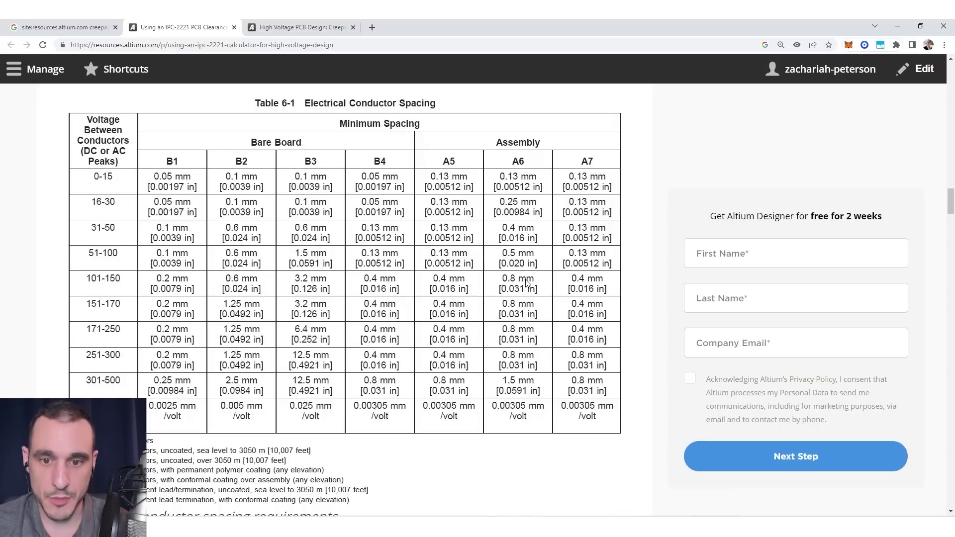
{"action": "scroll", "coordinate": [480, 364], "scroll_direction": "down", "scroll_amount": 2}
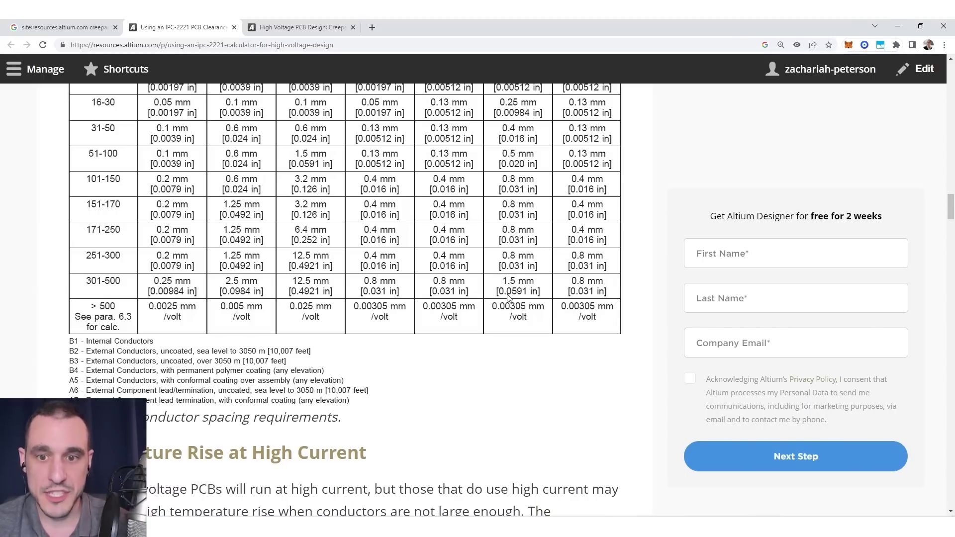
{"action": "scroll", "coordinate": [300, 307], "scroll_direction": "up", "scroll_amount": 2}
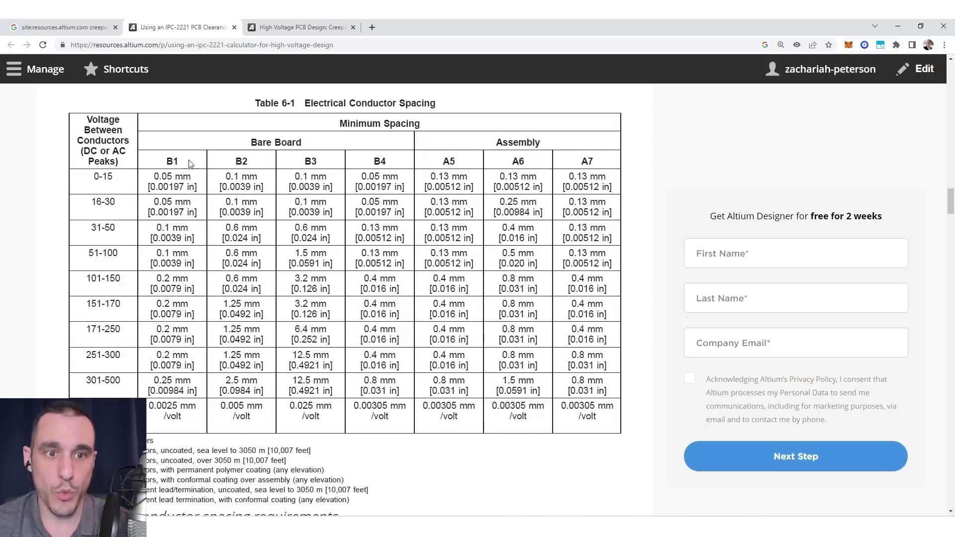
{"action": "scroll", "coordinate": [103, 375], "scroll_direction": "up", "scroll_amount": 1}
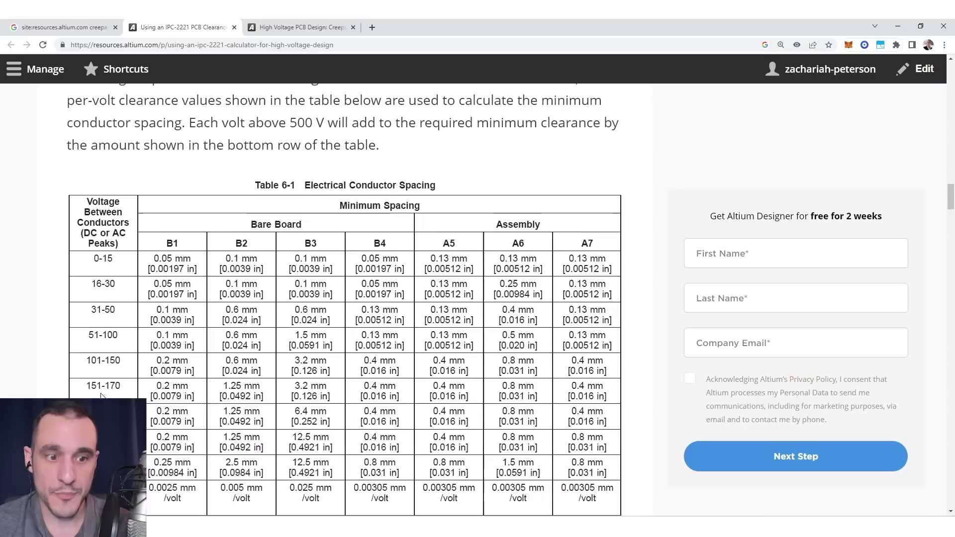
{"action": "scroll", "coordinate": [95, 381], "scroll_direction": "down", "scroll_amount": 4}
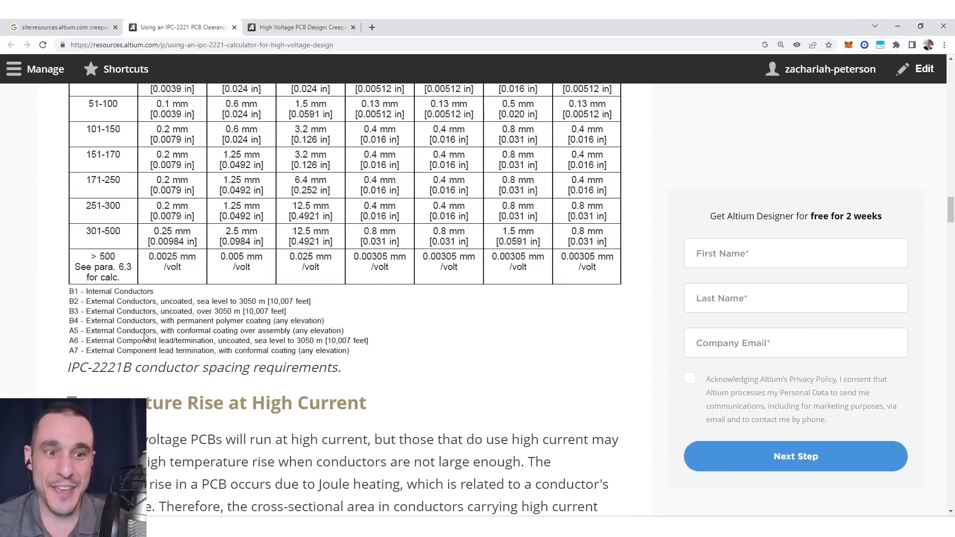
{"action": "scroll", "coordinate": [485, 351], "scroll_direction": "up", "scroll_amount": 1}
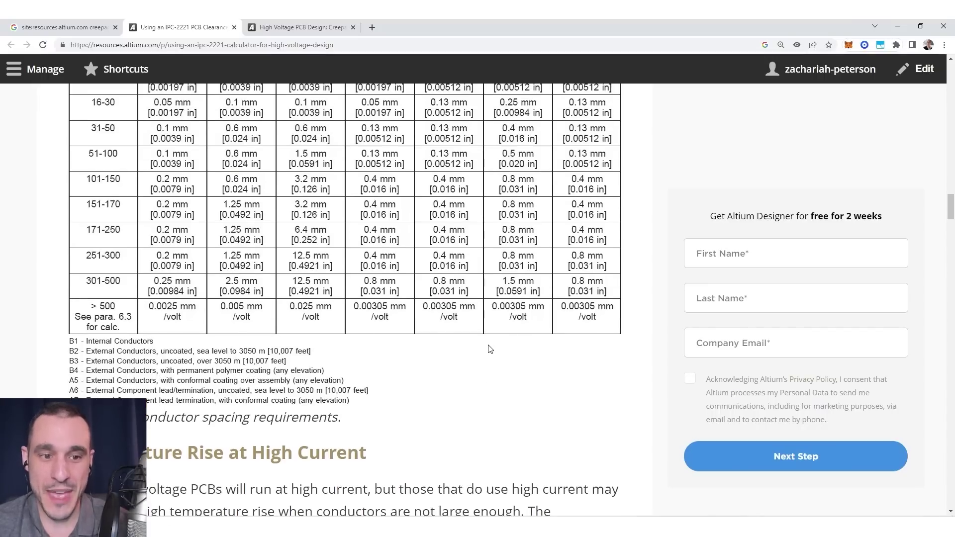
{"action": "scroll", "coordinate": [398, 392], "scroll_direction": "up", "scroll_amount": 1}
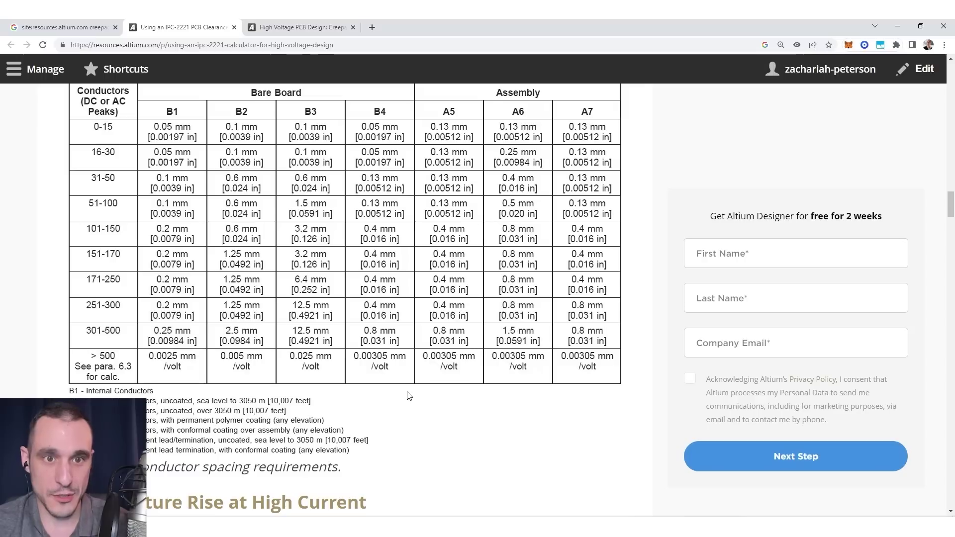
{"action": "scroll", "coordinate": [416, 393], "scroll_direction": "down", "scroll_amount": 1}
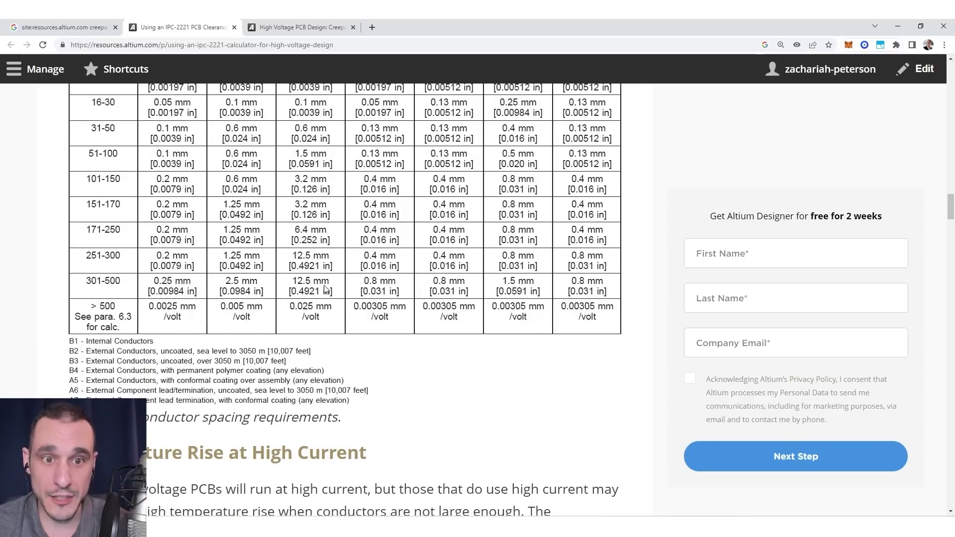
{"action": "scroll", "coordinate": [328, 290], "scroll_direction": "up", "scroll_amount": 1}
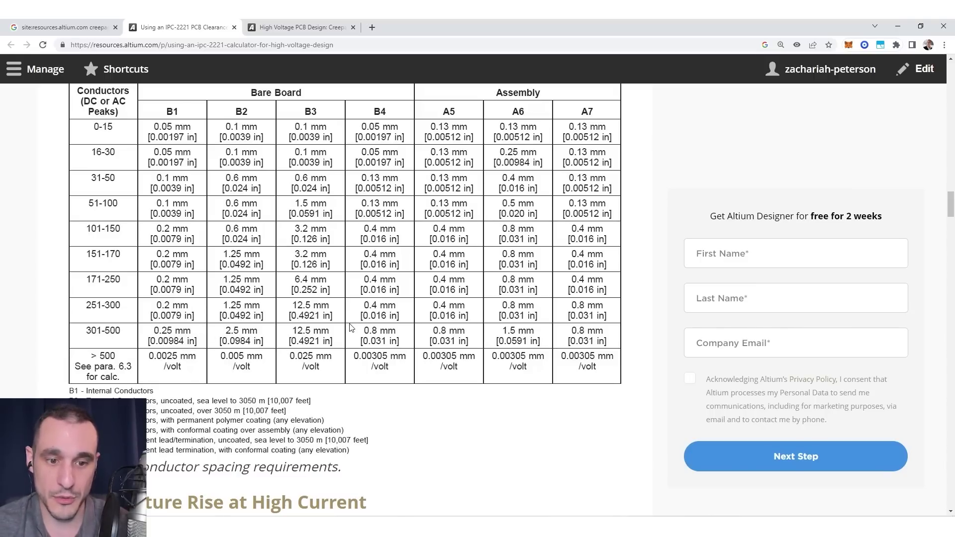
{"action": "key", "text": "ctrl+minus"}
{"action": "key", "text": "ctrl+minus"}
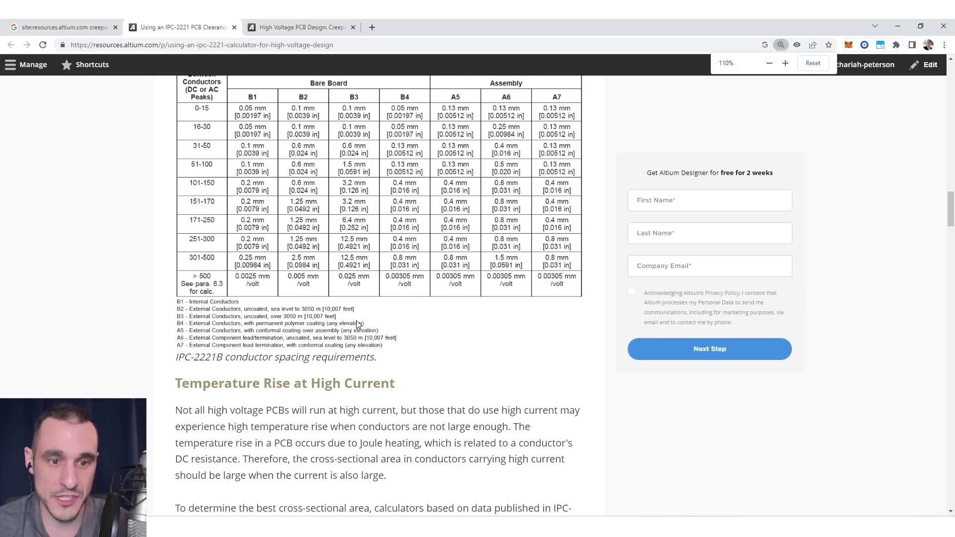
{"action": "key", "text": "ctrl+minus"}
Search Google for IPC-9592 in a new tab and close that tab after viewing the results.
{"action": "scroll", "coordinate": [354, 287], "scroll_direction": "down", "scroll_amount": 10}
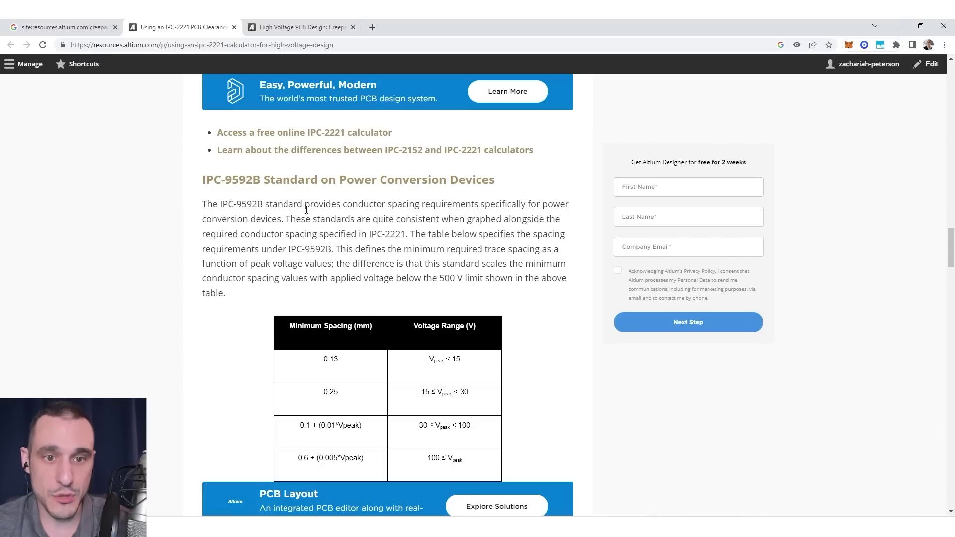
{"action": "left_click", "coordinate": [371, 27]}
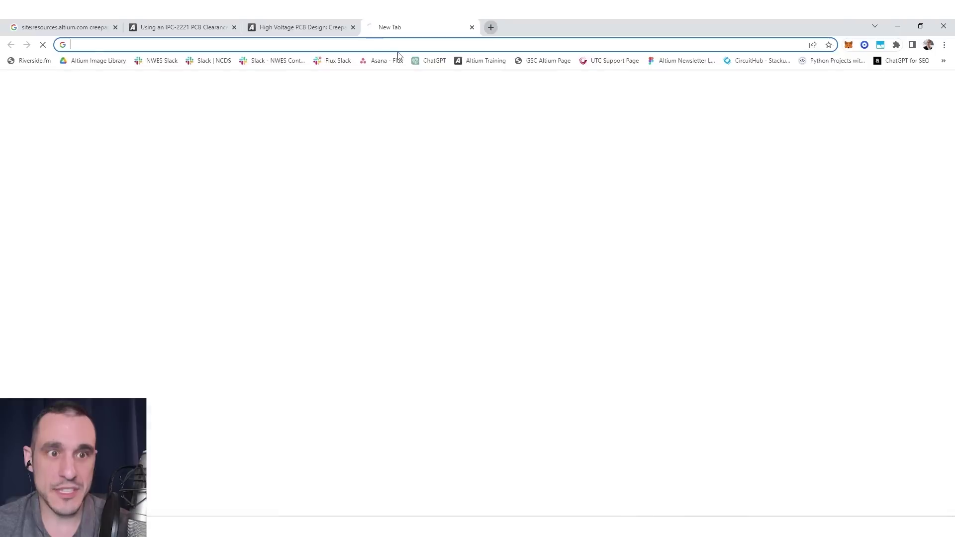
{"action": "type", "text": "IPC-9592"}
{"action": "key", "text": "Return"}
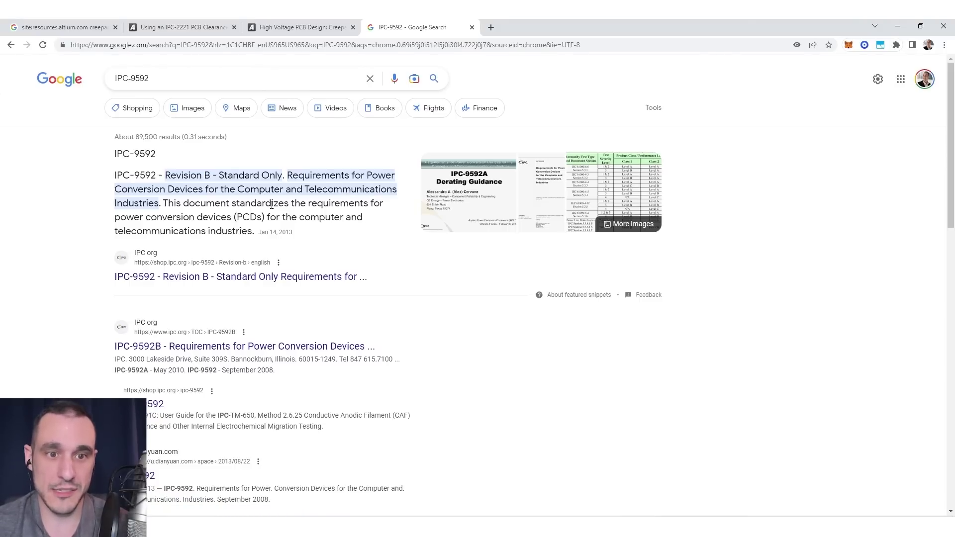
{"action": "key", "text": "ctrl+w"}
Examine the IPC-9592B table of minimum spacing against peak voltage range for power conversion devices.
{"action": "scroll", "coordinate": [394, 284], "scroll_direction": "down", "scroll_amount": 3}
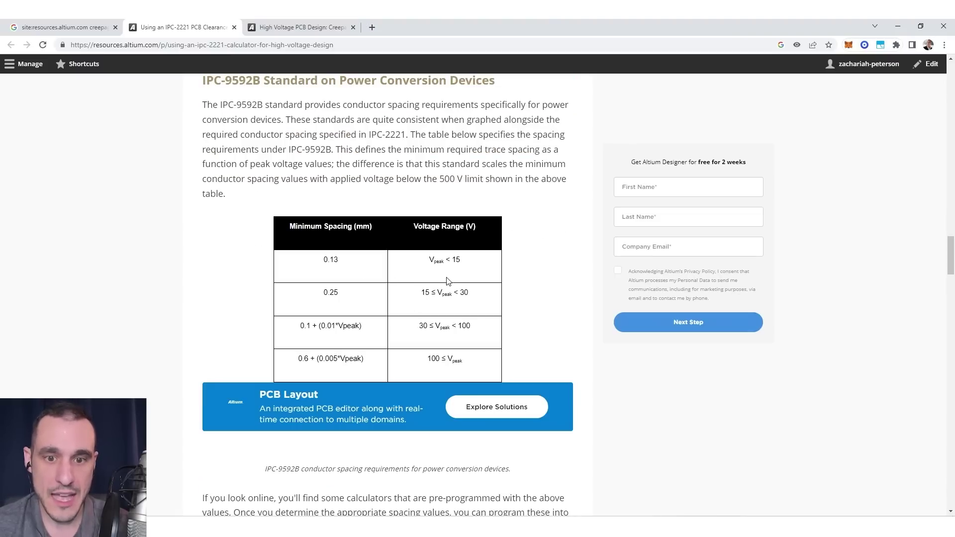
{"action": "scroll", "coordinate": [447, 281], "scroll_direction": "up", "scroll_amount": 2, "text": "ctrl"}
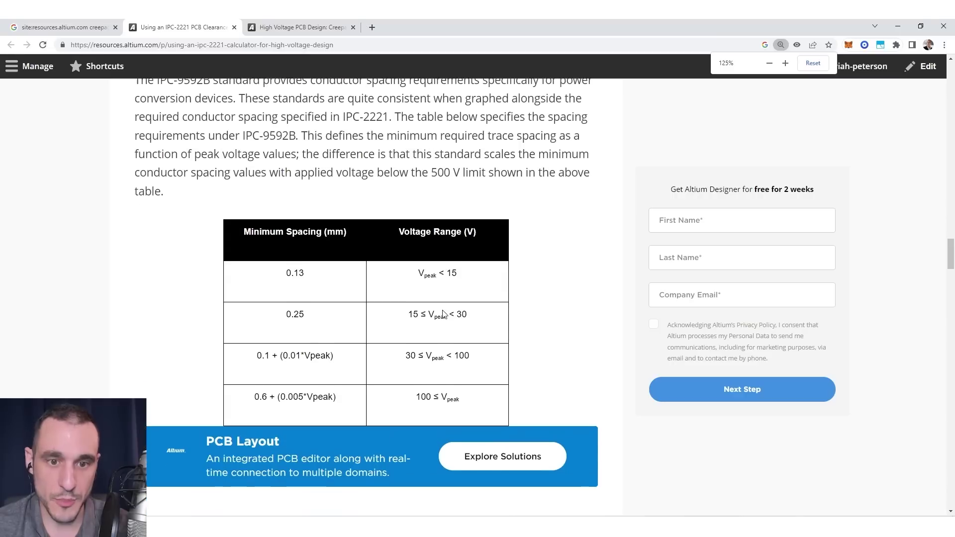
{"action": "scroll", "coordinate": [444, 314], "scroll_direction": "down", "scroll_amount": 1}
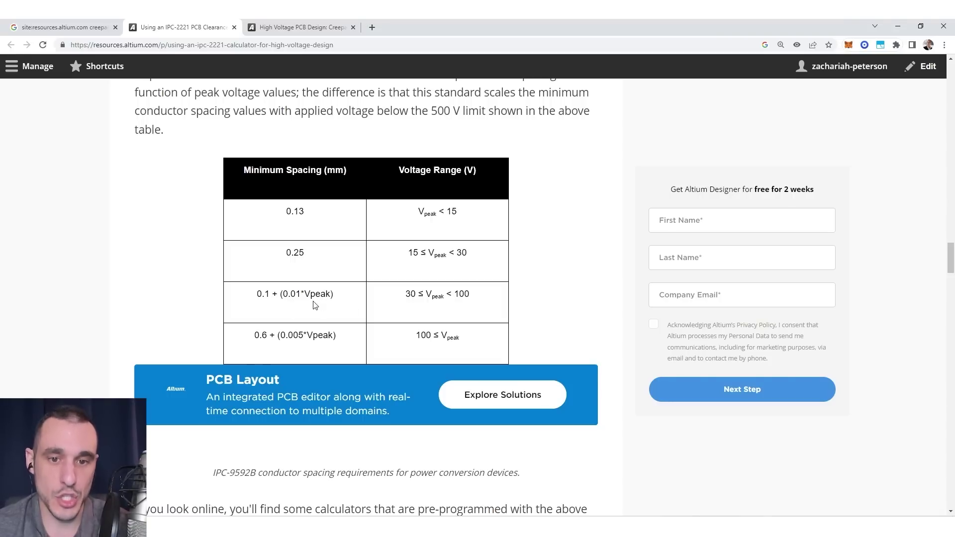
{"action": "key", "text": "ctrl+minus"}
{"action": "key", "text": "ctrl+minus"}
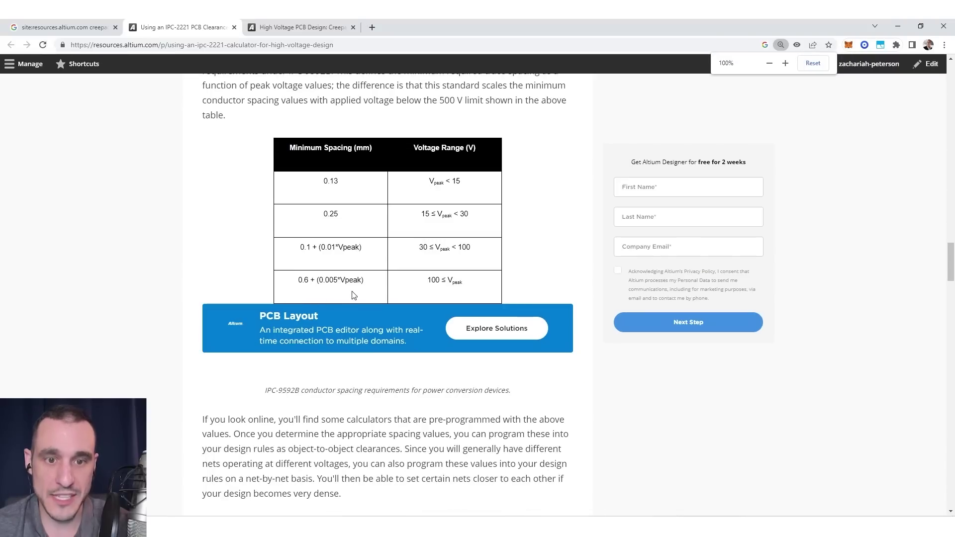
Calculate the required clearances for a voltage of 162 V in the article's IPC-9592 and IPC-2221B calculator.
{"action": "scroll", "coordinate": [371, 272], "scroll_direction": "down", "scroll_amount": 9}
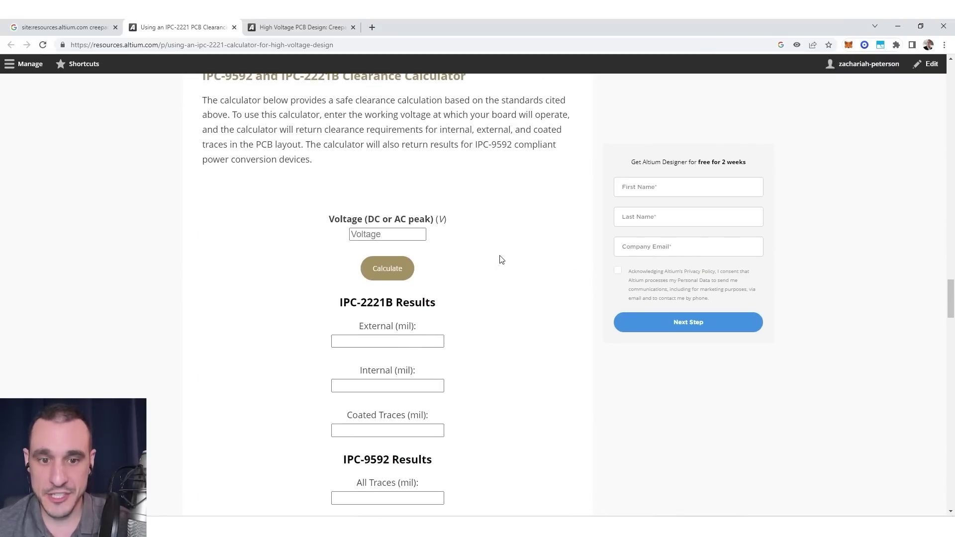
{"action": "scroll", "coordinate": [486, 264], "scroll_direction": "down", "scroll_amount": 1}
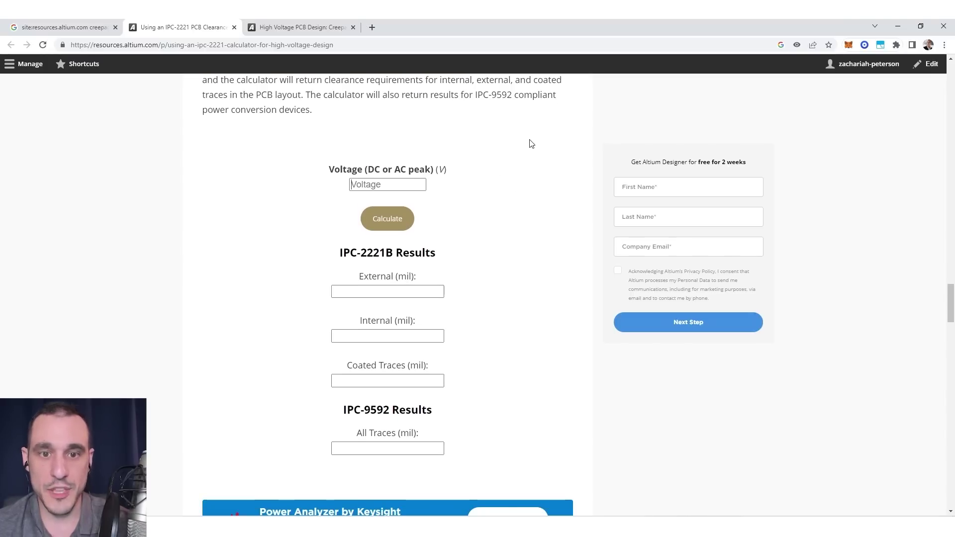
{"action": "type", "text": "162"}
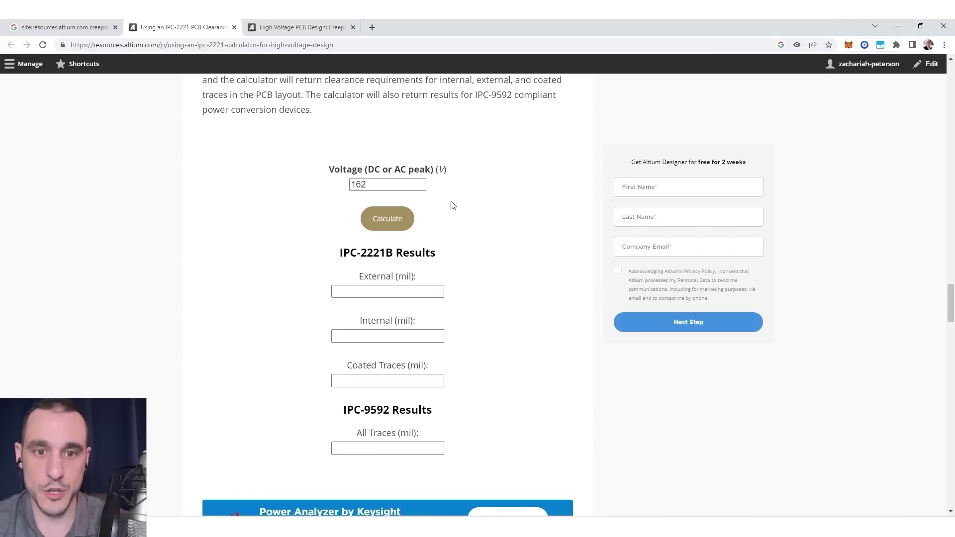
{"action": "left_click", "coordinate": [383, 220]}
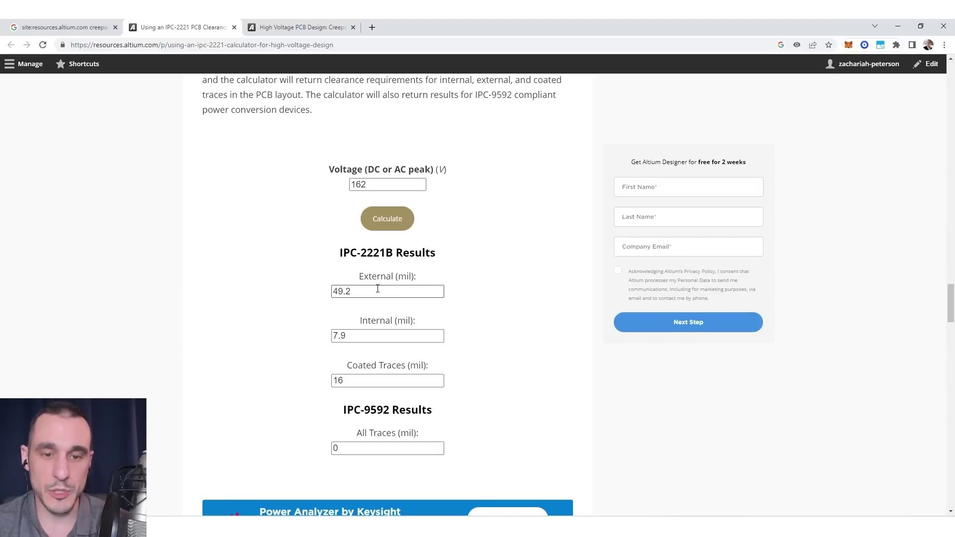
Review the calculator's IPC-2221B results for external, internal and coated traces and its IPC-9592 result.
{"action": "scroll", "coordinate": [500, 413], "scroll_direction": "down", "scroll_amount": 1}
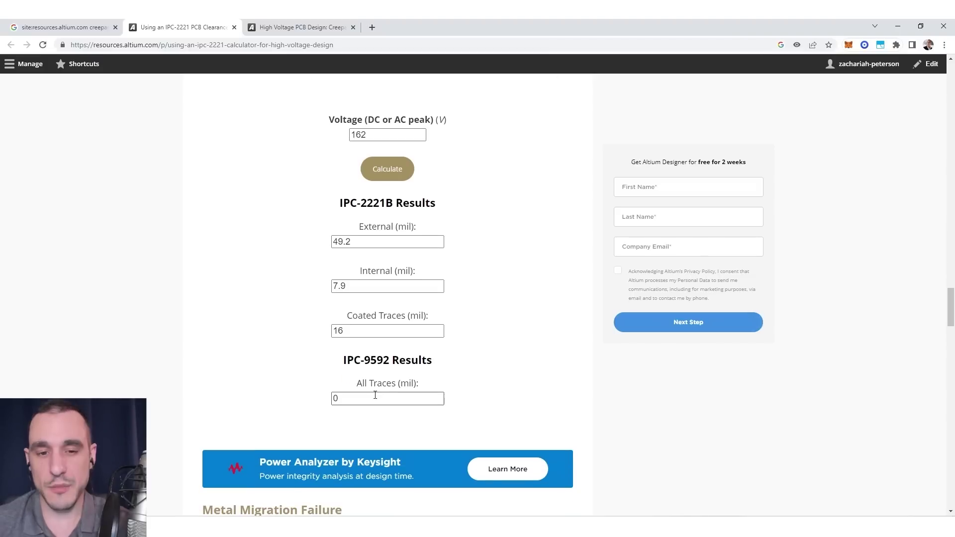
{"action": "left_click_drag", "start_coordinate": [373, 398], "coordinate": [308, 399]}
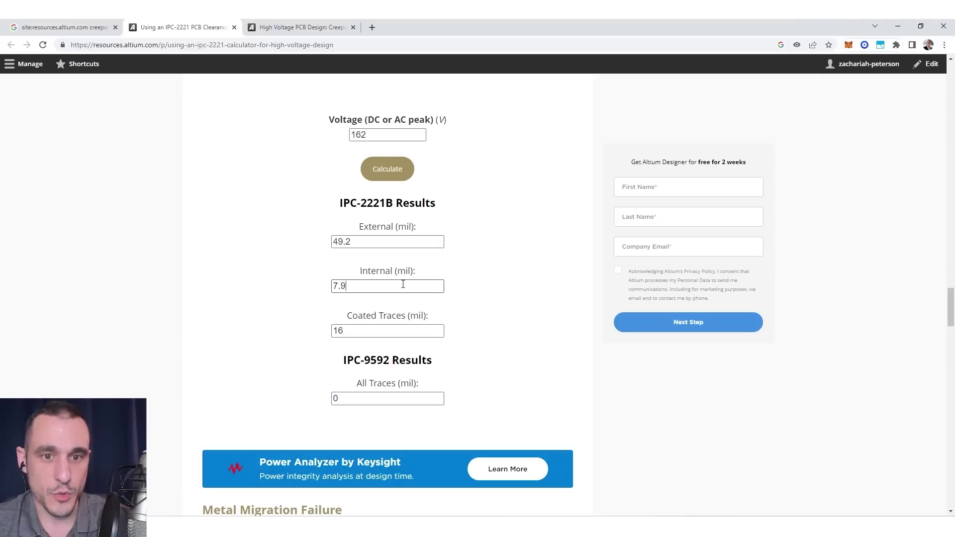
{"action": "left_click", "coordinate": [398, 329]}
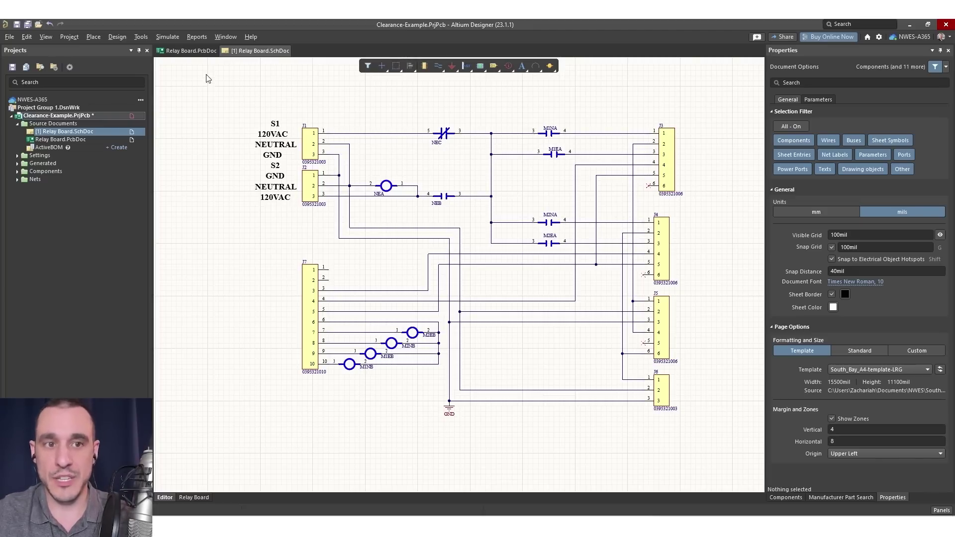
Switch to Altium Designer and display the Relay Board.PcbDoc layout of the Clearance-Example project.
{"action": "left_click", "coordinate": [192, 51]}
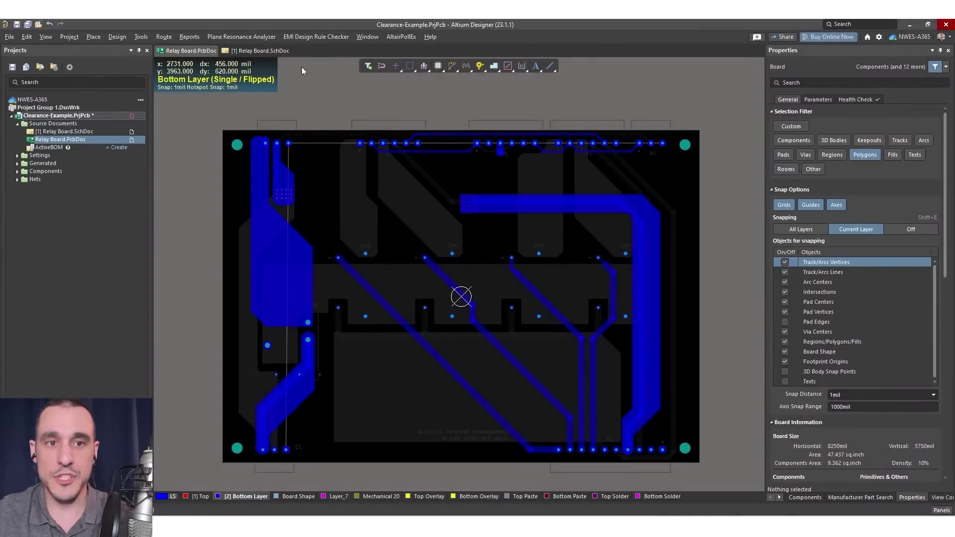
Review the relay board schematic and the board layout's Top and Bottom Layer copper.
{"action": "left_click", "coordinate": [273, 52]}
{"action": "right_click_drag", "start_coordinate": [581, 155], "coordinate": [521, 150]}
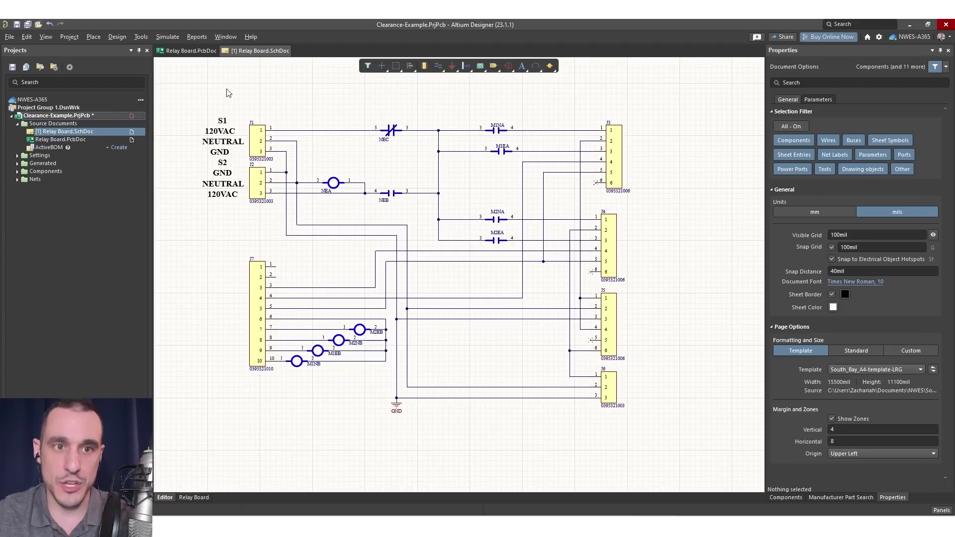
{"action": "left_click", "coordinate": [189, 51]}
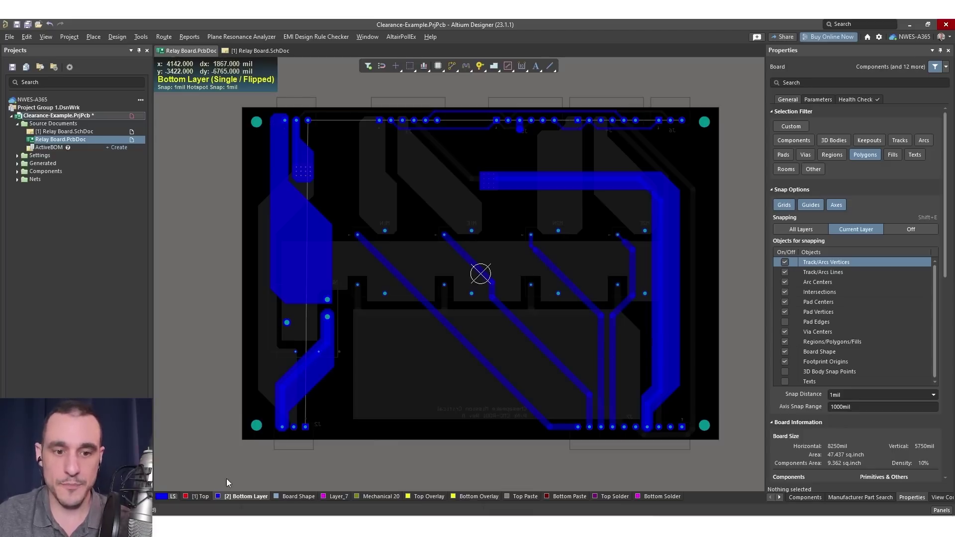
{"action": "left_click", "coordinate": [199, 496]}
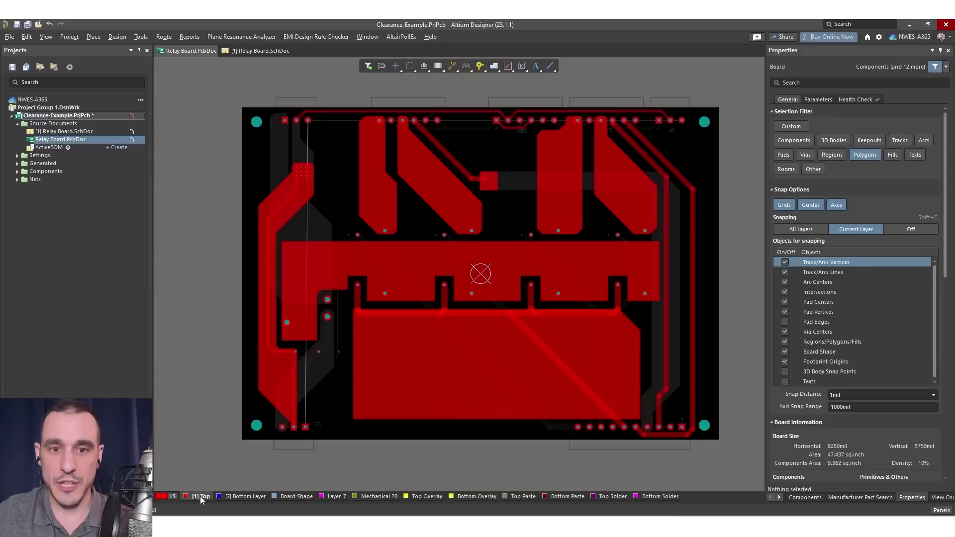
{"action": "left_click", "coordinate": [238, 497]}
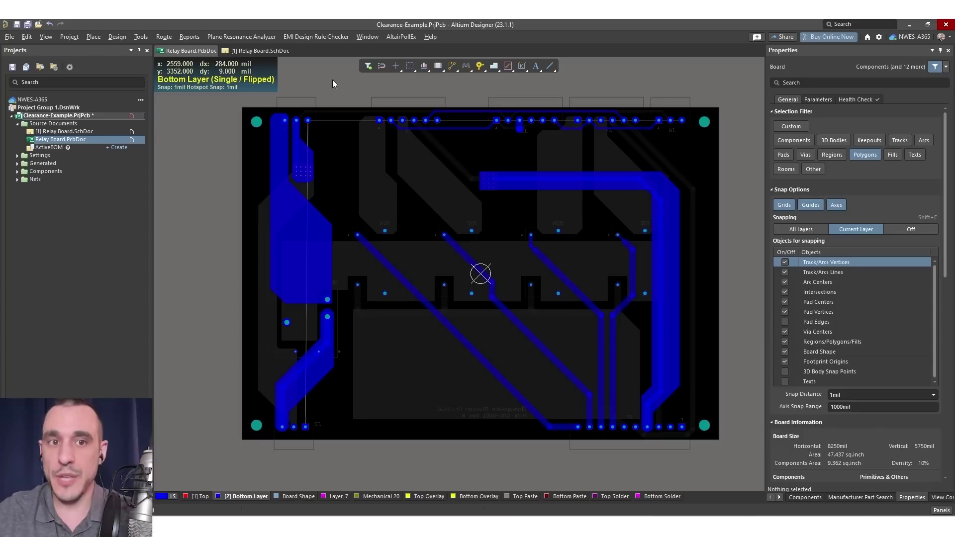
Create a net class named AC-NETS for the relay board layout.
{"action": "left_click", "coordinate": [118, 37]}
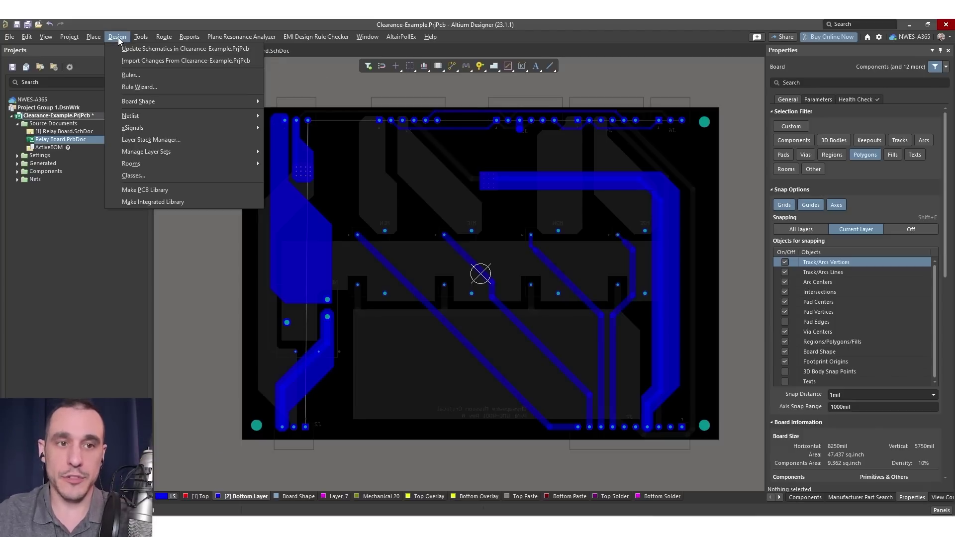
{"action": "left_click", "coordinate": [192, 176]}
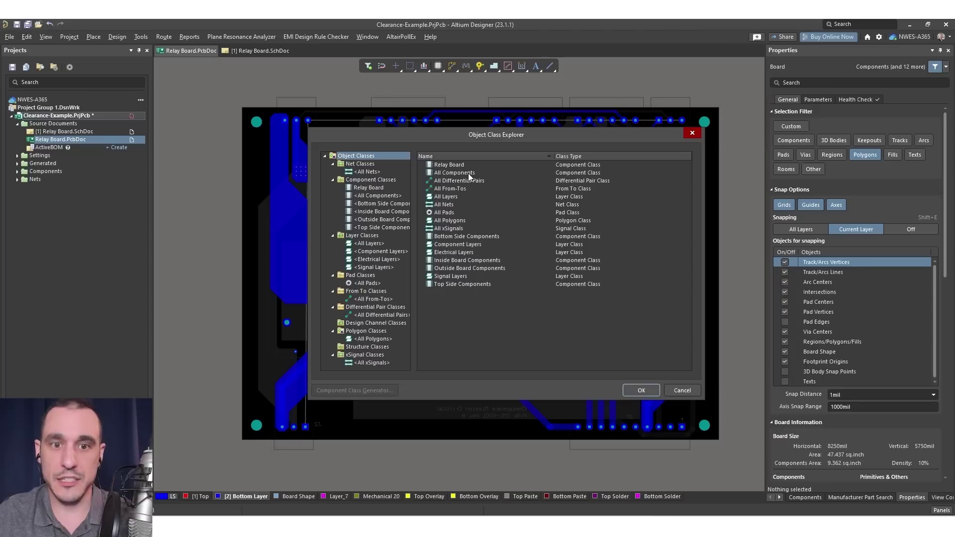
{"action": "right_click", "coordinate": [385, 172]}
{"action": "left_click", "coordinate": [422, 182]}
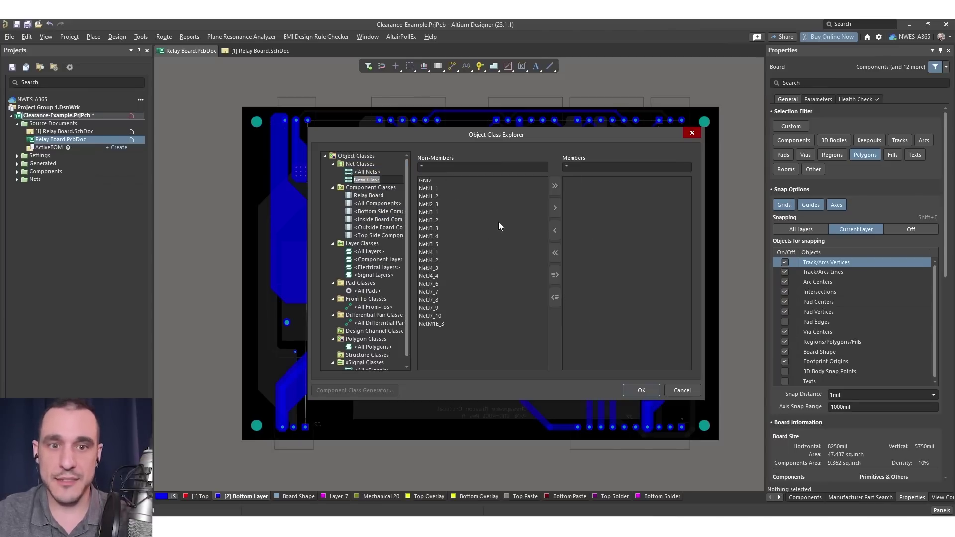
{"action": "type", "text": "AC-NETS"}
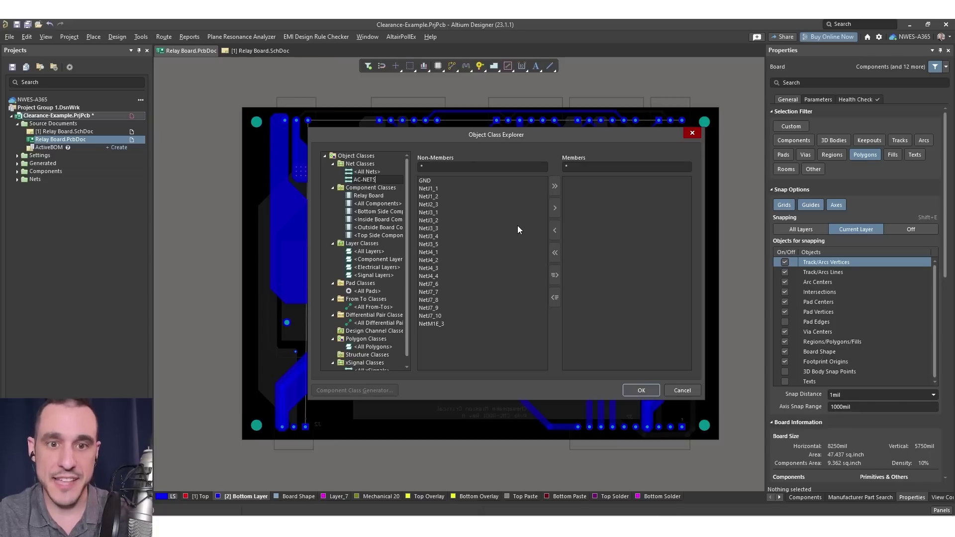
{"action": "key", "text": "Return"}
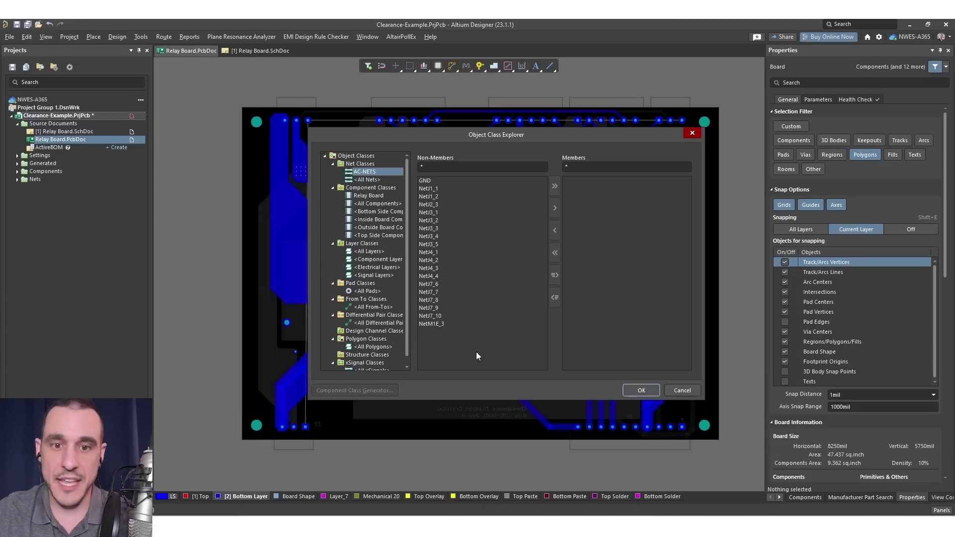
Add the nets NetJ3_1 and NetJ4_2 as members of the AC-NETS class.
{"action": "left_click", "coordinate": [470, 324]}
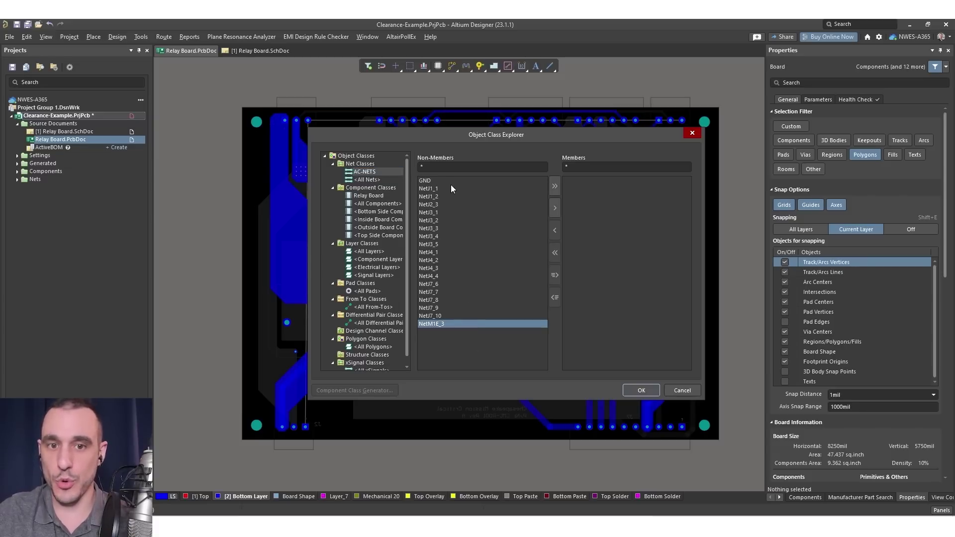
{"action": "left_click", "coordinate": [511, 206]}
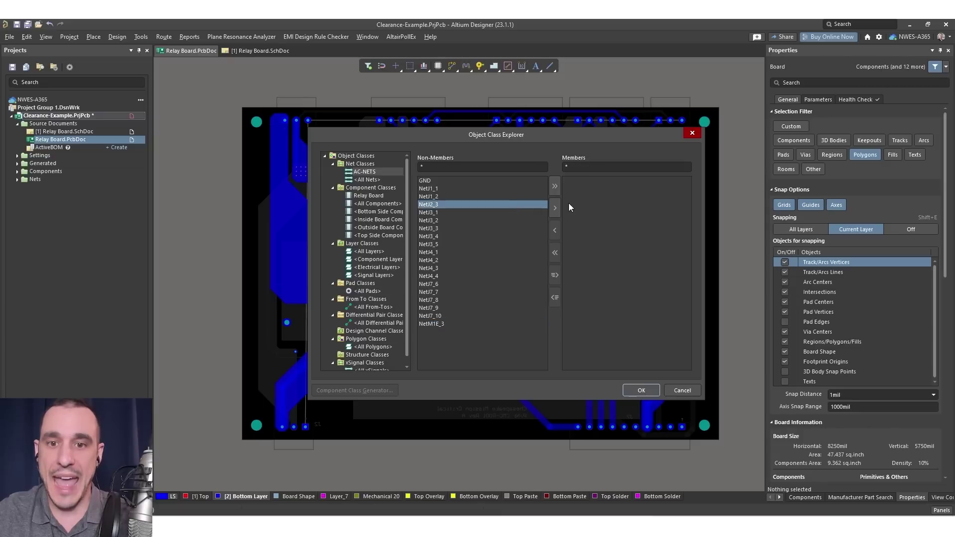
{"action": "left_click", "coordinate": [499, 252]}
{"action": "left_click", "coordinate": [500, 212]}
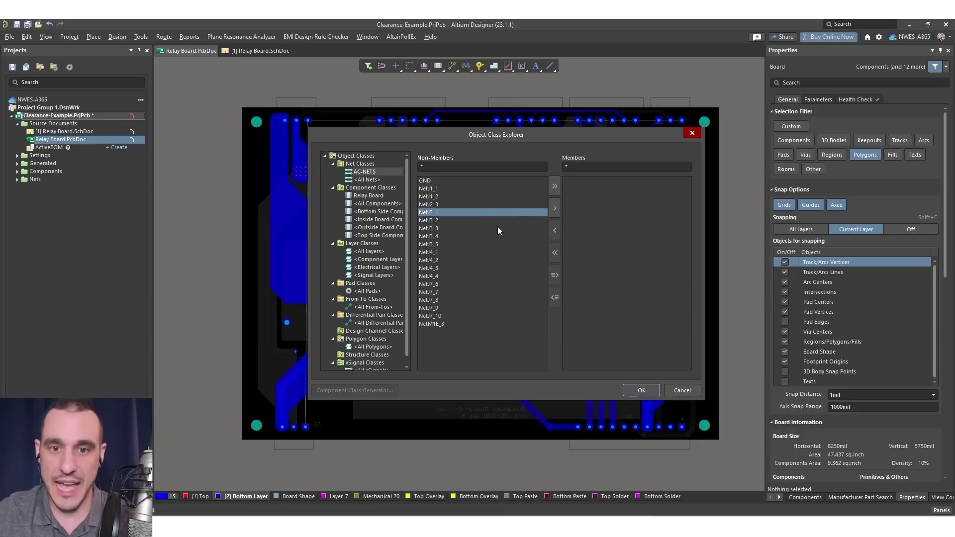
{"action": "left_click", "coordinate": [555, 208]}
{"action": "left_click", "coordinate": [588, 184]}
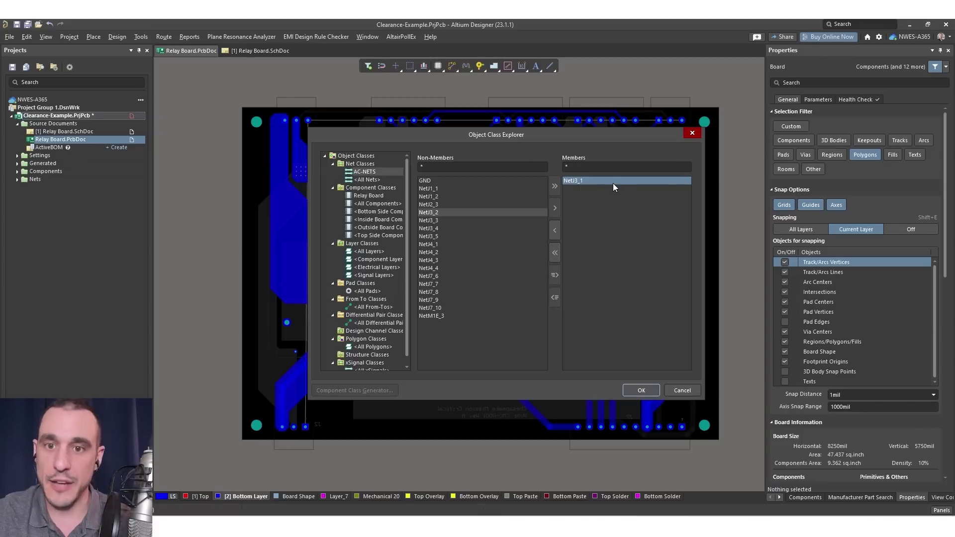
{"action": "left_click", "coordinate": [486, 252]}
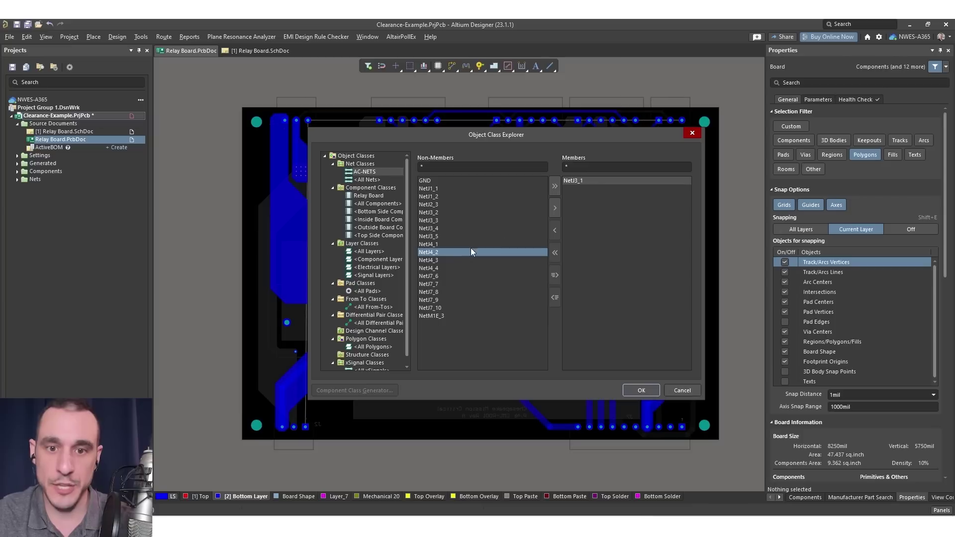
{"action": "left_click", "coordinate": [553, 212]}
{"action": "left_click", "coordinate": [597, 189]}
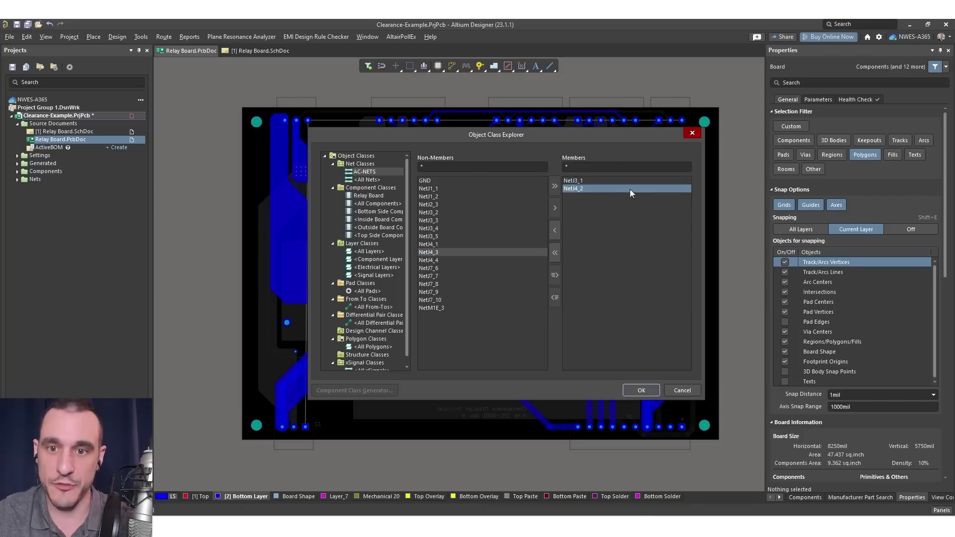
Compare the member nets of AC-NETS with the remaining non-member nets and discard the class changes.
{"action": "left_click", "coordinate": [495, 277]}
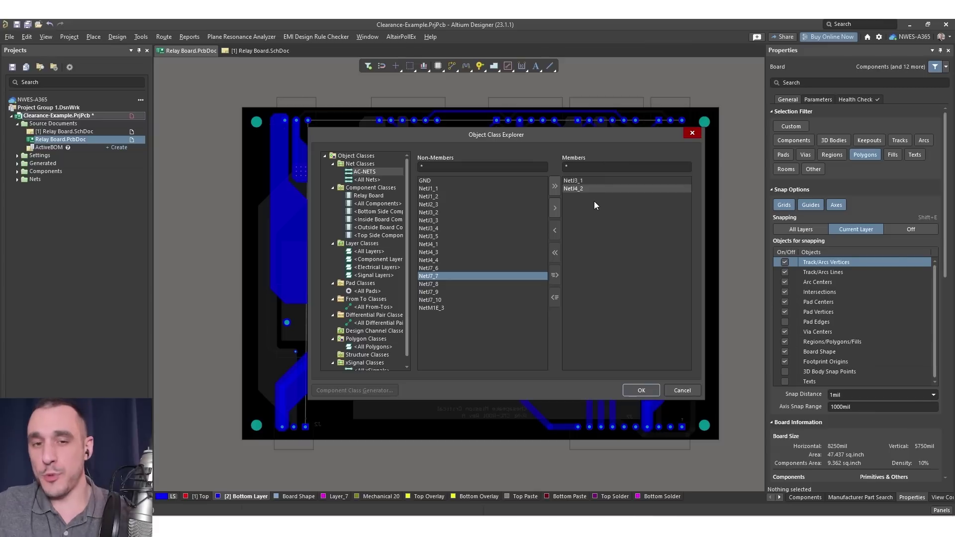
{"action": "left_click", "coordinate": [461, 189]}
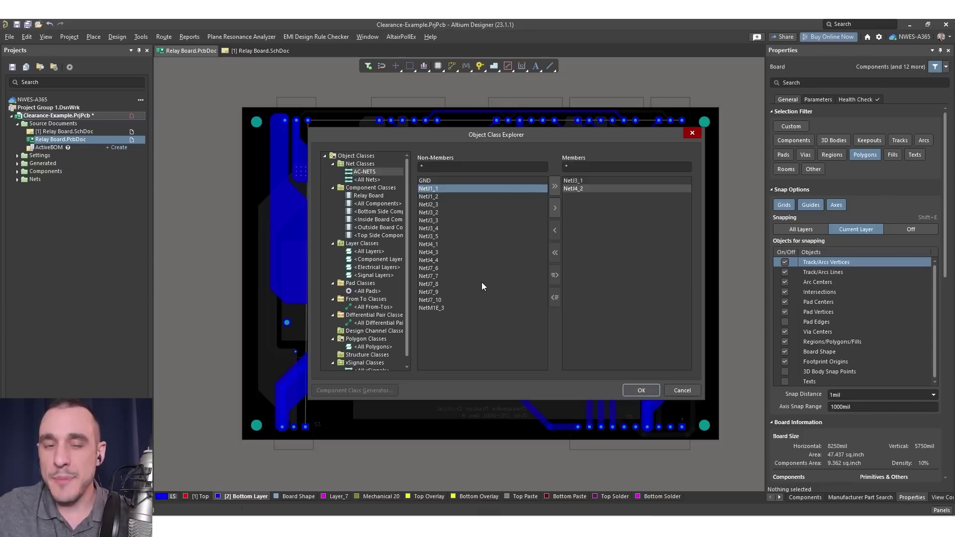
{"action": "left_click", "coordinate": [626, 181]}
{"action": "left_click", "coordinate": [626, 190]}
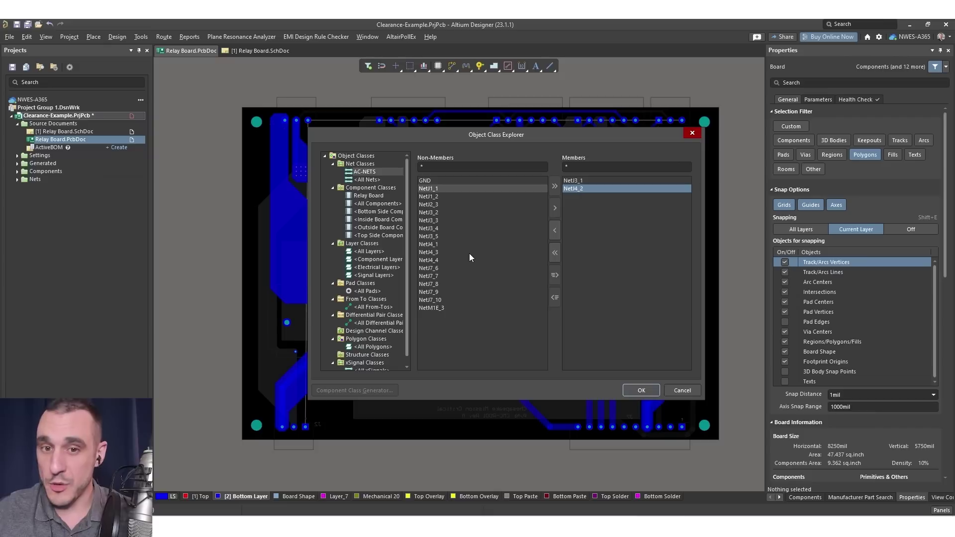
{"action": "left_click", "coordinate": [452, 276]}
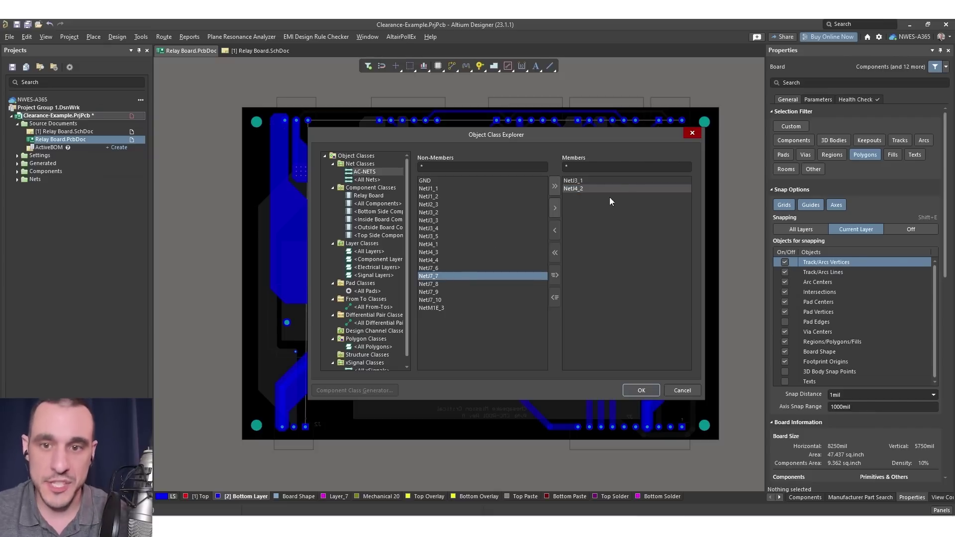
{"action": "left_click", "coordinate": [610, 182]}
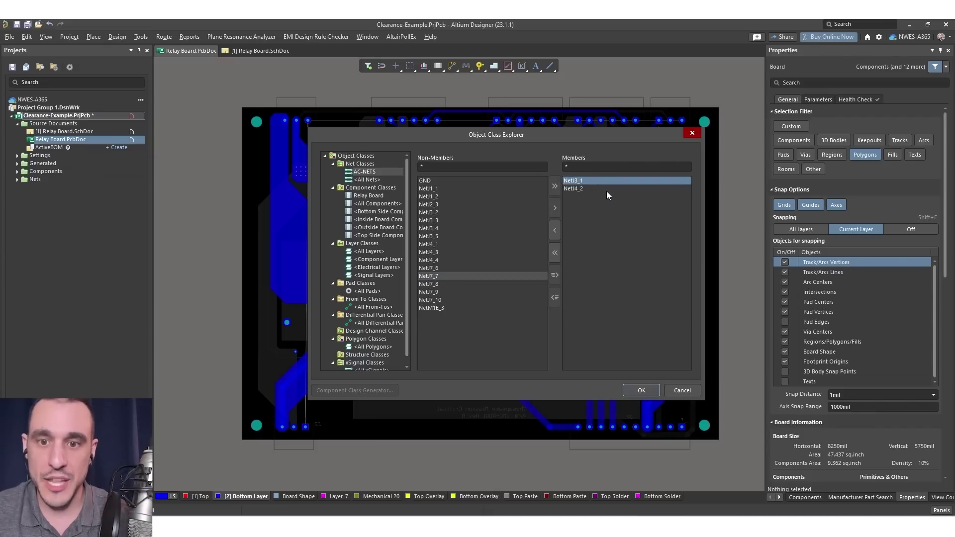
{"action": "left_click", "coordinate": [607, 191], "text": "shift"}
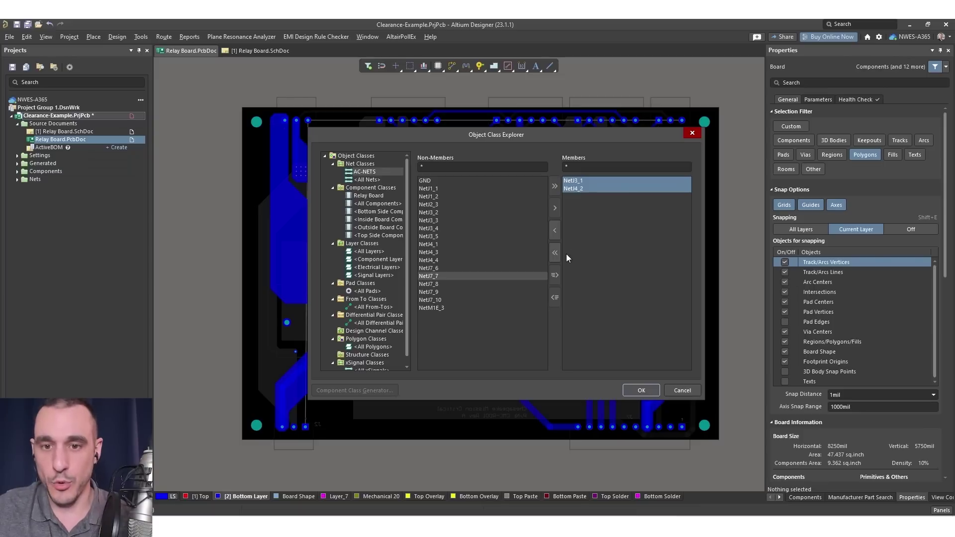
{"action": "left_click", "coordinate": [450, 207]}
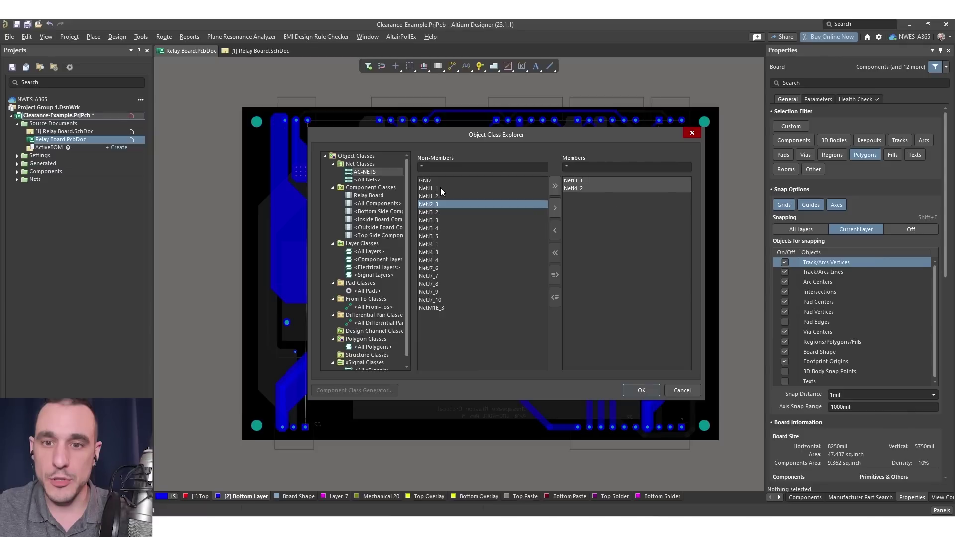
{"action": "left_click", "coordinate": [557, 237]}
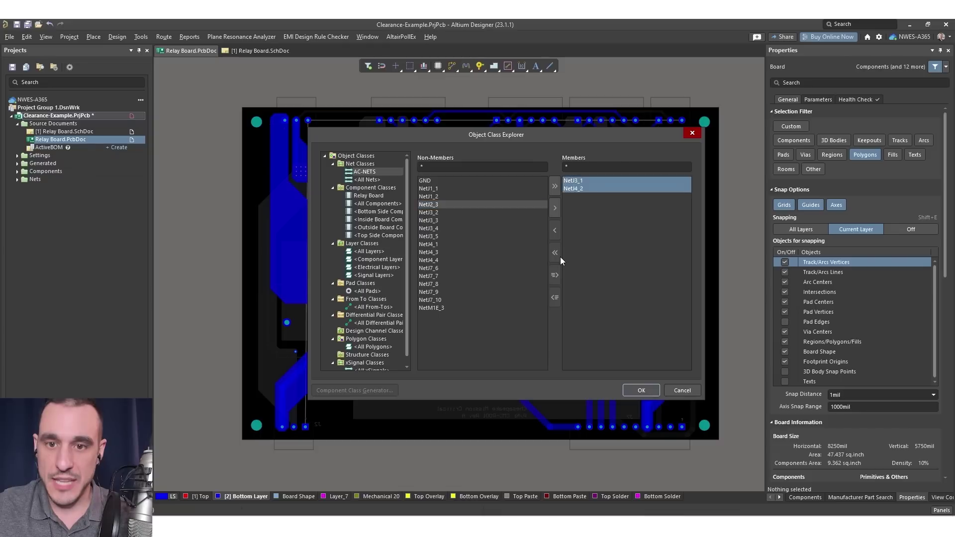
{"action": "left_click", "coordinate": [487, 199]}
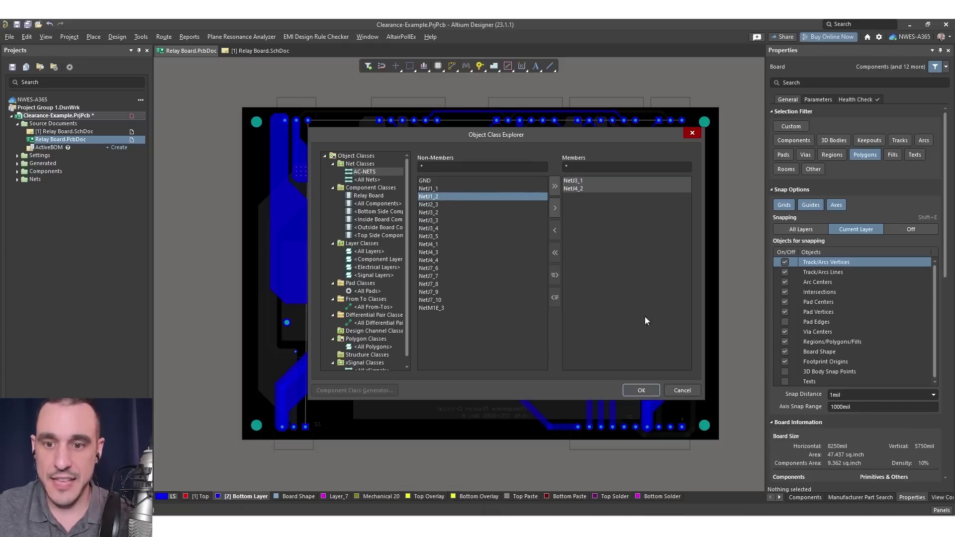
{"action": "left_click", "coordinate": [681, 391]}
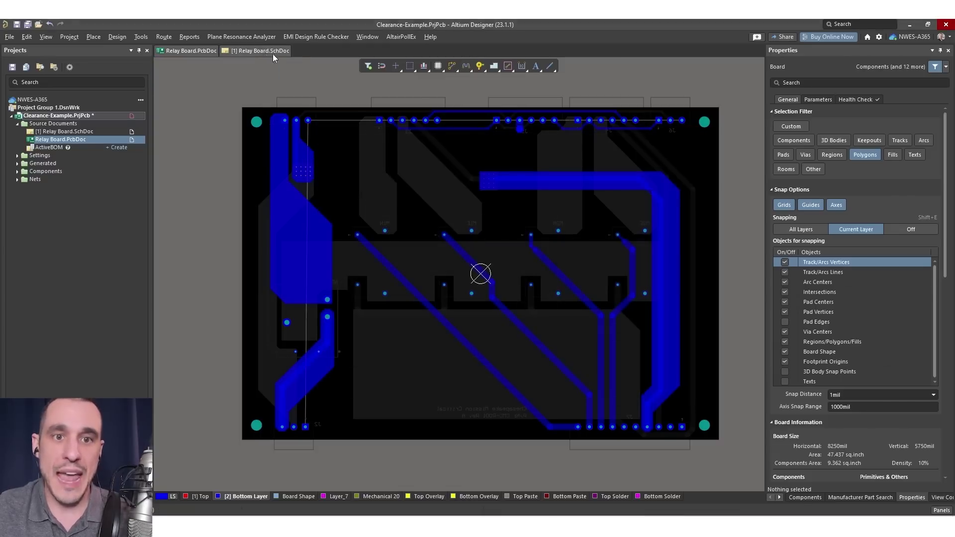
Move the vertical wires of J3 pins 4 and 5 toward J3 and draw a blanket around the schematic's relay circuit between J1/J2 and J3/J4.
{"action": "left_click", "coordinate": [273, 53]}
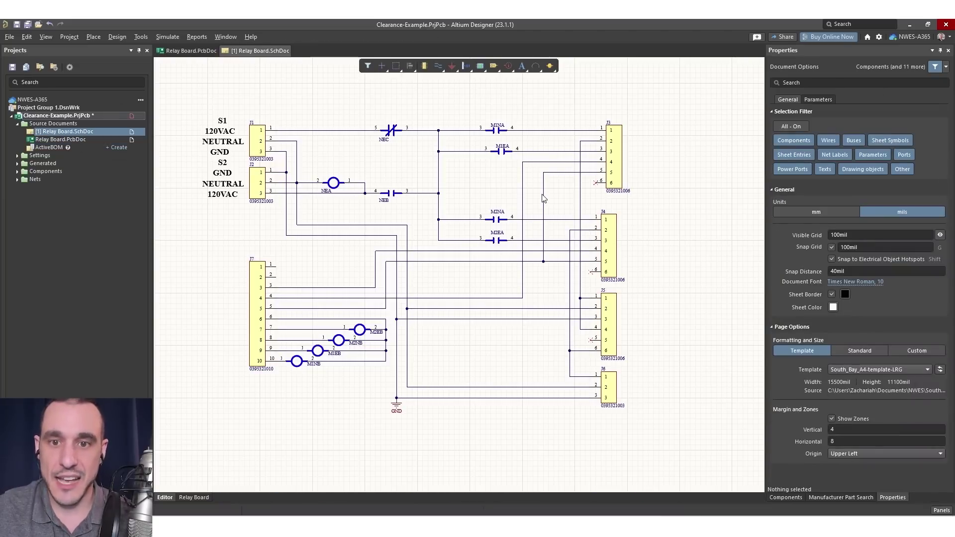
{"action": "left_click_drag", "start_coordinate": [544, 198], "coordinate": [560, 198]}
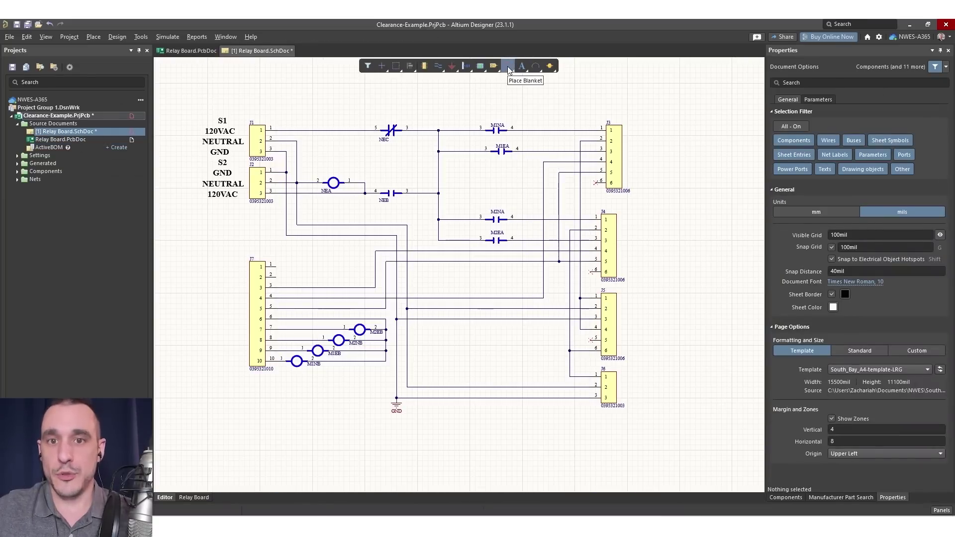
{"action": "left_click", "coordinate": [508, 68]}
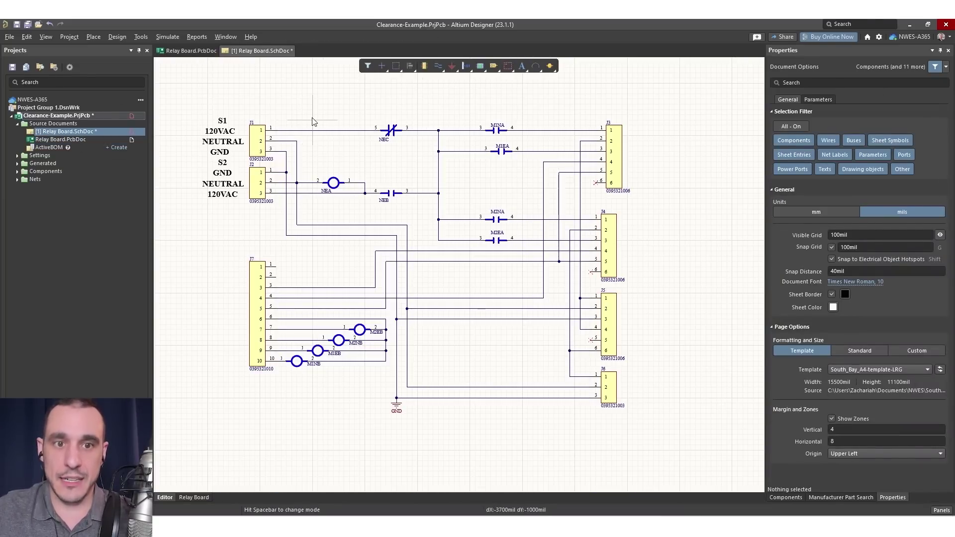
{"action": "right_click", "coordinate": [510, 69]}
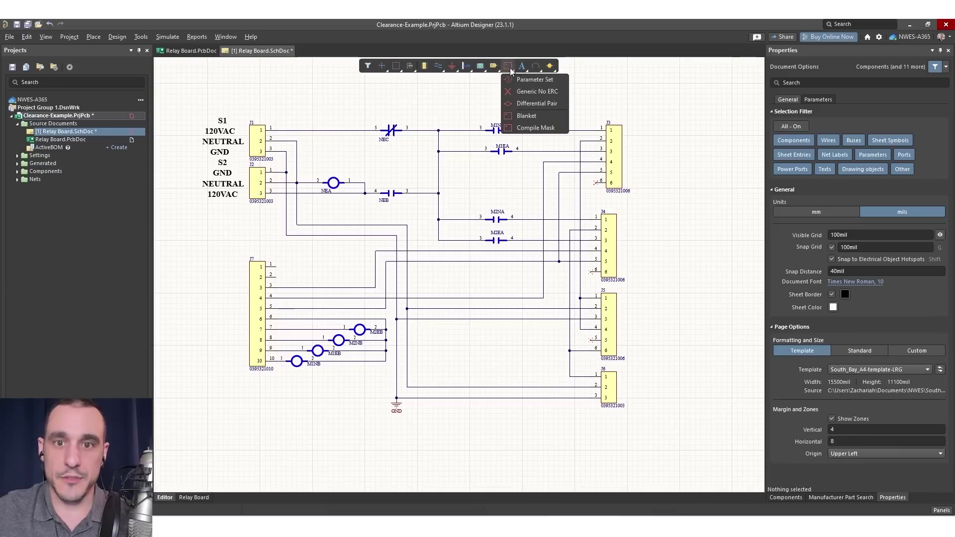
{"action": "left_click", "coordinate": [527, 117]}
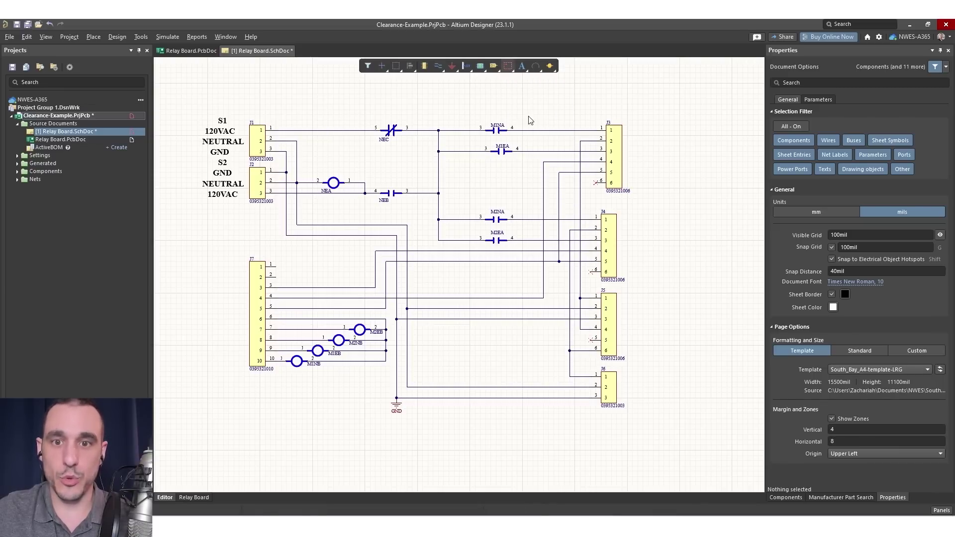
{"action": "left_click", "coordinate": [309, 117]}
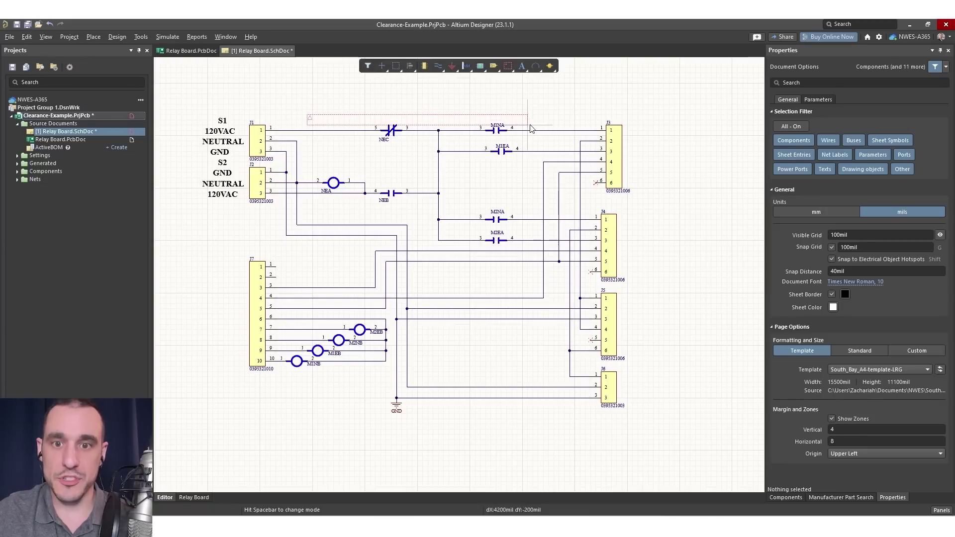
{"action": "left_click", "coordinate": [540, 251]}
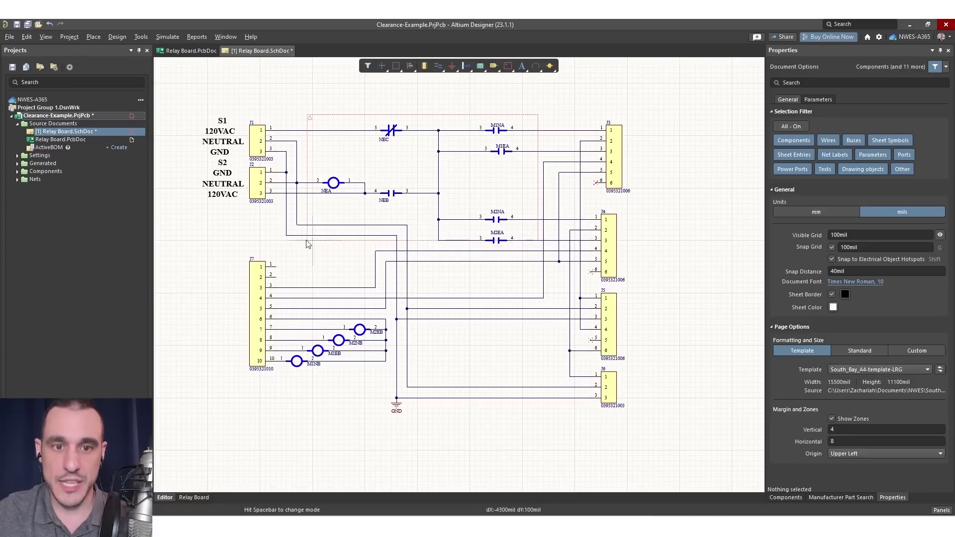
{"action": "left_click", "coordinate": [428, 247]}
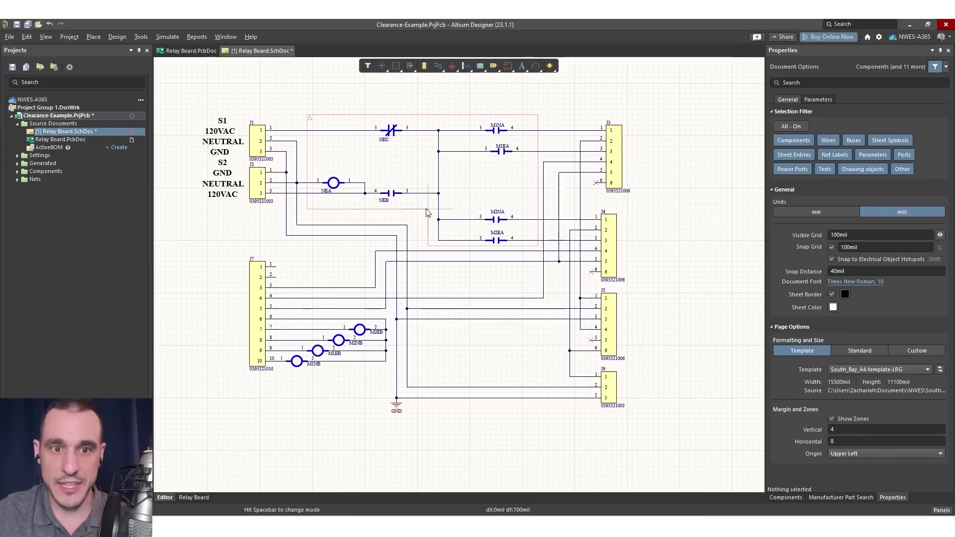
{"action": "left_click", "coordinate": [428, 212]}
{"action": "left_click", "coordinate": [307, 209]}
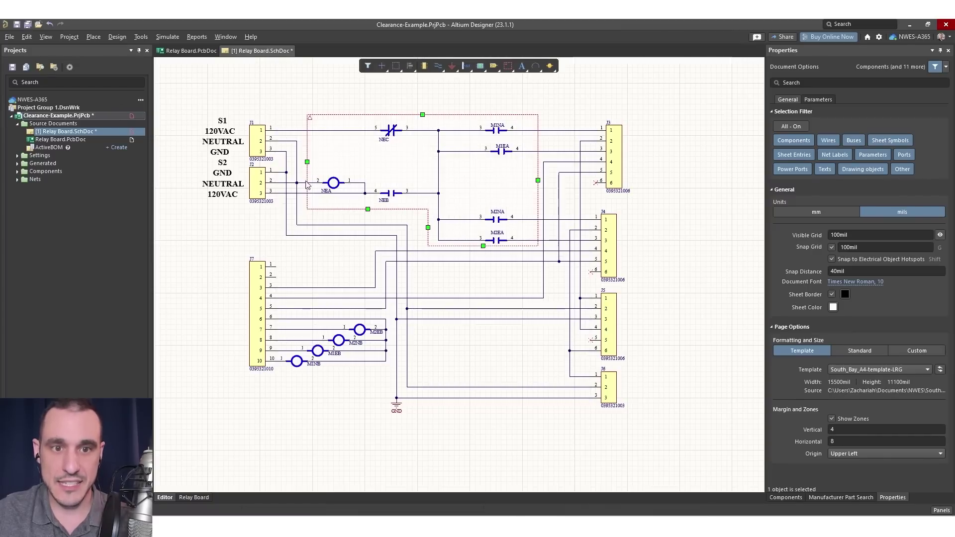
{"action": "right_click", "coordinate": [307, 209]}
{"action": "mouse_move", "coordinate": [307, 162]}
{"action": "left_mouse_down"}
{"action": "mouse_move", "coordinate": [280, 160]}
{"action": "mouse_move", "coordinate": [299, 161]}
{"action": "left_mouse_up"}
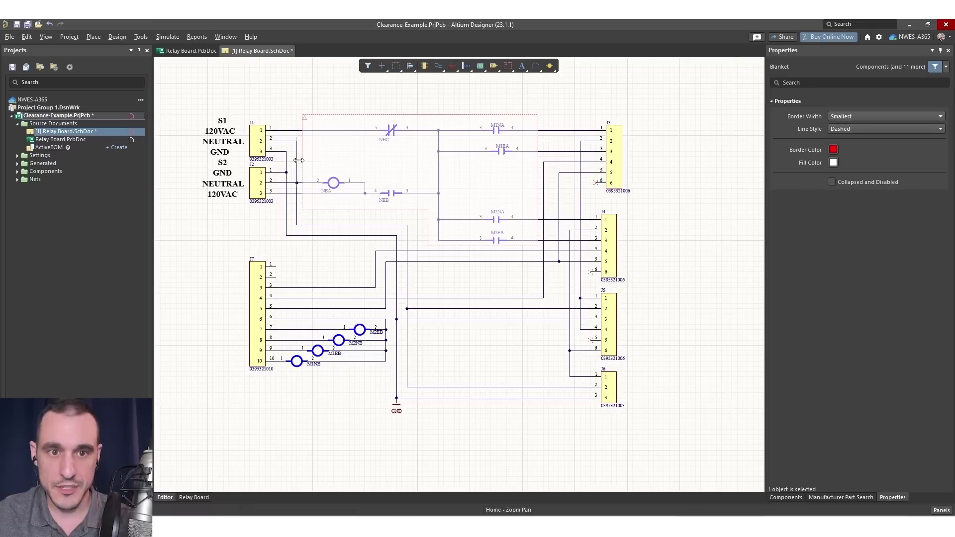
Resize the blanket so its J1/J2 side runs between the vertical GND and NEUTRAL wires and its lower edge passes between their horizontal runs.
{"action": "mouse_move", "coordinate": [299, 160]}
{"action": "left_mouse_down"}
{"action": "mouse_move", "coordinate": [269, 160]}
{"action": "mouse_move", "coordinate": [282, 161]}
{"action": "left_mouse_up"}
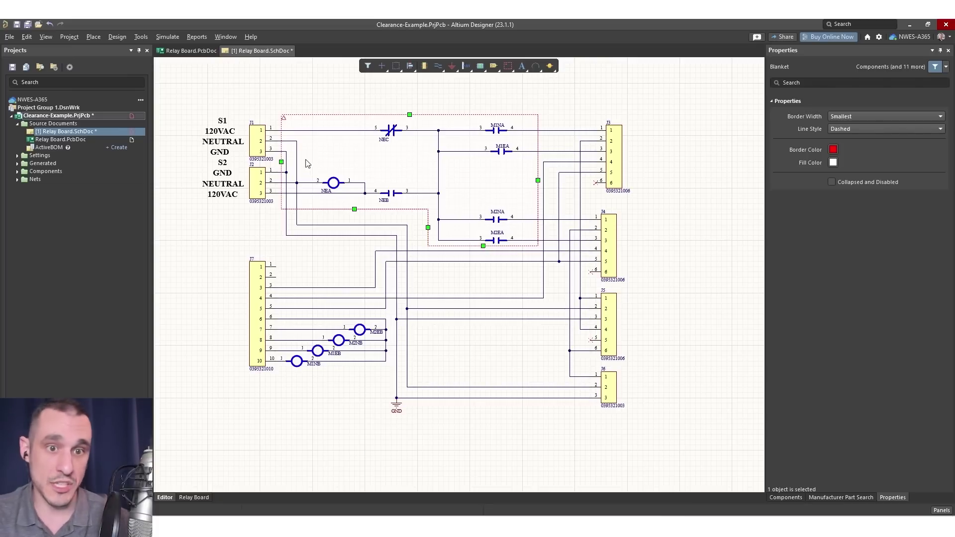
{"action": "left_click_drag", "start_coordinate": [282, 162], "coordinate": [292, 162]}
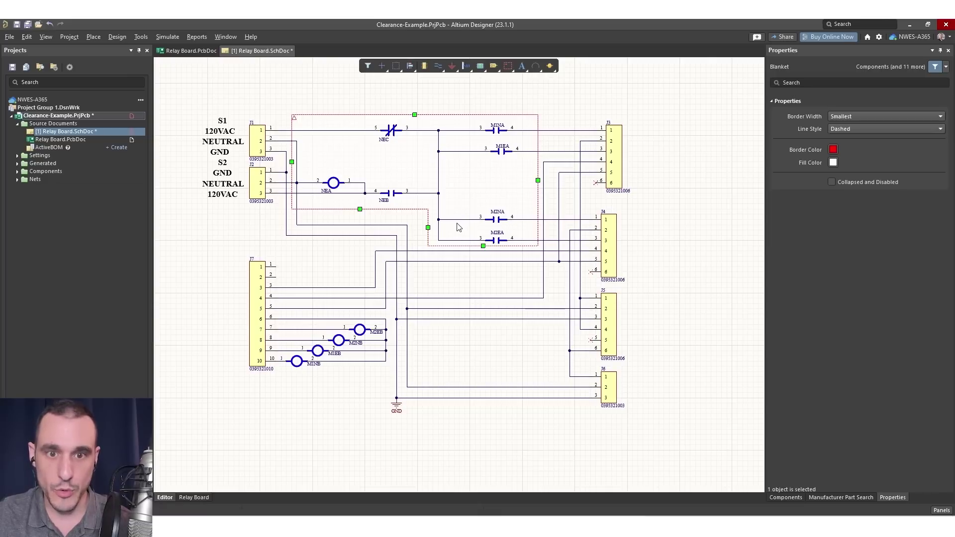
{"action": "left_click_drag", "start_coordinate": [360, 209], "coordinate": [360, 230]}
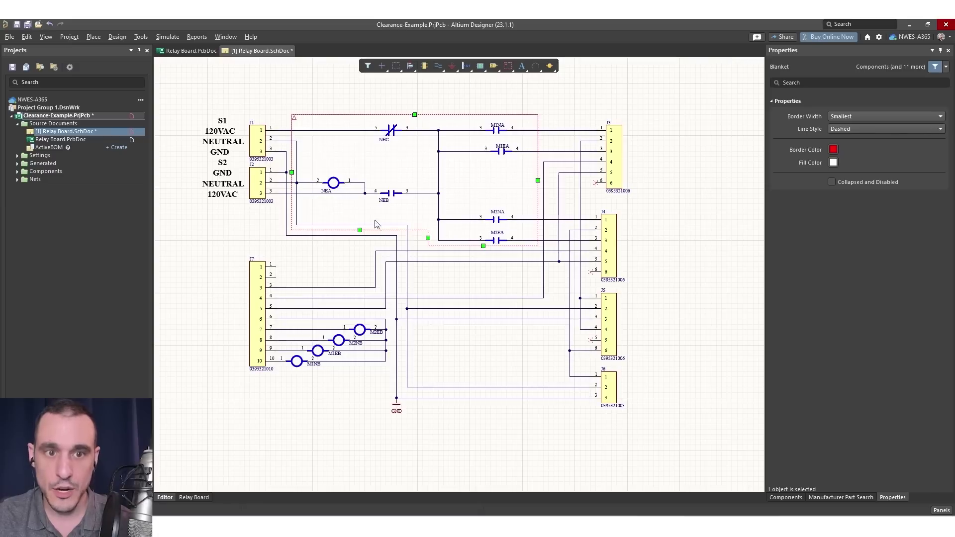
{"action": "left_click", "coordinate": [563, 96]}
Place a Parameter Set directive on the blanket's edge facing J3, near its upper corner.
{"action": "left_click", "coordinate": [508, 66]}
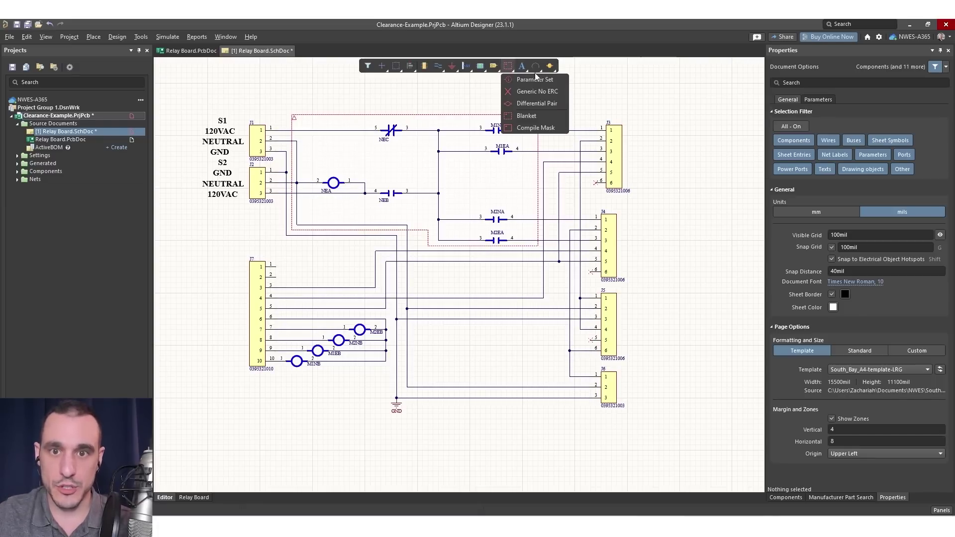
{"action": "left_click", "coordinate": [531, 79]}
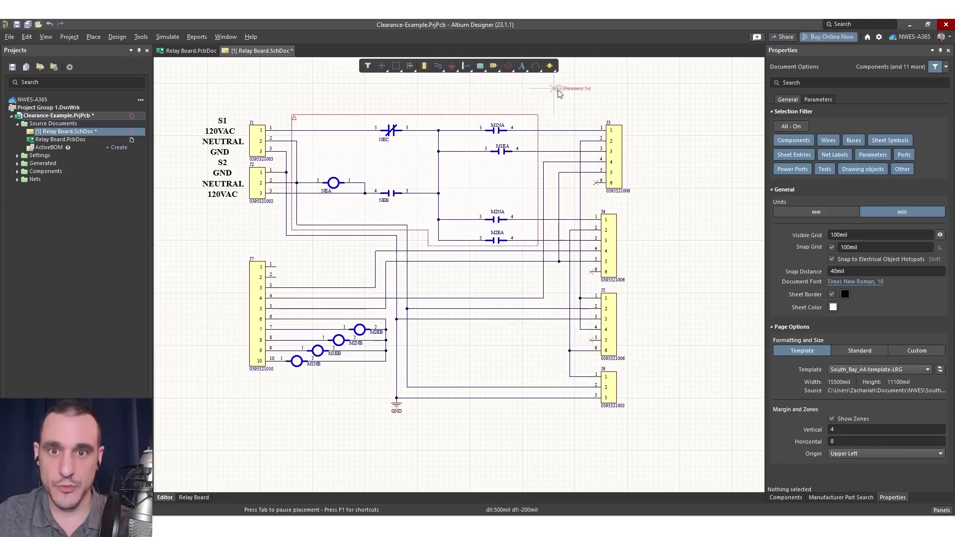
{"action": "left_click", "coordinate": [540, 122]}
{"action": "key", "text": "Escape"}
{"action": "scroll", "coordinate": [556, 117], "scroll_direction": "up", "scroll_amount": 3, "text": "ctrl"}
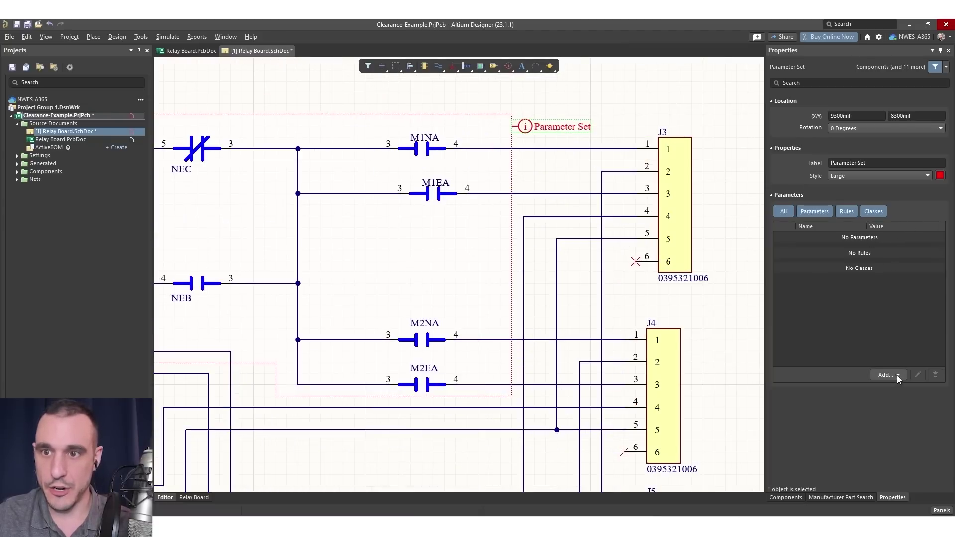
Add a net class named PWR-NETS to the blanket's Parameter Set.
{"action": "left_click", "coordinate": [572, 130]}
{"action": "left_click", "coordinate": [600, 132]}
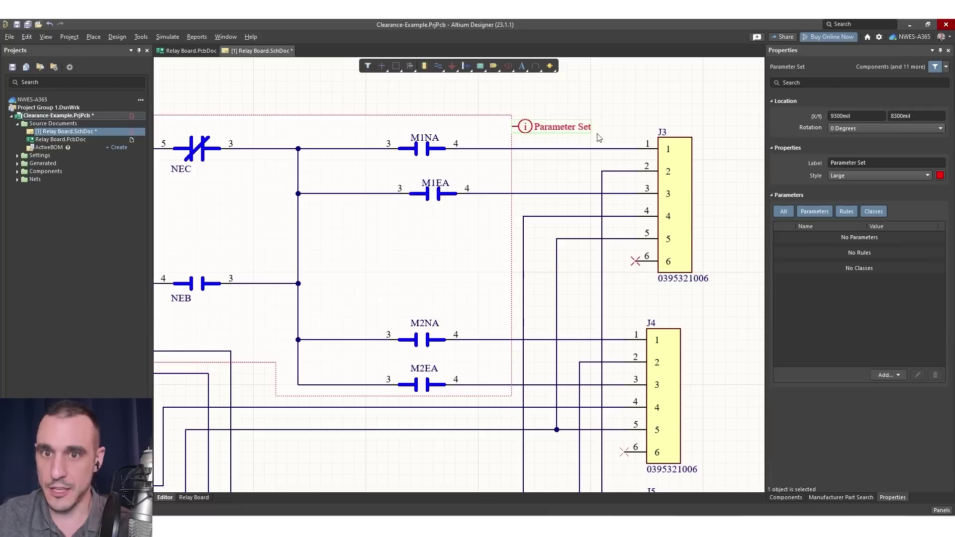
{"action": "left_click", "coordinate": [902, 381]}
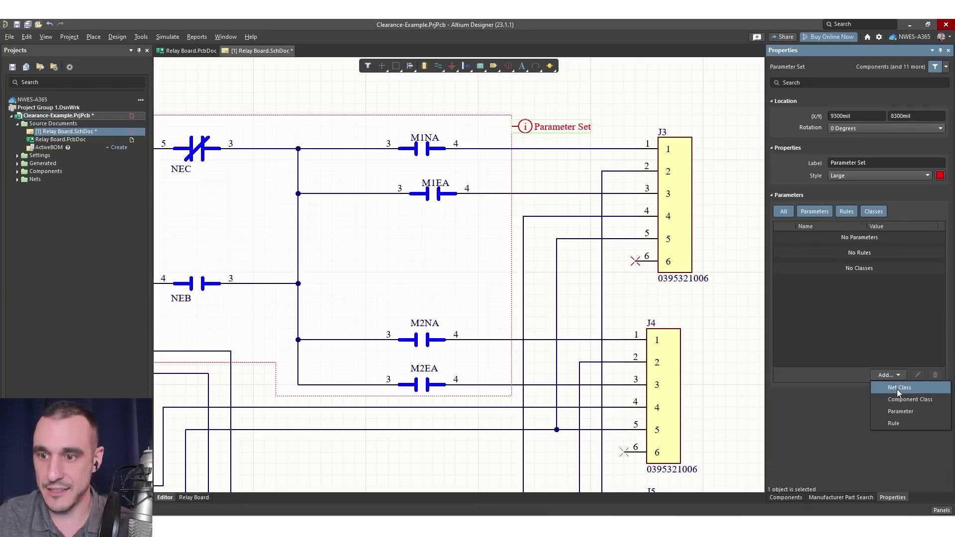
{"action": "left_click", "coordinate": [897, 389]}
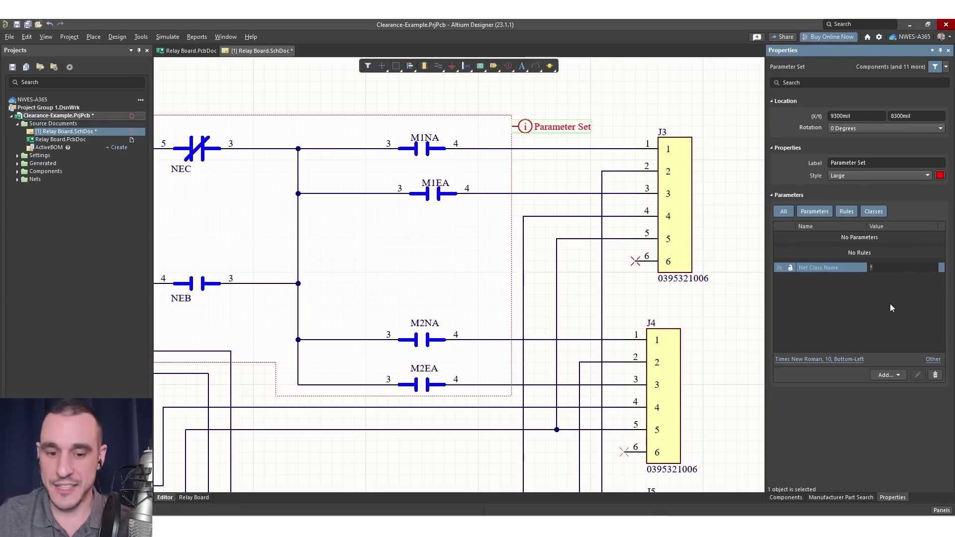
{"action": "type", "text": "PWR-NET"}
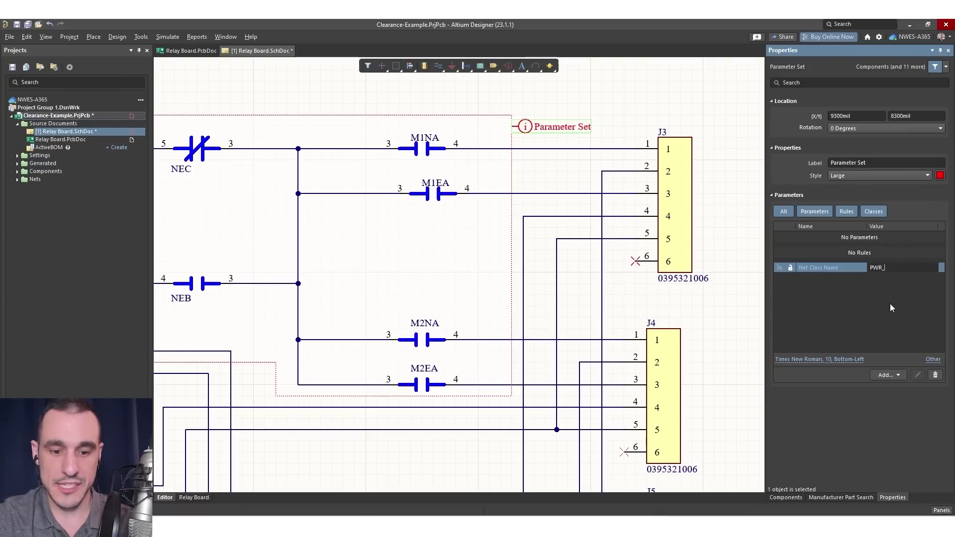
{"action": "type", "text": "S"}
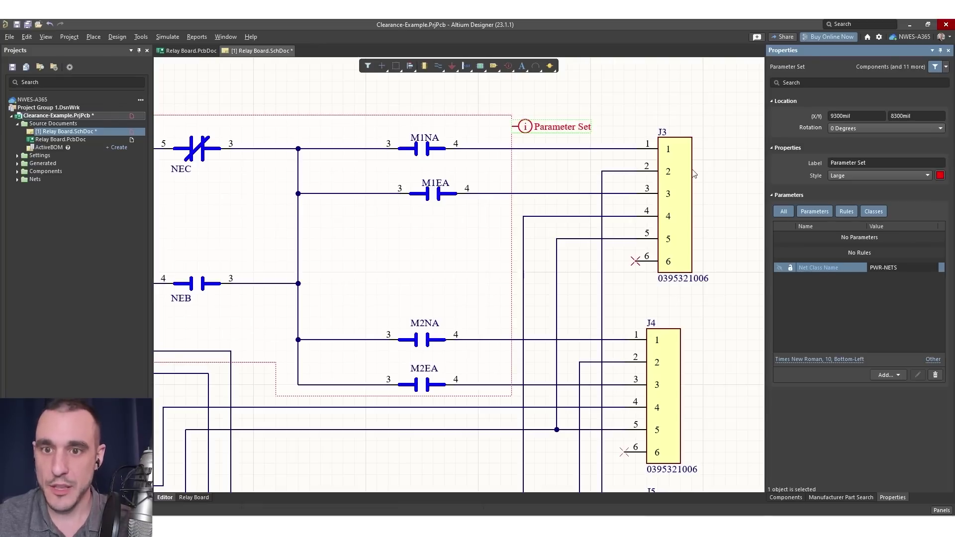
{"action": "left_click", "coordinate": [903, 270]}
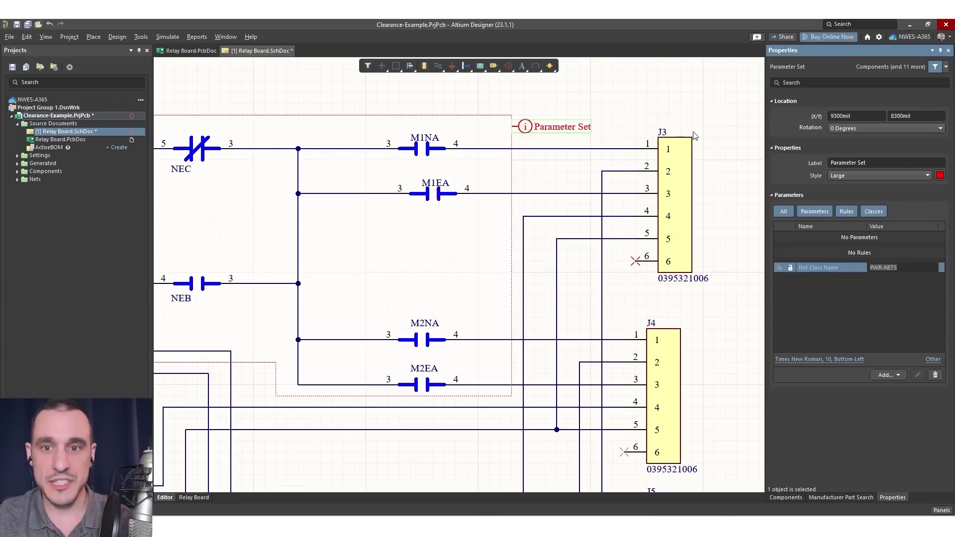
{"action": "left_click", "coordinate": [679, 114]}
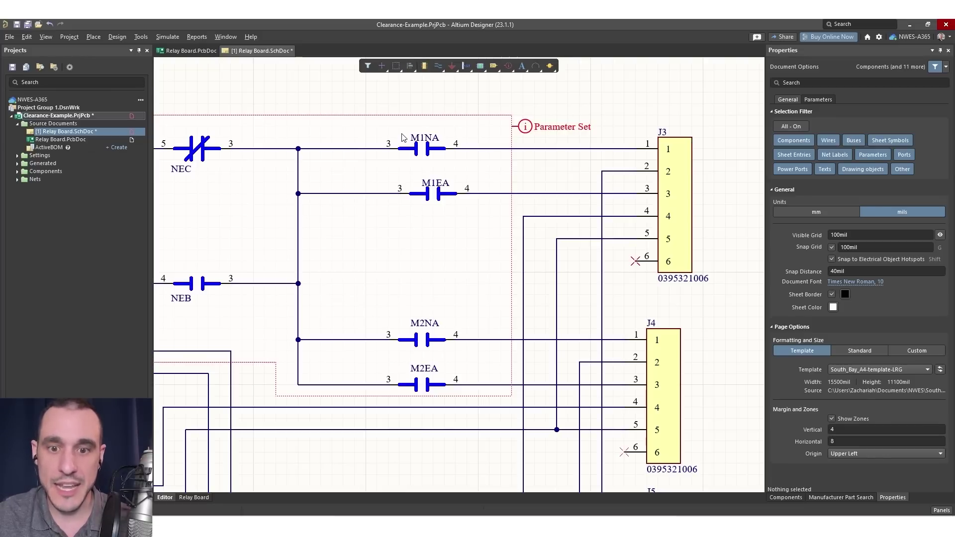
Update the Relay Board PCB from the schematic, executing the change order that adds the PWR-NETS class.
{"action": "scroll", "coordinate": [402, 137], "scroll_direction": "down", "scroll_amount": 2, "text": "ctrl"}
{"action": "scroll", "coordinate": [544, 168], "scroll_direction": "down", "scroll_amount": 2, "text": "ctrl"}
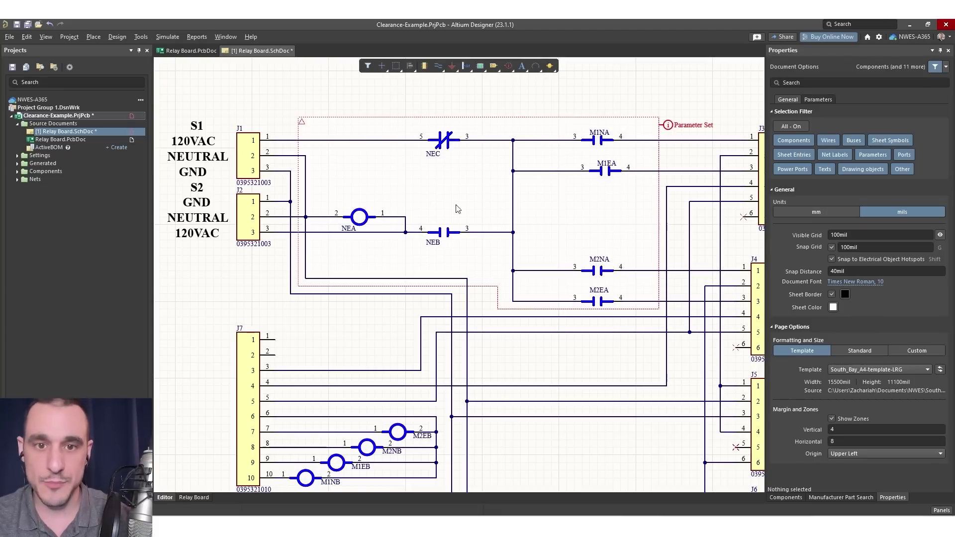
{"action": "left_click", "coordinate": [117, 37]}
{"action": "left_click", "coordinate": [128, 52]}
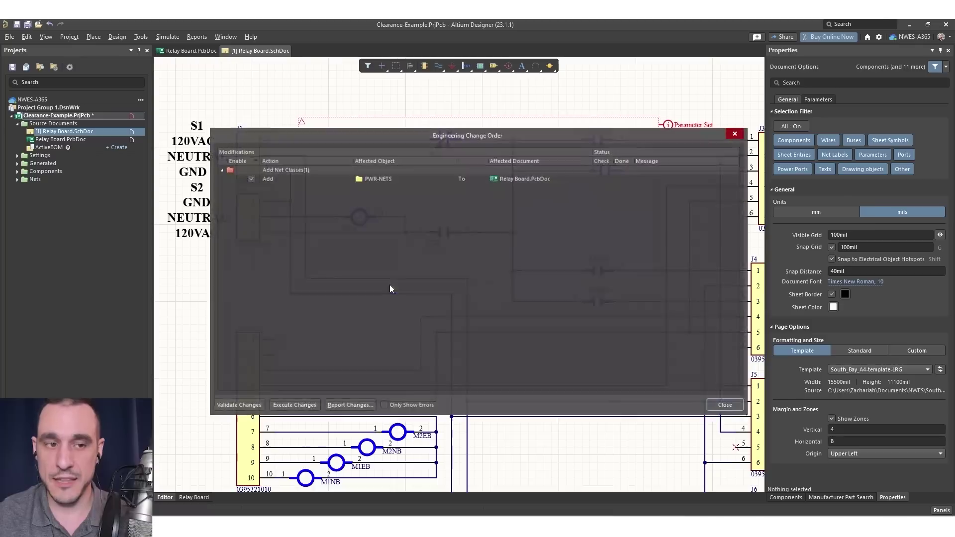
{"action": "left_click", "coordinate": [297, 405]}
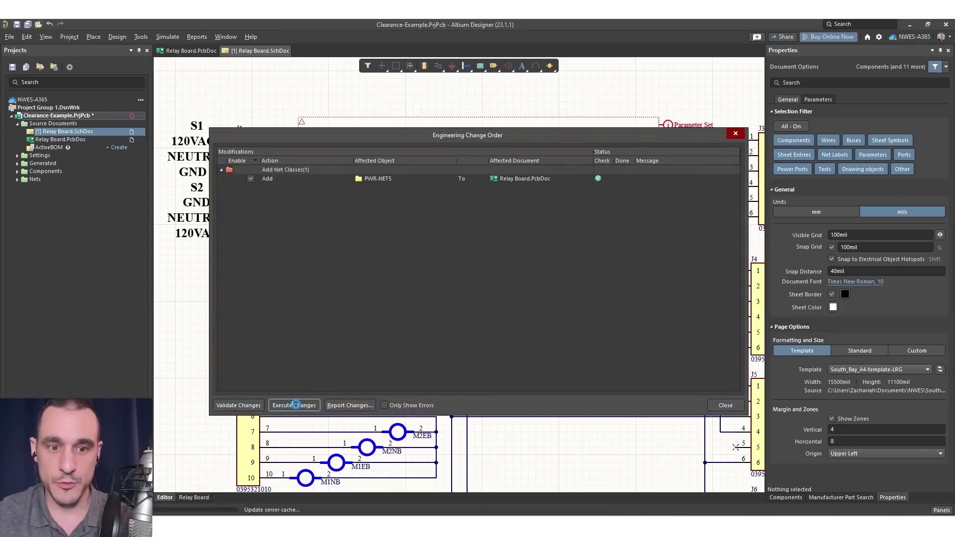
{"action": "left_click", "coordinate": [722, 404]}
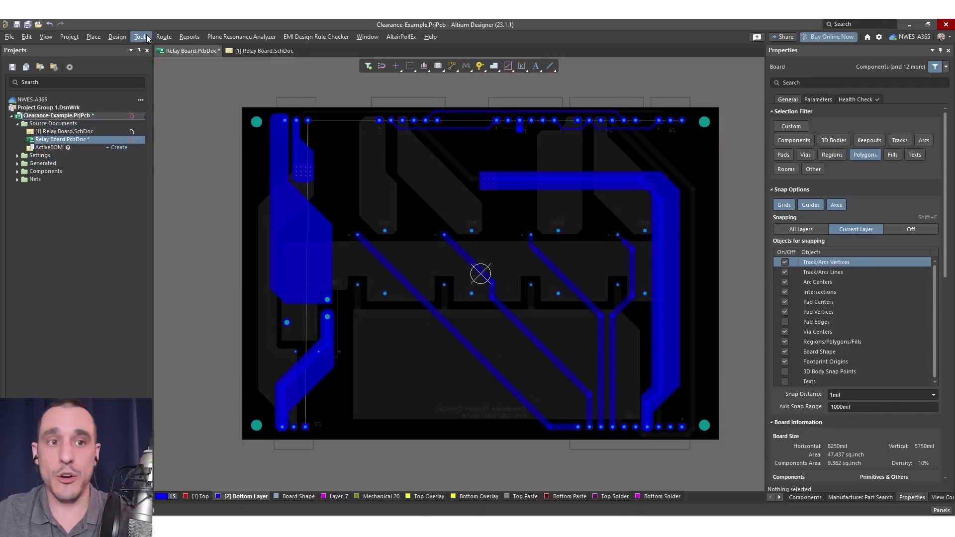
Review the member and non-member nets of PWR-NETS in the PCB's object classes without changing them, and return to the schematic.
{"action": "left_click", "coordinate": [119, 38]}
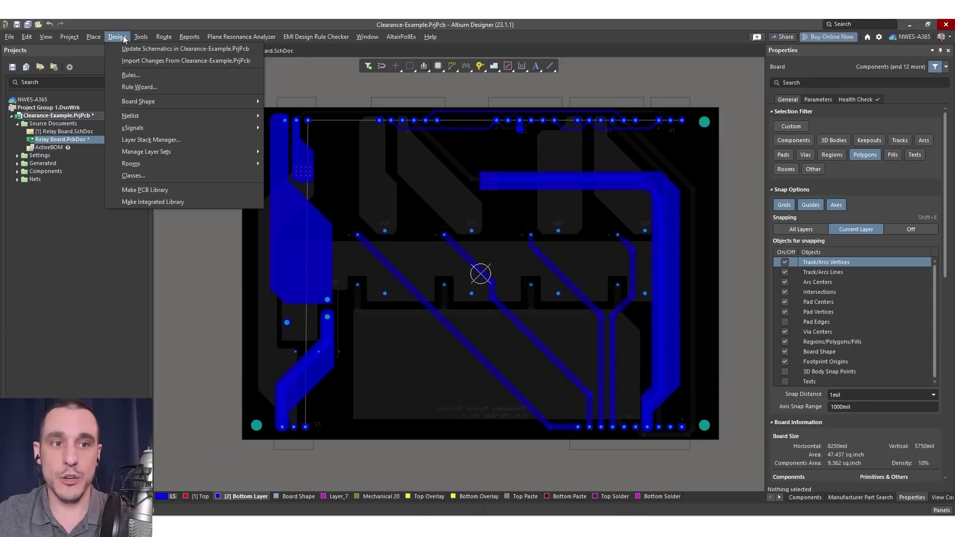
{"action": "left_click", "coordinate": [155, 175]}
{"action": "left_click", "coordinate": [367, 172]}
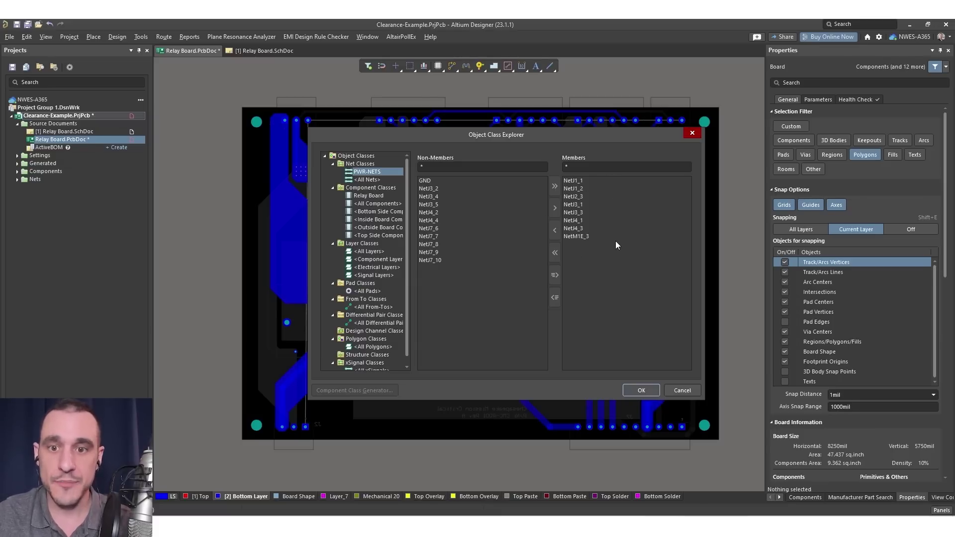
{"action": "left_click", "coordinate": [431, 214]}
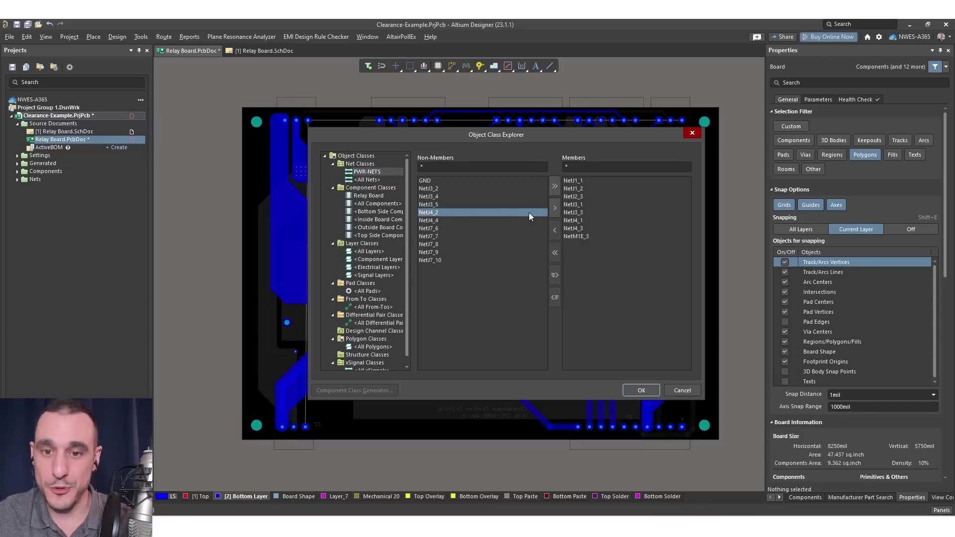
{"action": "left_click", "coordinate": [592, 221]}
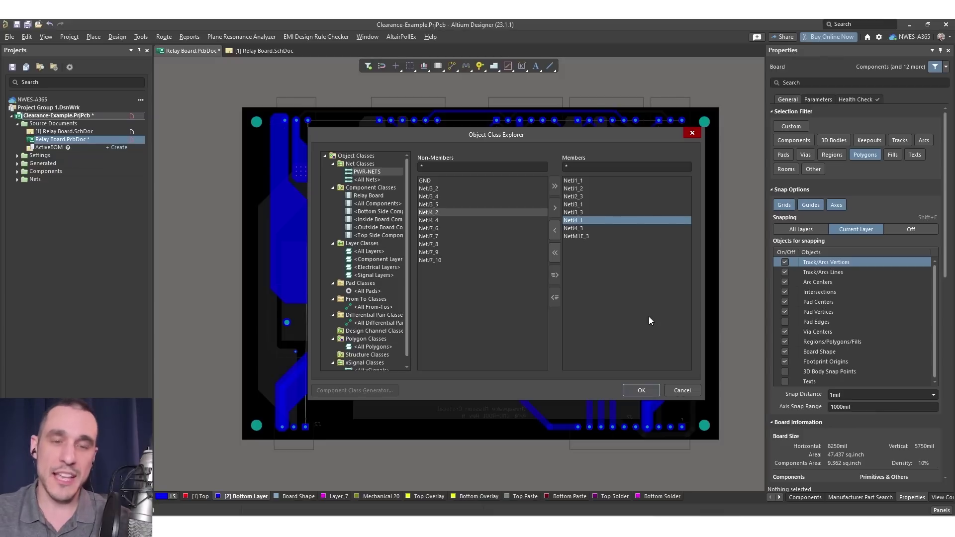
{"action": "left_click", "coordinate": [682, 391]}
{"action": "left_click", "coordinate": [286, 51]}
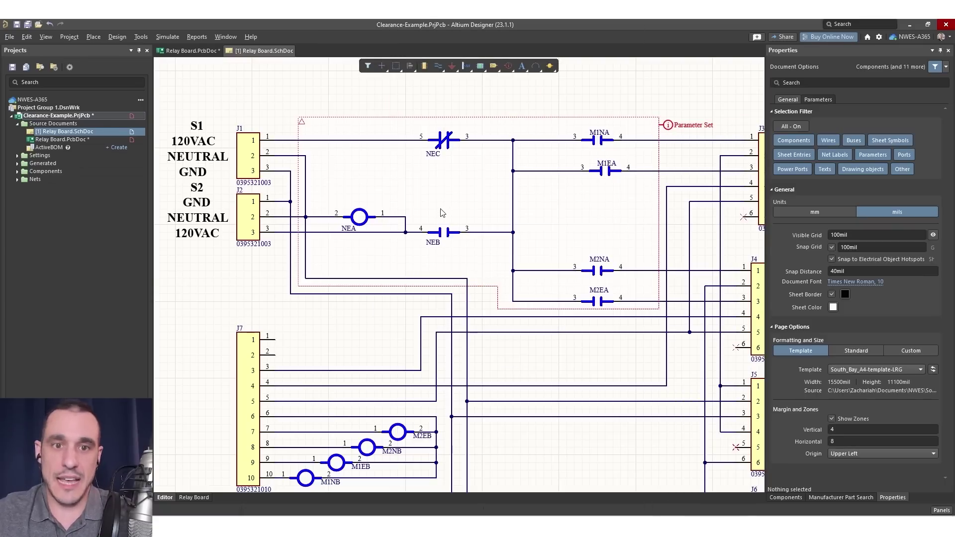
Add a new electrical clearance rule to the Relay Board PCB's design rules and open it.
{"action": "left_click", "coordinate": [198, 52]}
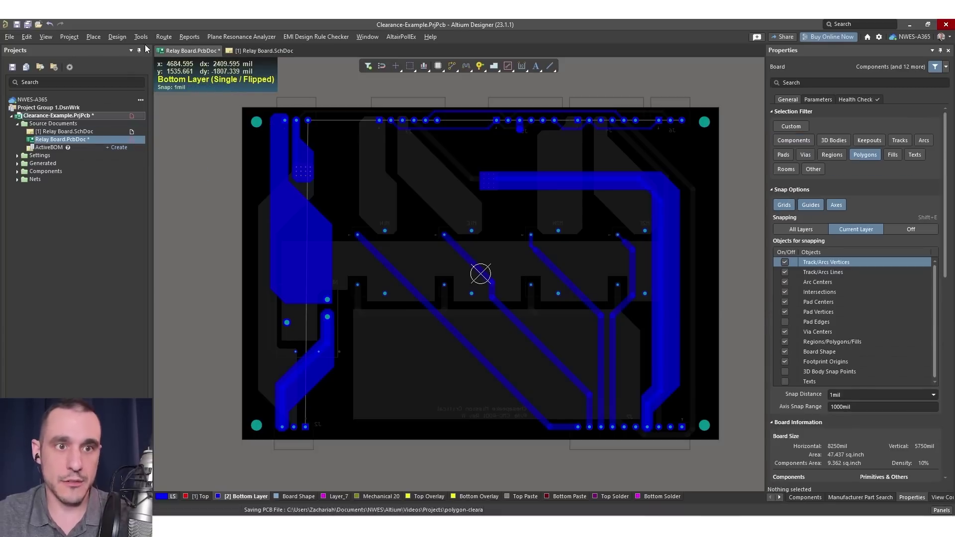
{"action": "left_click", "coordinate": [117, 38]}
{"action": "left_click", "coordinate": [165, 76]}
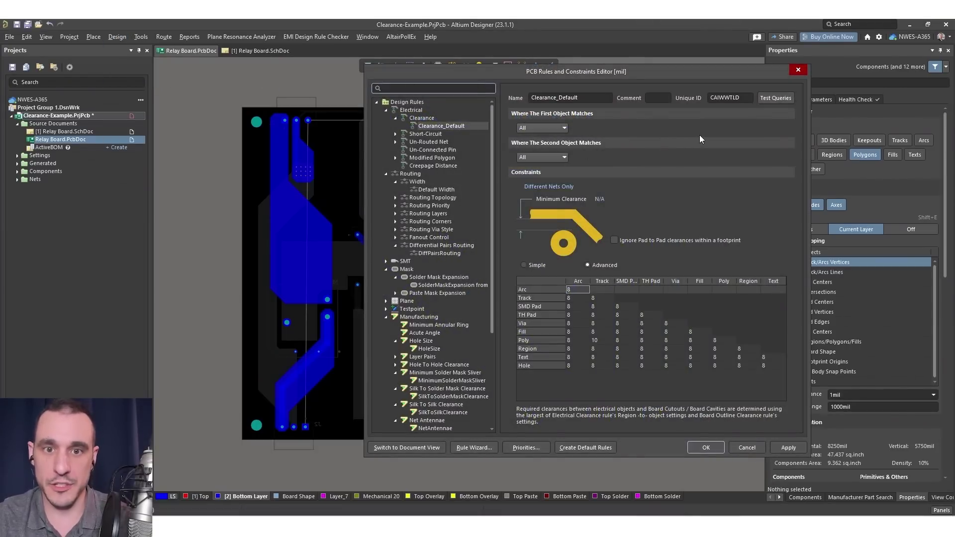
{"action": "left_click", "coordinate": [468, 126]}
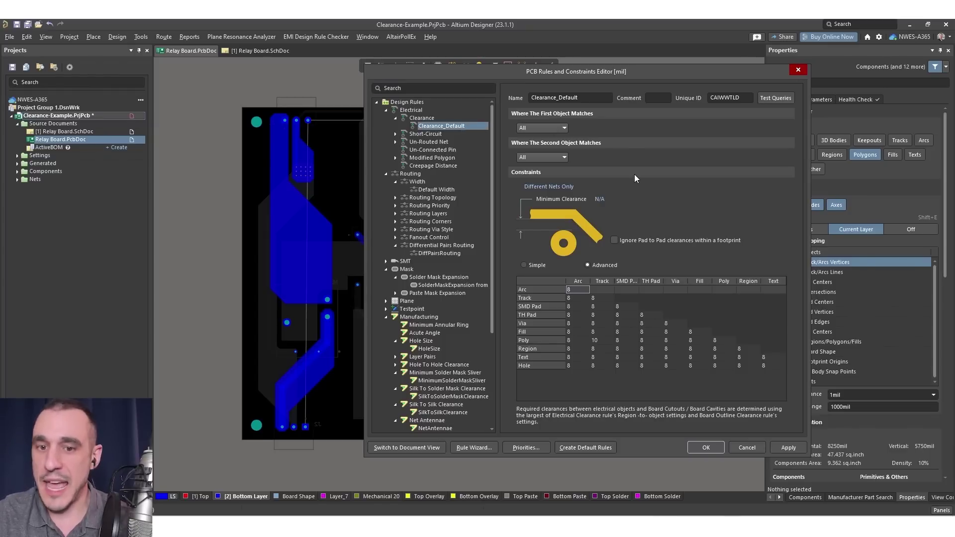
{"action": "right_click", "coordinate": [422, 117]}
{"action": "left_click", "coordinate": [454, 125]}
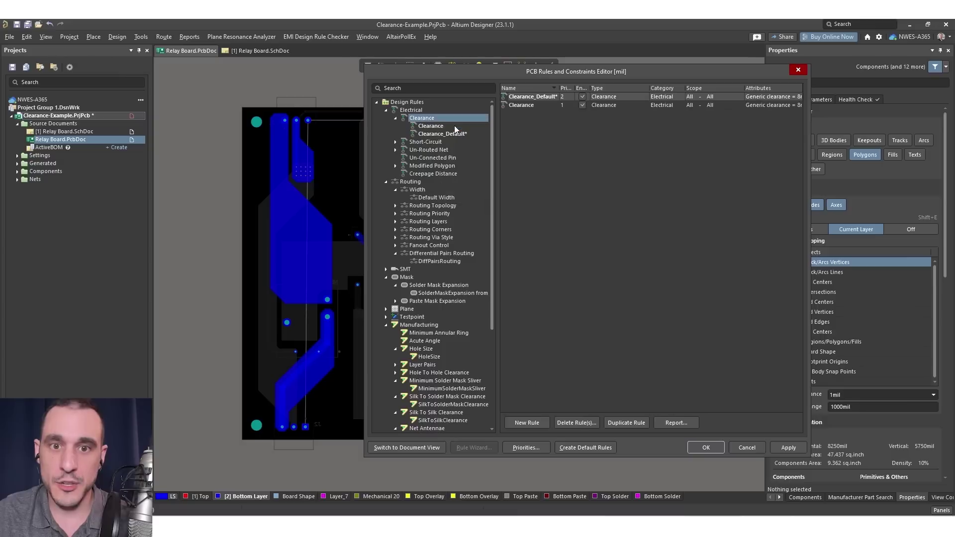
{"action": "left_click", "coordinate": [448, 127]}
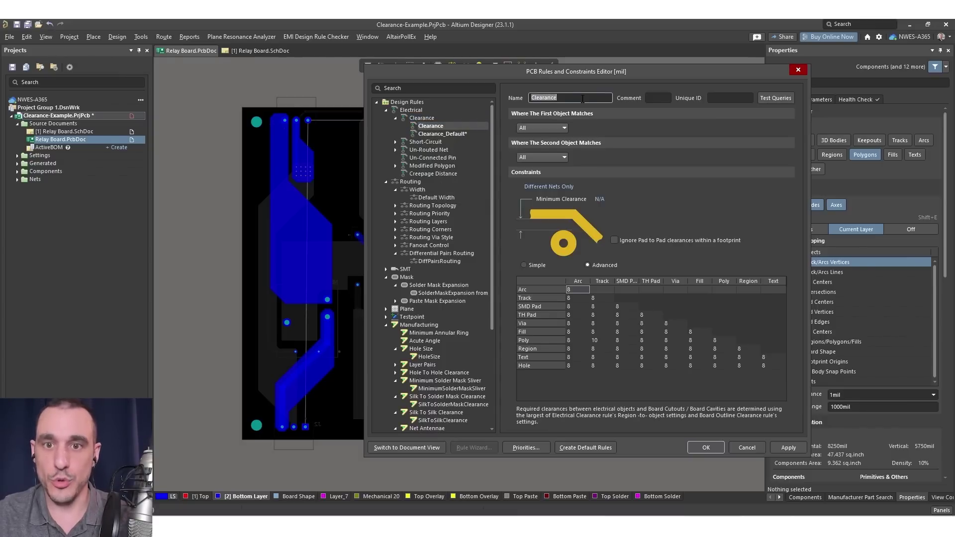
Name the new clearance rule Clearance-Power-Nets.
{"action": "left_click", "coordinate": [571, 98]}
{"action": "type", "text": "-PWR-NETS"}
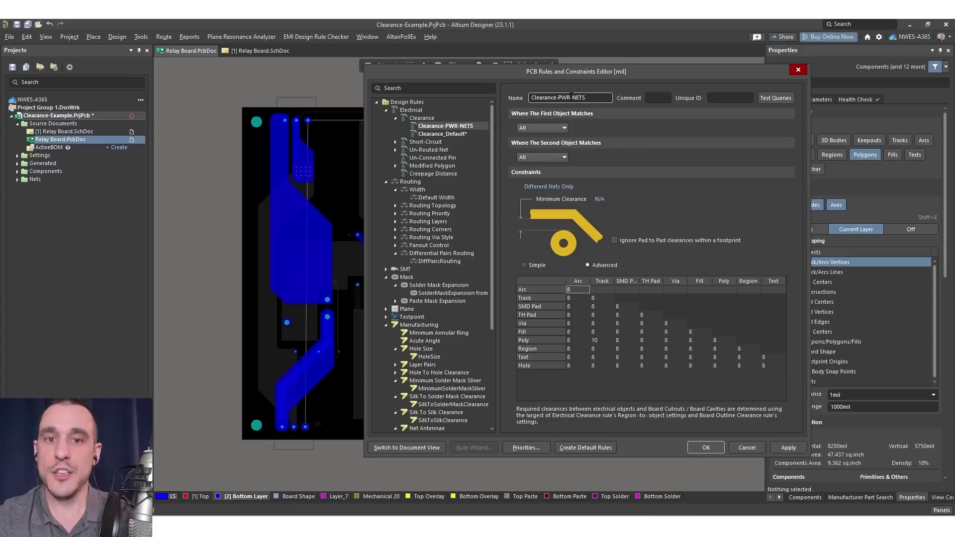
{"action": "left_click_drag", "start_coordinate": [561, 98], "coordinate": [630, 105]}
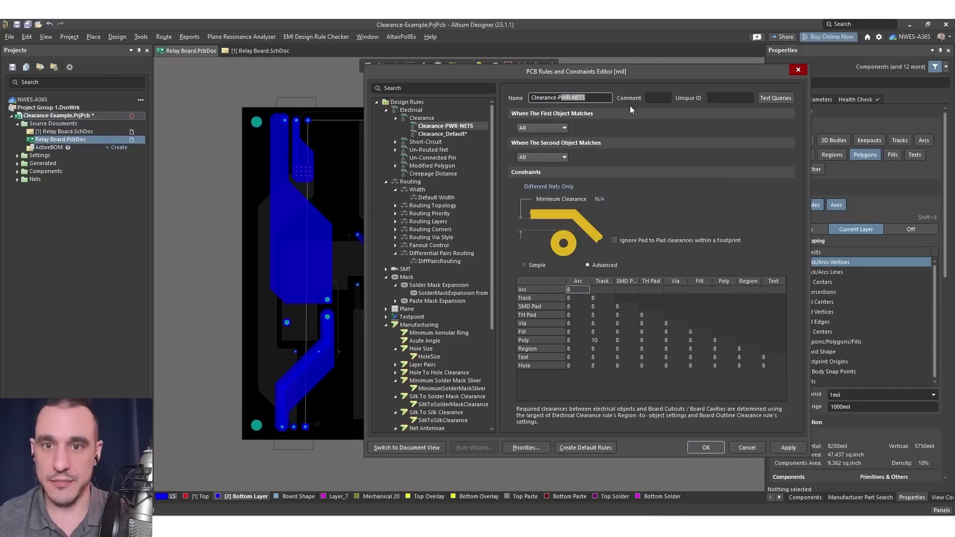
{"action": "type", "text": "ower nets"}
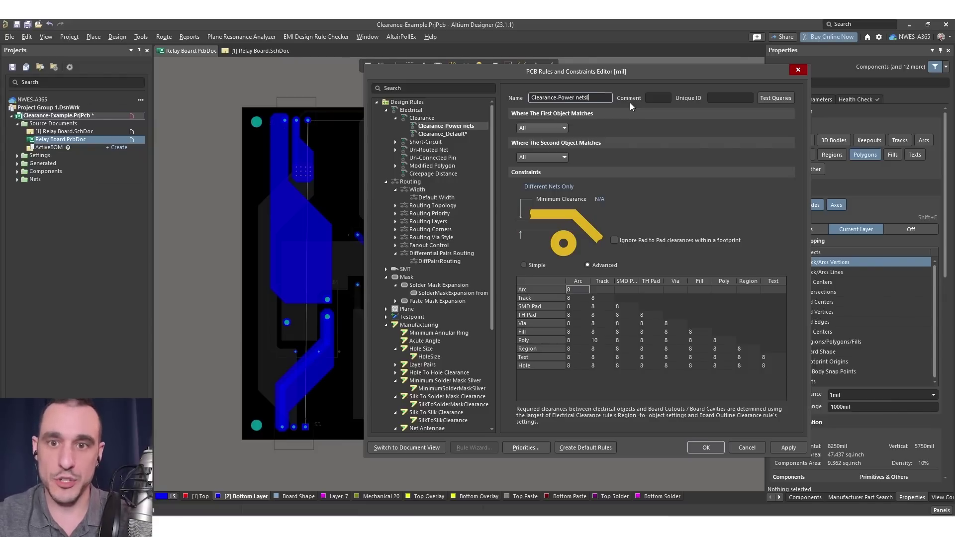
{"action": "key", "text": "BackSpace"}
{"action": "key", "text": "BackSpace"}
{"action": "key", "text": "BackSpace"}
{"action": "key", "text": "BackSpace"}
{"action": "key", "text": "BackSpace"}
{"action": "key", "text": "BackSpace"}
{"action": "type", "text": "r"}
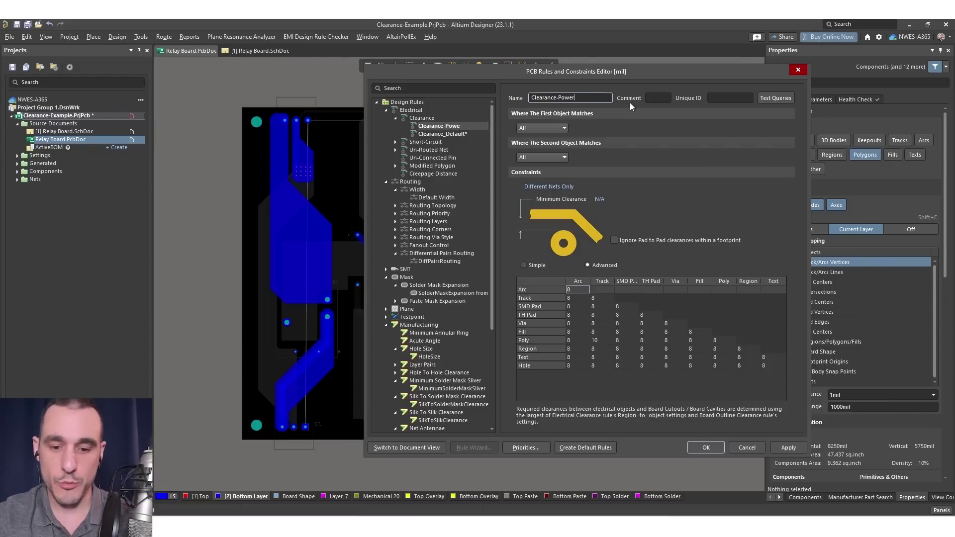
{"action": "type", "text": "-Nets"}
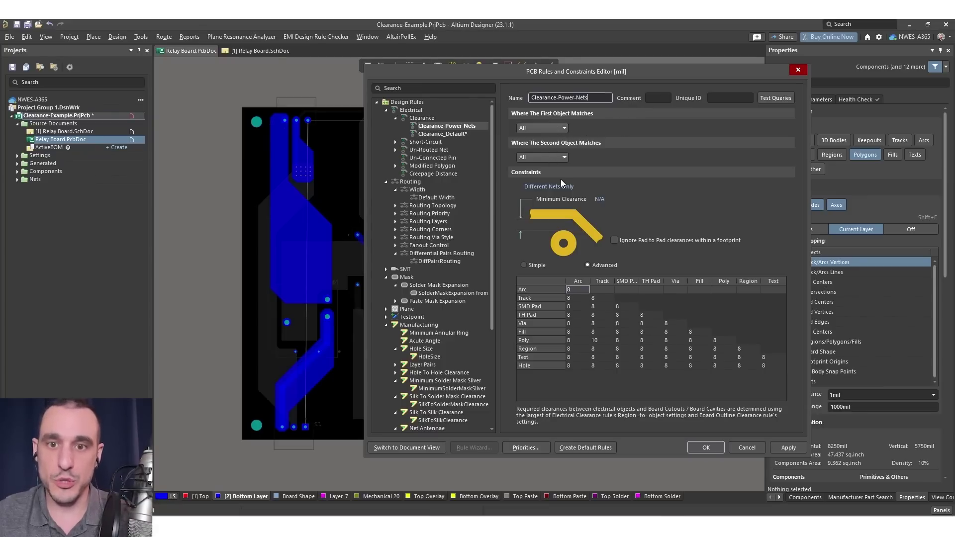
Restrict the first object of the Clearance-Power-Nets rule to the net class PWR-NETS.
{"action": "left_click", "coordinate": [560, 129]}
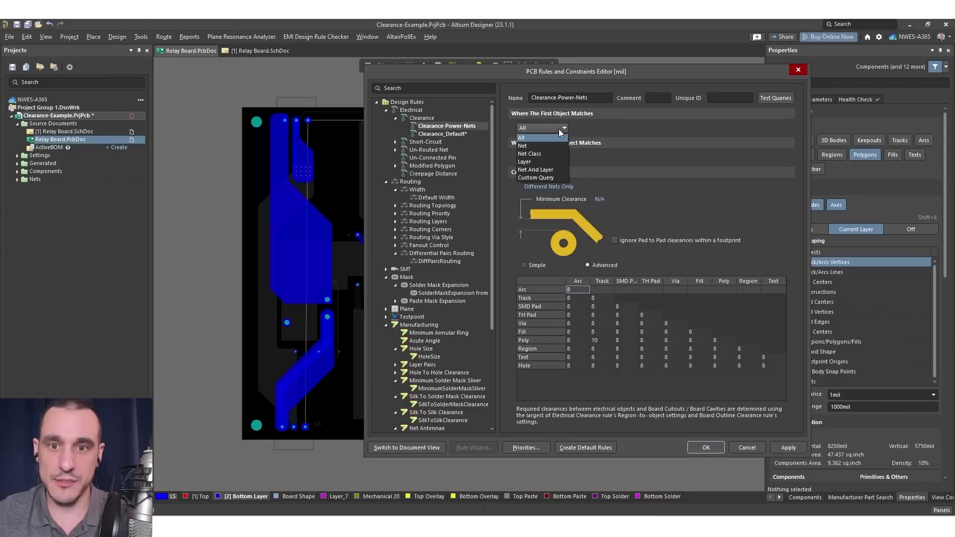
{"action": "left_click", "coordinate": [555, 154]}
{"action": "left_click", "coordinate": [608, 130]}
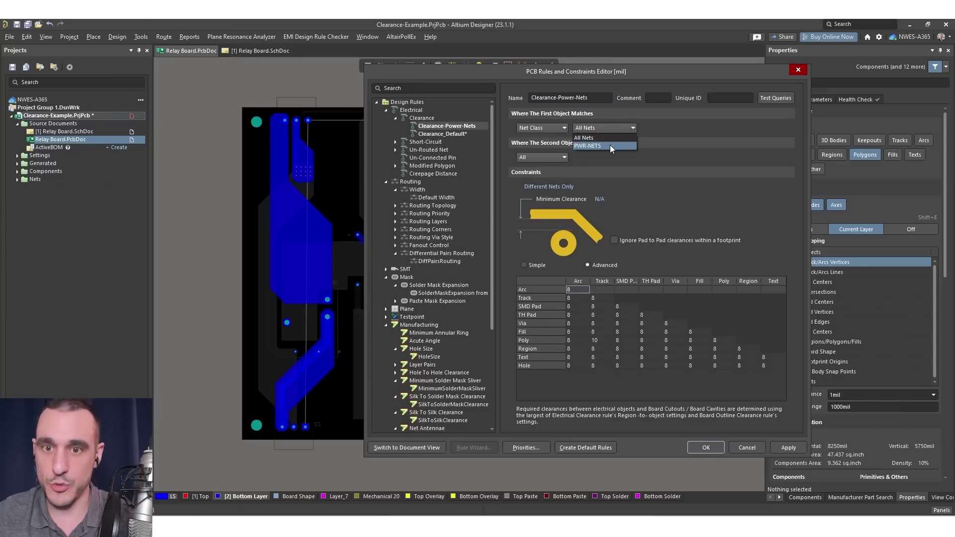
{"action": "left_click", "coordinate": [610, 145]}
Restrict the second object of the Clearance-Power-Nets rule to the single net GND.
{"action": "left_click", "coordinate": [566, 156]}
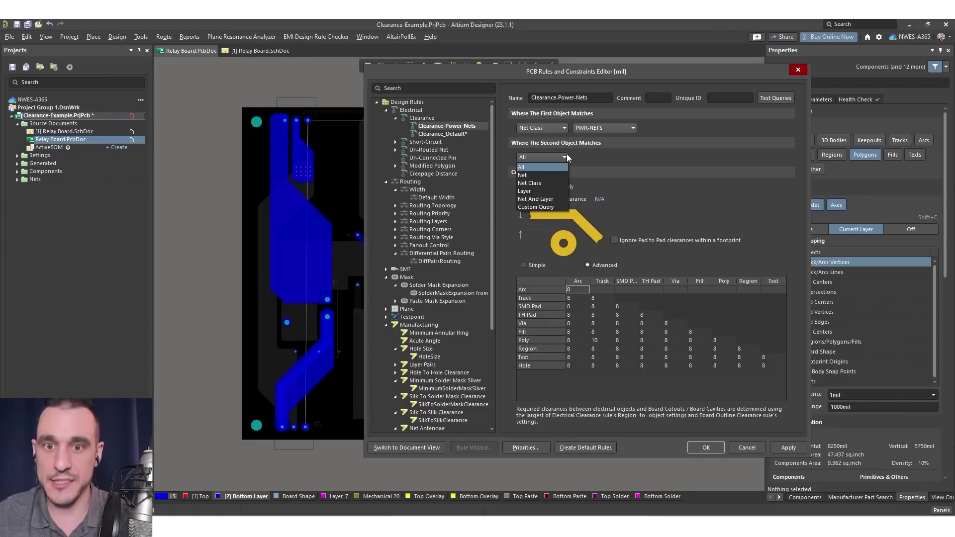
{"action": "left_click", "coordinate": [548, 174]}
{"action": "left_click", "coordinate": [540, 158]}
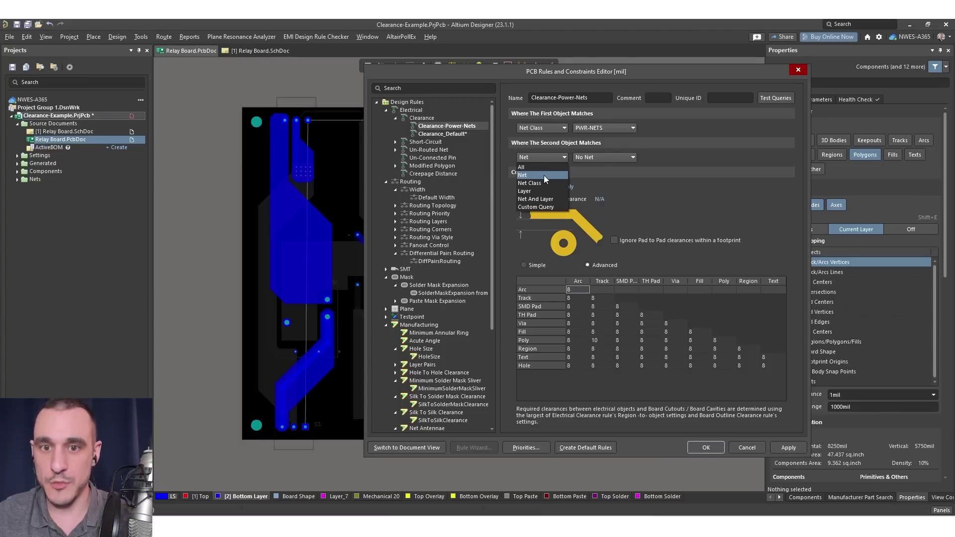
{"action": "left_click", "coordinate": [548, 175]}
{"action": "left_click", "coordinate": [607, 158]}
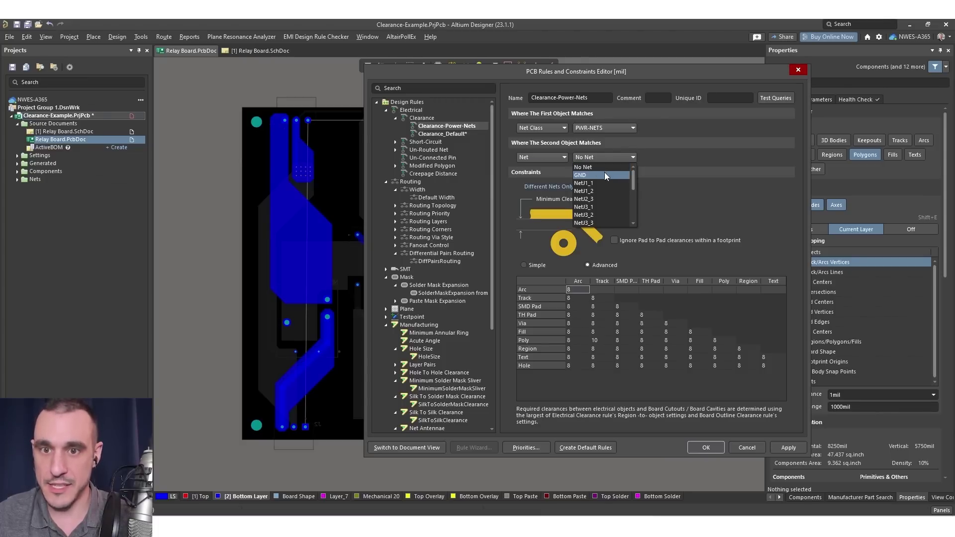
{"action": "left_click", "coordinate": [604, 176]}
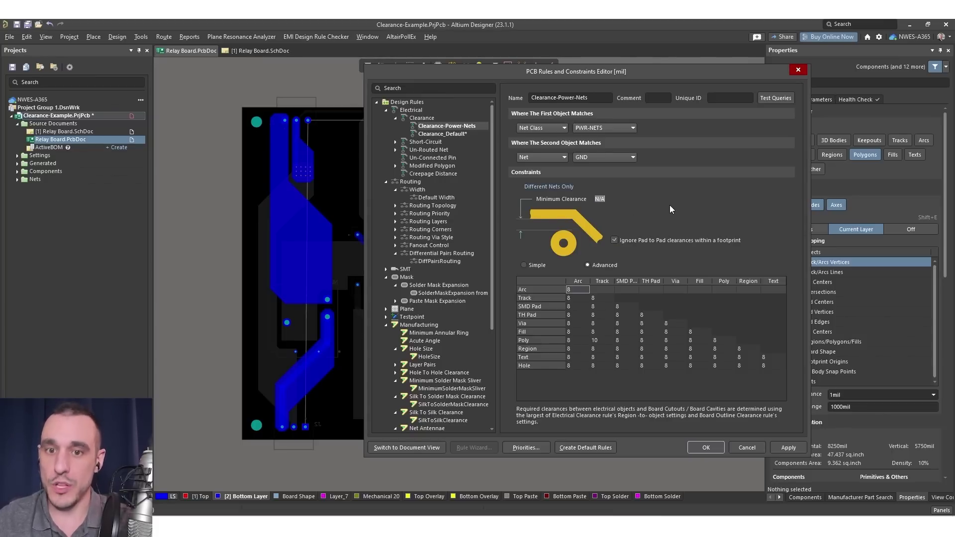
Set the Clearance-Power-Nets rule's minimum clearance to 40 mil for all object pairs and apply it.
{"action": "type", "text": "40"}
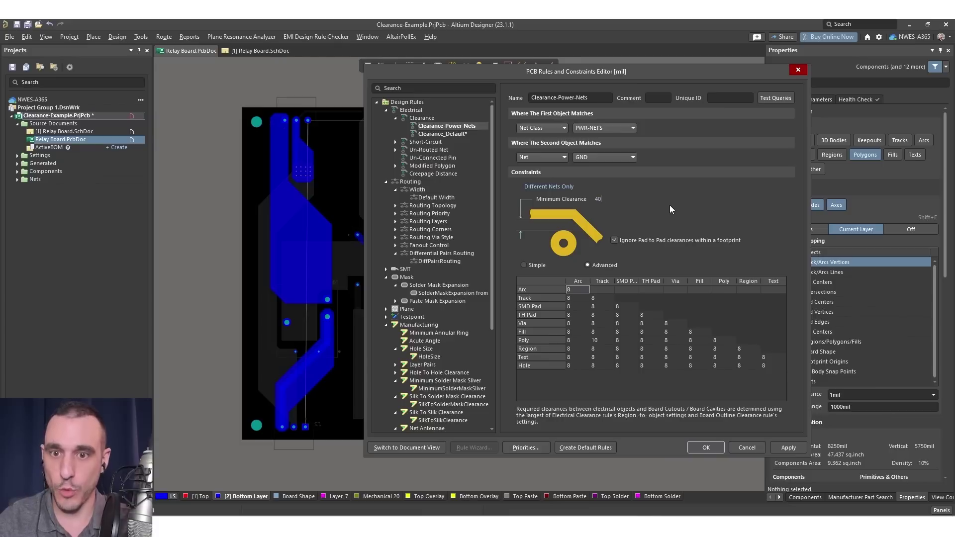
{"action": "key", "text": "Return"}
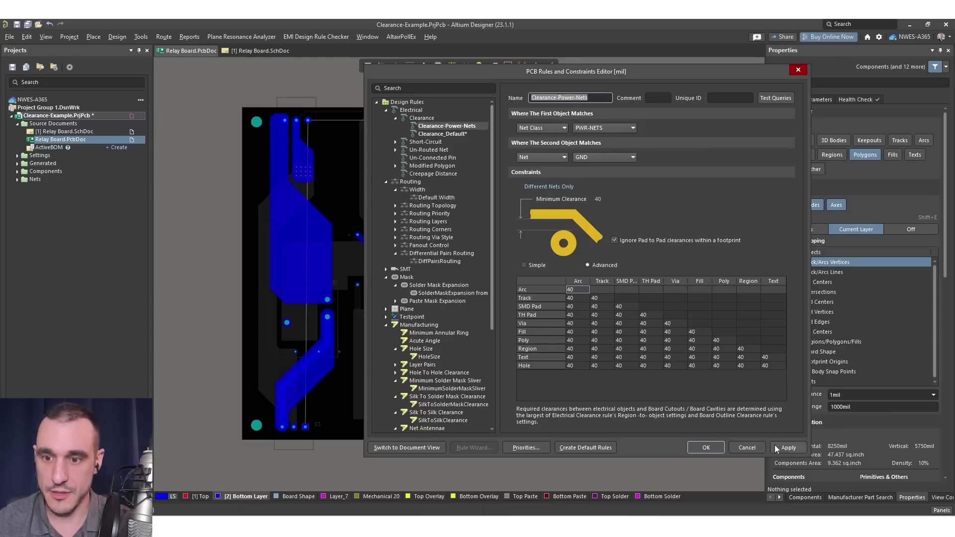
{"action": "left_click", "coordinate": [774, 445]}
Select the Clearance_Default rule and review the priority order of the clearance rules without changing it.
{"action": "left_click", "coordinate": [470, 137]}
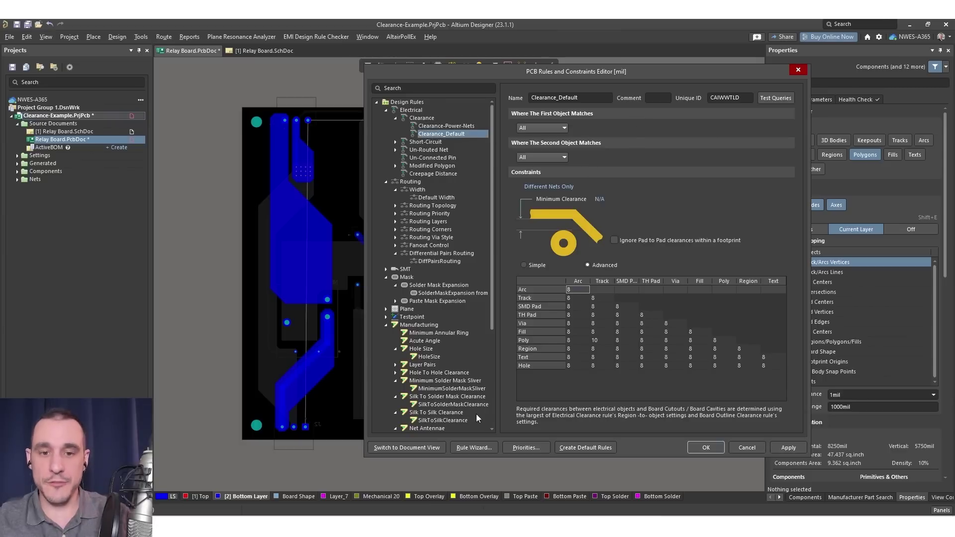
{"action": "left_click", "coordinate": [527, 448]}
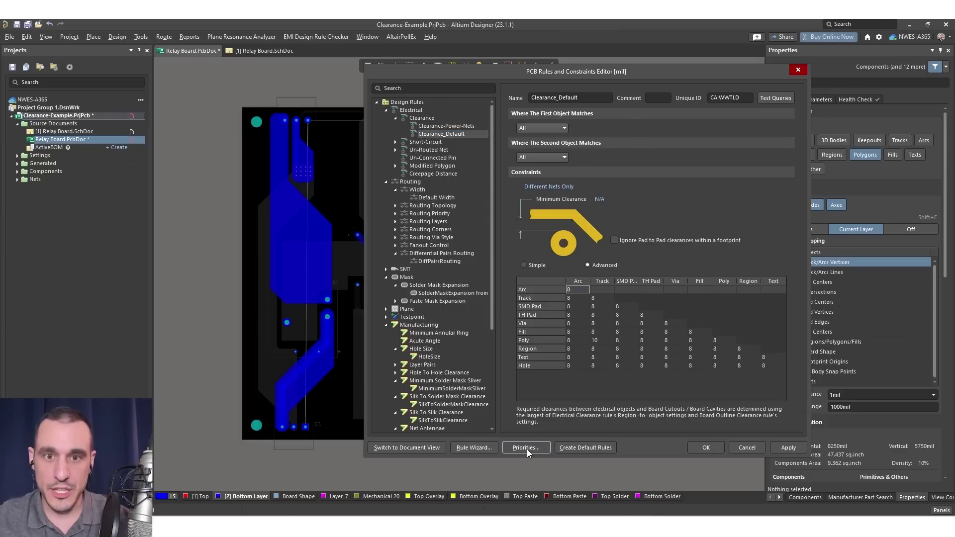
{"action": "left_click", "coordinate": [453, 235]}
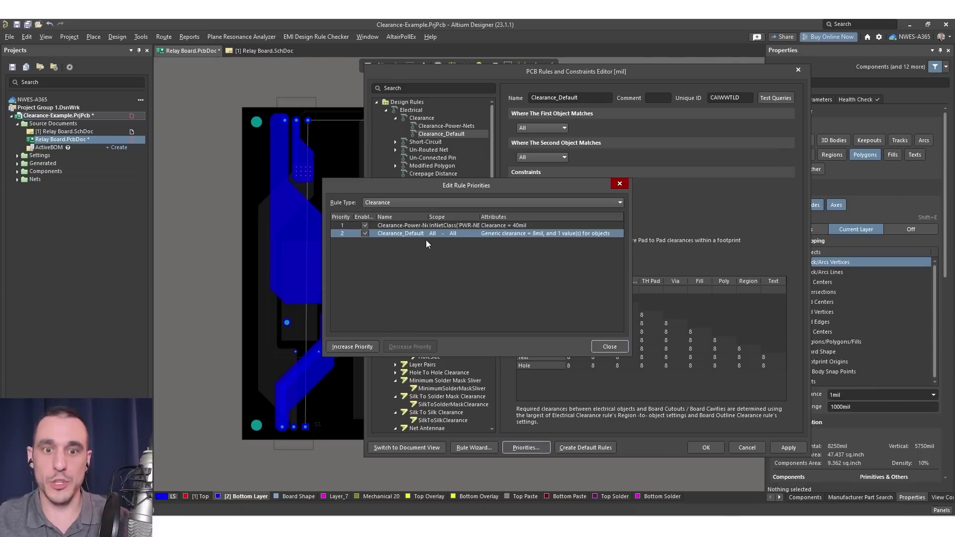
{"action": "left_click", "coordinate": [459, 225]}
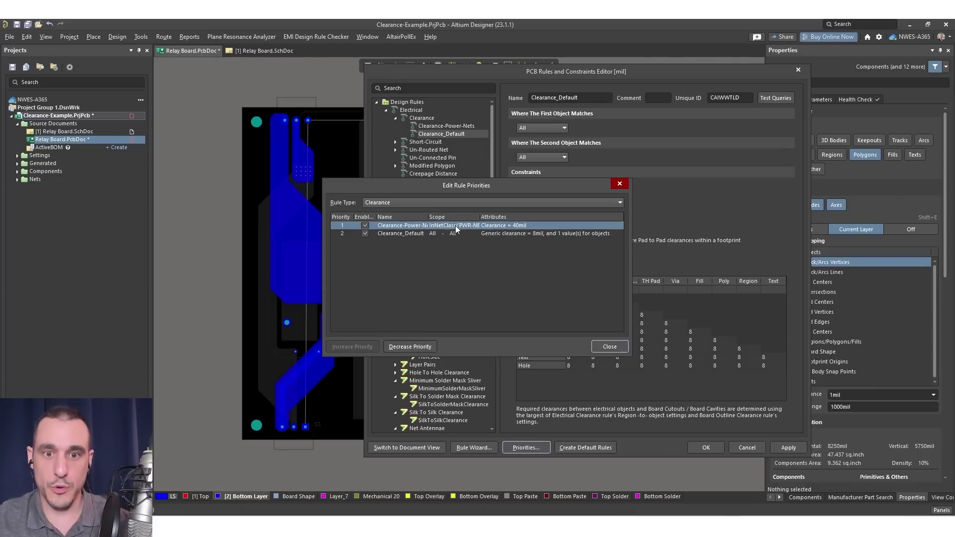
{"action": "left_click", "coordinate": [425, 234]}
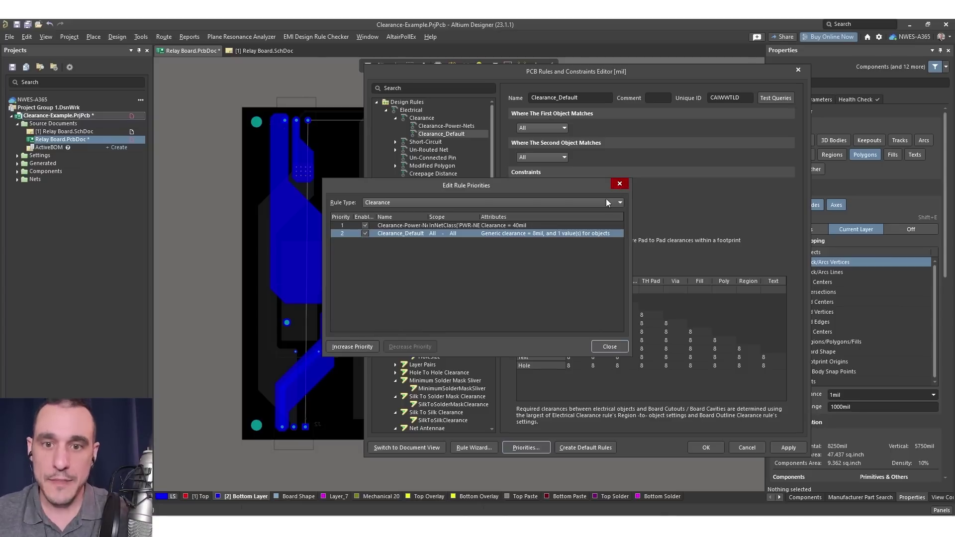
{"action": "left_click", "coordinate": [619, 183]}
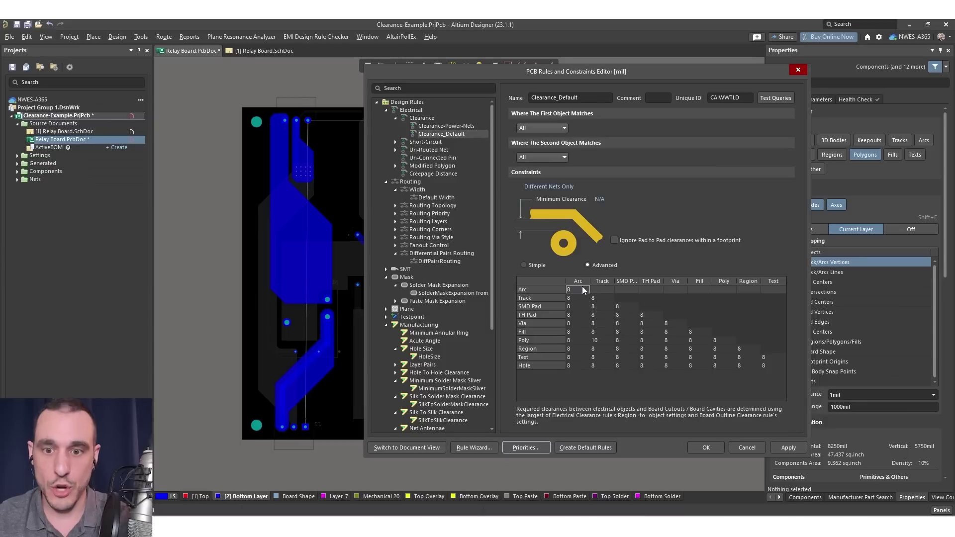
Set the track-to-poly and track-to-fill clearances of the Clearance_Default rule to 12 mil.
{"action": "left_click", "coordinate": [604, 342]}
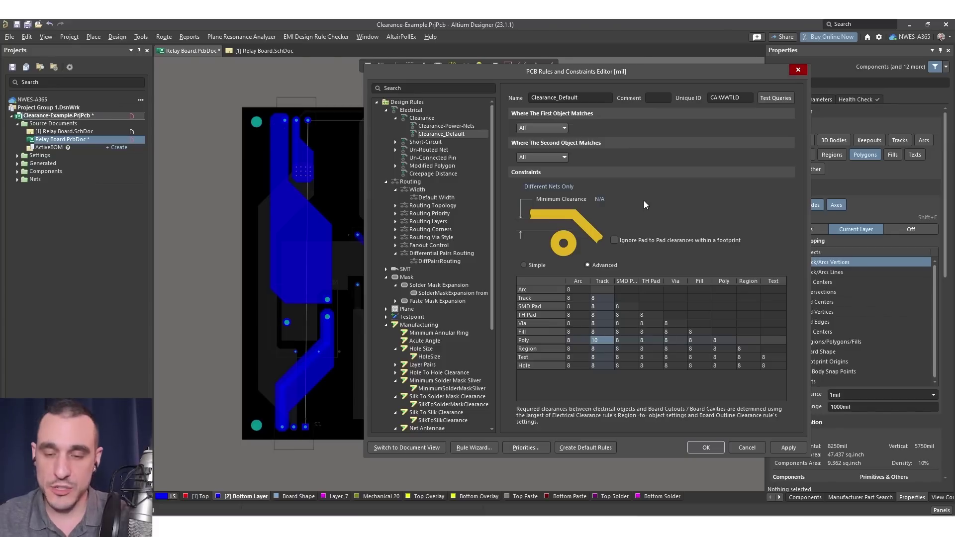
{"action": "type", "text": "12"}
{"action": "key", "text": "Return"}
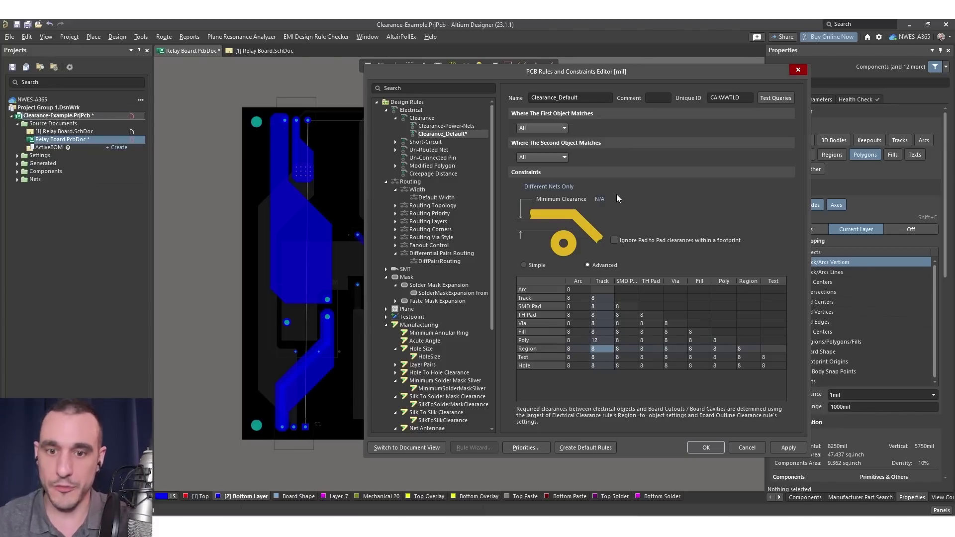
{"action": "left_click", "coordinate": [611, 341]}
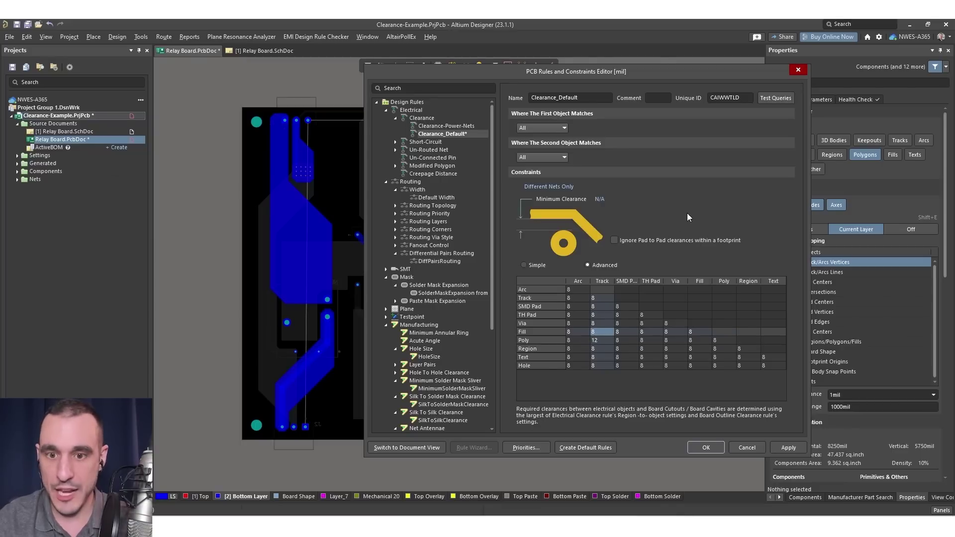
{"action": "type", "text": "12"}
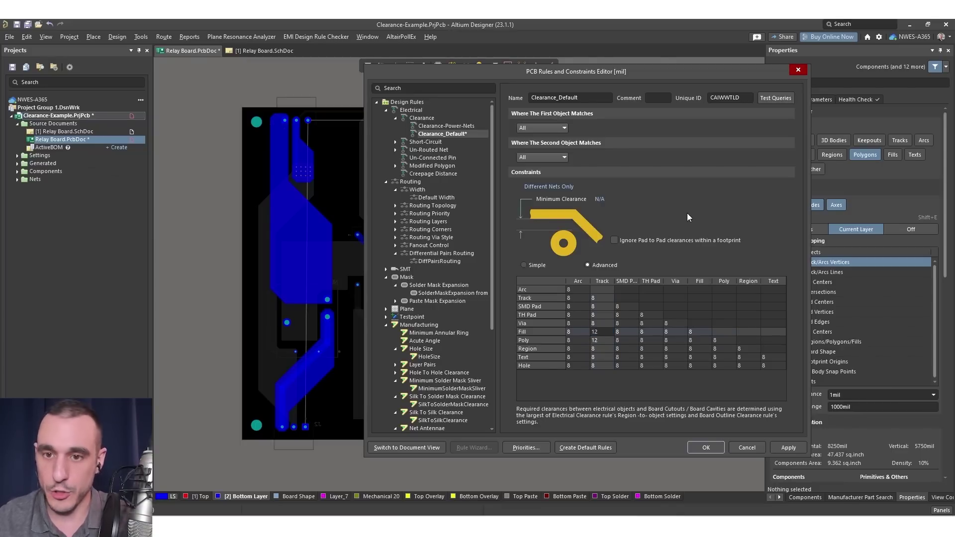
{"action": "key", "text": "Return"}
{"action": "left_click", "coordinate": [607, 331]}
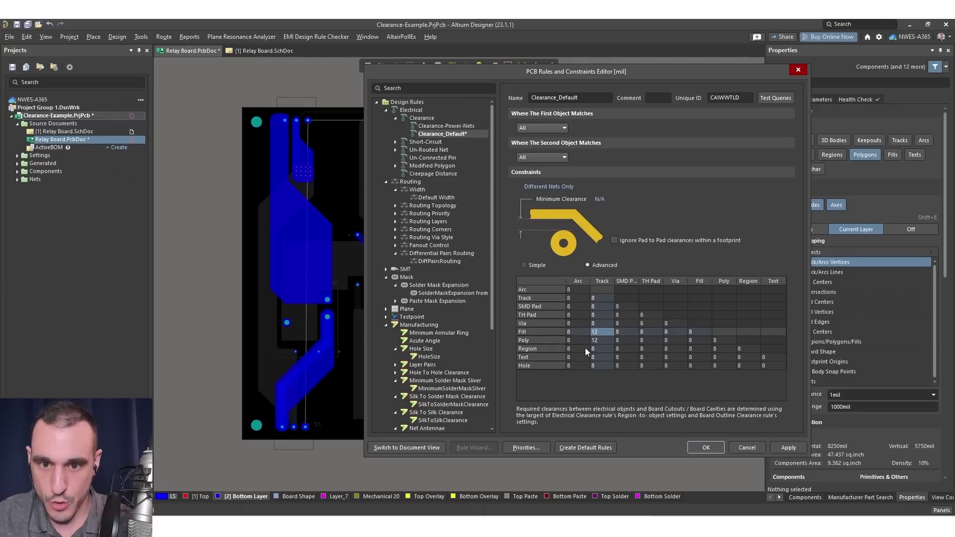
Set Clearance_Default's via-to-poly and via-to-fill clearances to 12 mil, apply the change and close the rules editor.
{"action": "left_click", "coordinate": [672, 340]}
{"action": "type", "text": "12"}
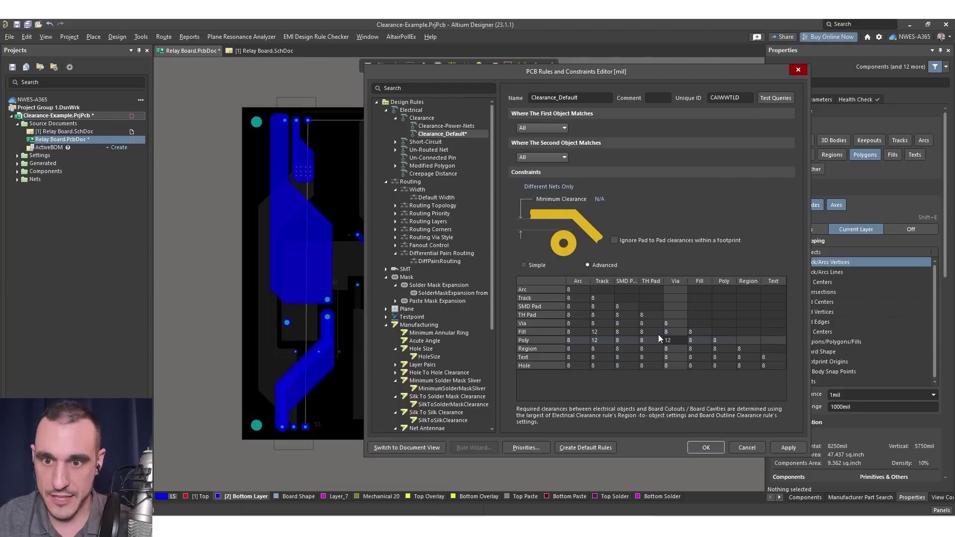
{"action": "left_click", "coordinate": [671, 332]}
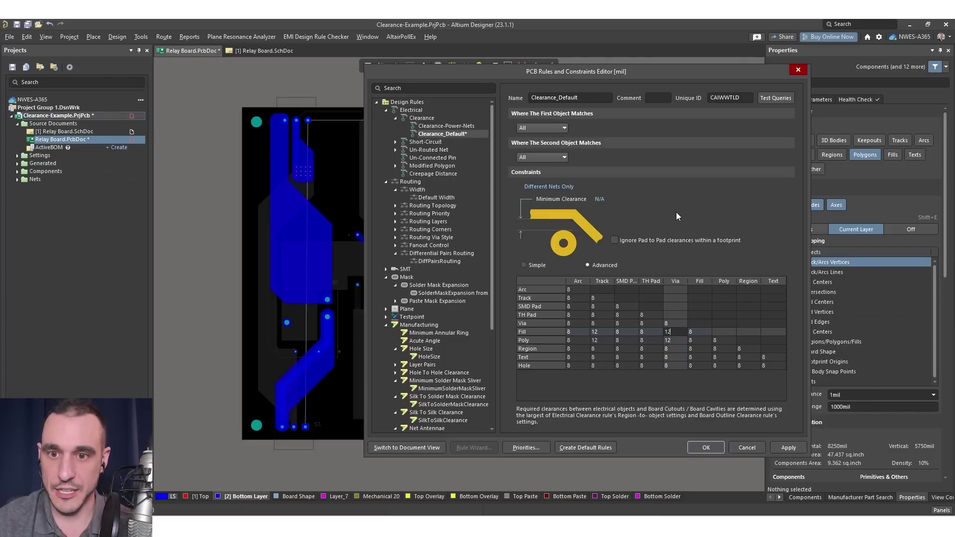
{"action": "left_click", "coordinate": [777, 449]}
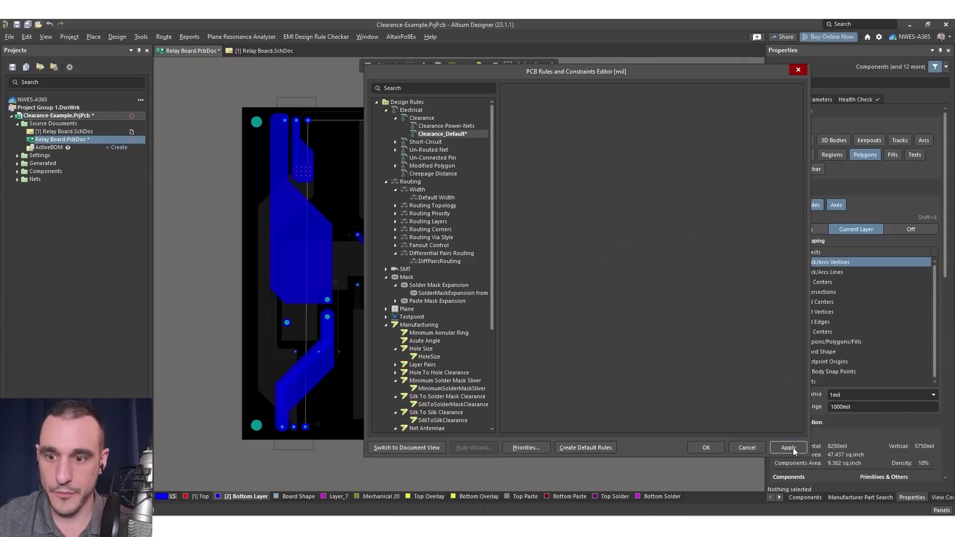
{"action": "left_click", "coordinate": [710, 448]}
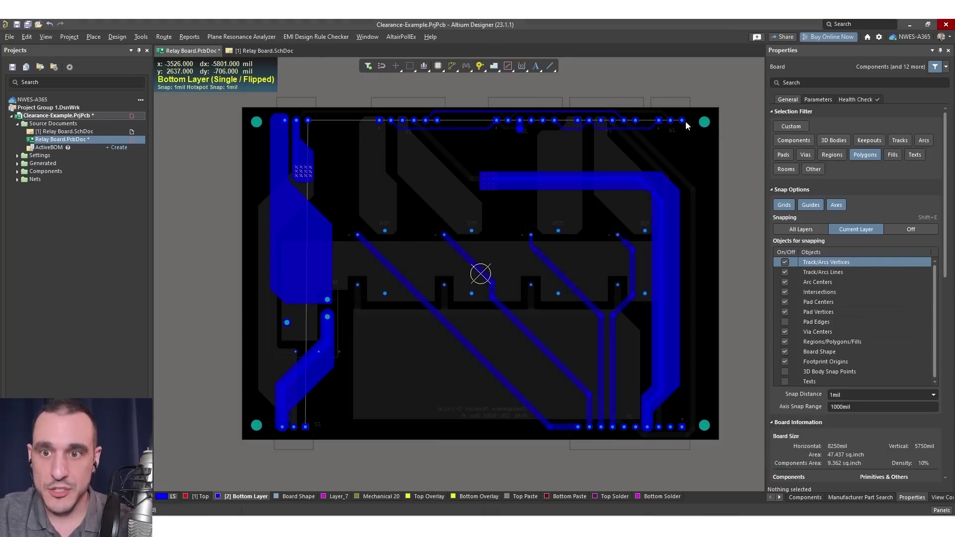
Set the board's object snap distance to 10 mil in preparation for drawing a polygon.
{"action": "scroll", "coordinate": [694, 121], "scroll_direction": "up", "scroll_amount": 2, "text": "ctrl"}
{"action": "scroll", "coordinate": [692, 121], "scroll_direction": "up", "scroll_amount": 2, "text": "ctrl"}
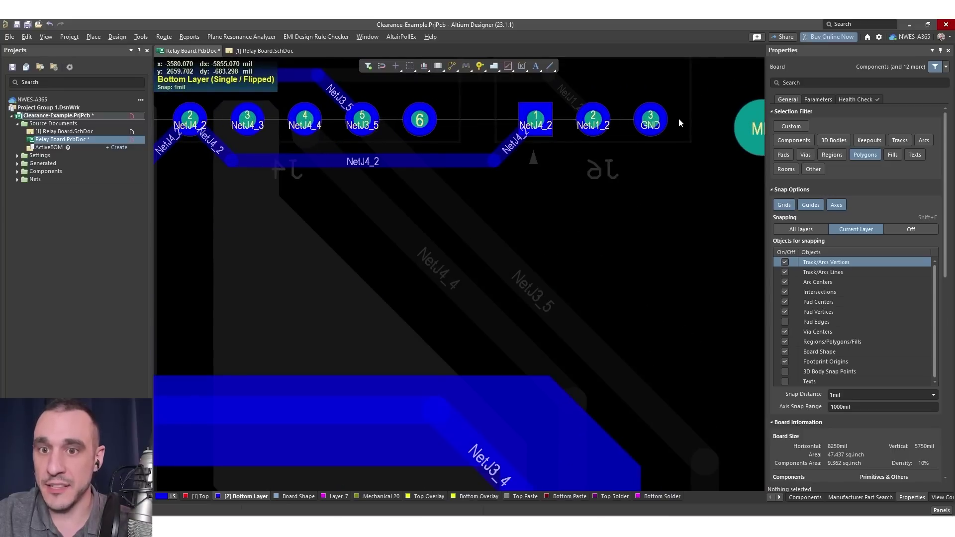
{"action": "scroll", "coordinate": [679, 118], "scroll_direction": "down", "scroll_amount": 4, "text": "ctrl"}
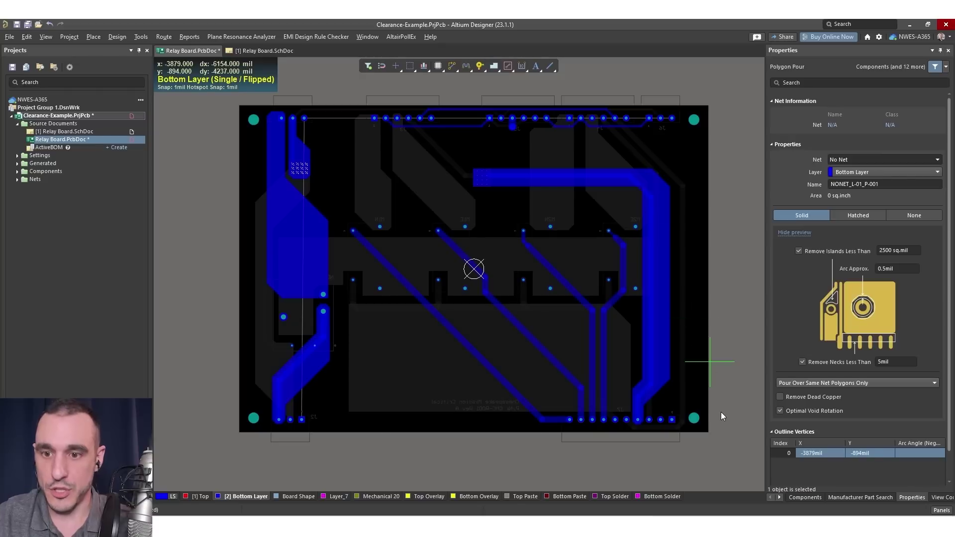
{"action": "key", "text": "Escape"}
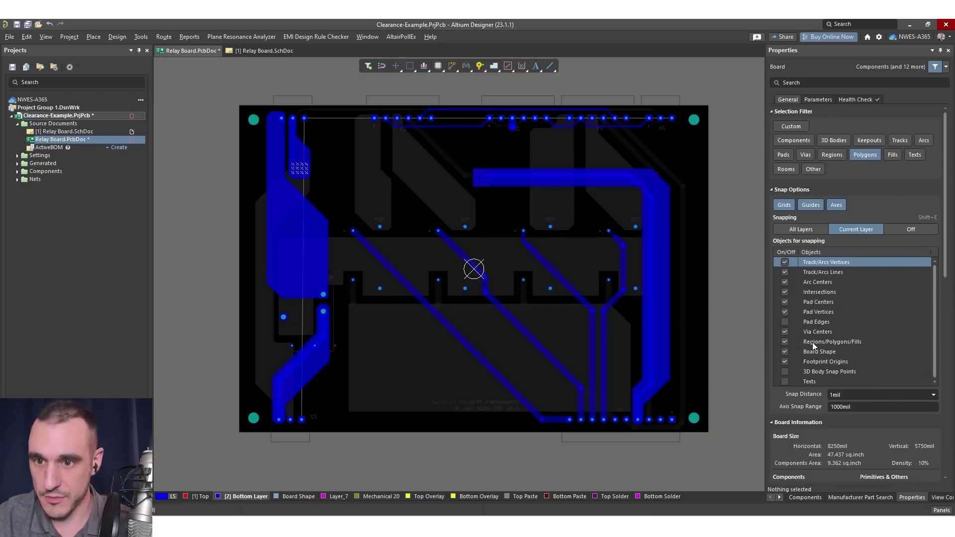
{"action": "left_click", "coordinate": [858, 395]}
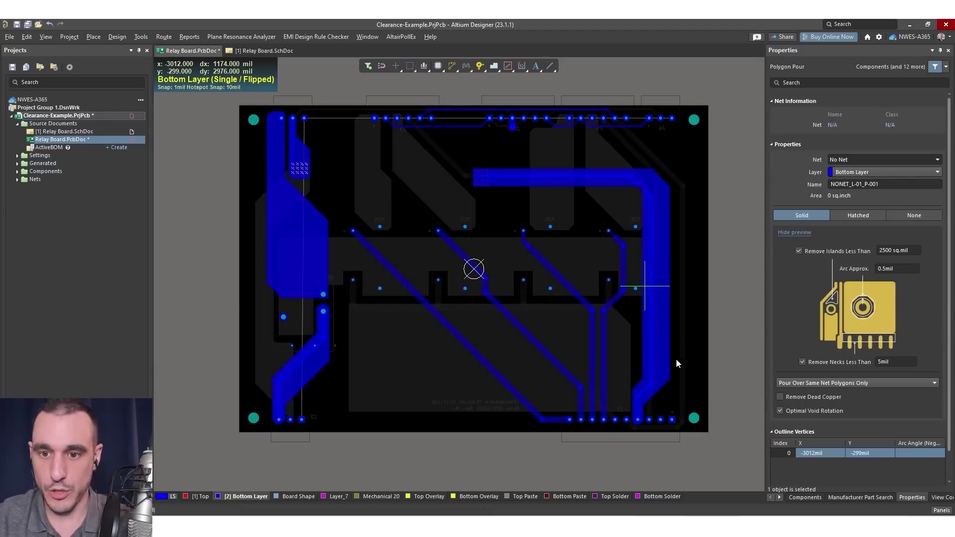
Draw a solid polygon pour on the Bottom Layer through the four board corners, about 8250 by 5750 mil.
{"action": "left_click", "coordinate": [708, 432]}
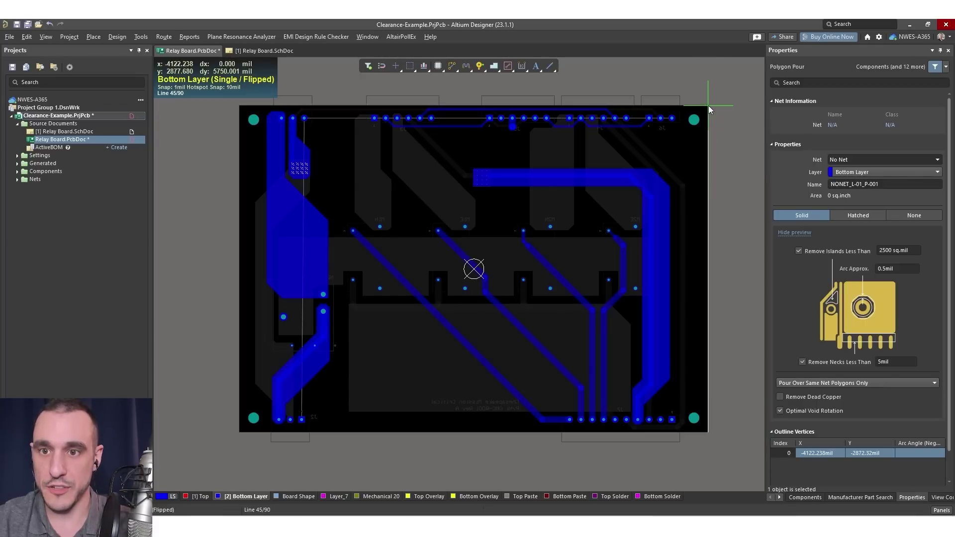
{"action": "scroll", "coordinate": [709, 105], "scroll_direction": "up", "scroll_amount": 1, "text": "ctrl"}
{"action": "scroll", "coordinate": [712, 104], "scroll_direction": "up", "scroll_amount": 2, "text": "ctrl"}
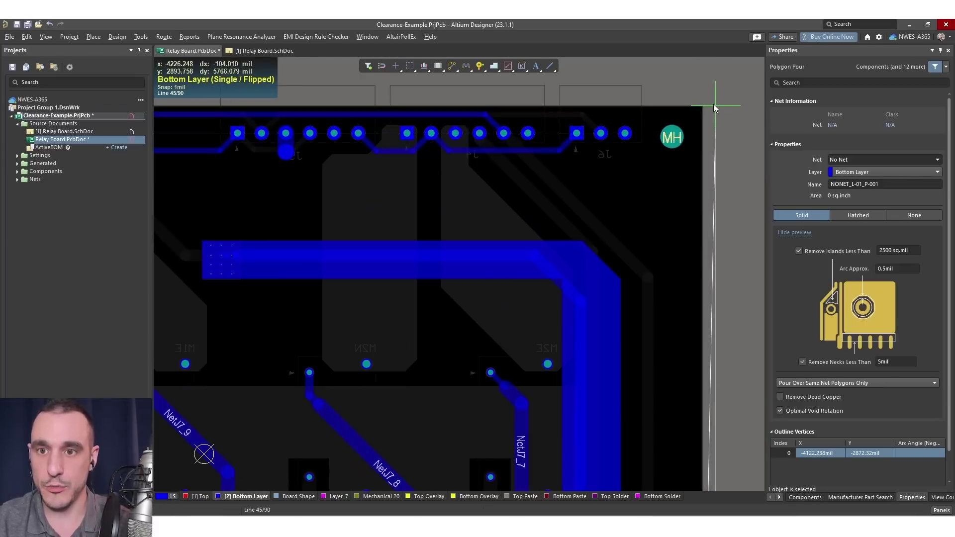
{"action": "scroll", "coordinate": [531, 149], "scroll_direction": "down", "scroll_amount": 3, "text": "ctrl"}
{"action": "key", "text": "space"}
{"action": "scroll", "coordinate": [178, 136], "scroll_direction": "up", "scroll_amount": 1, "text": "ctrl"}
{"action": "scroll", "coordinate": [217, 144], "scroll_direction": "up", "scroll_amount": 3, "text": "ctrl"}
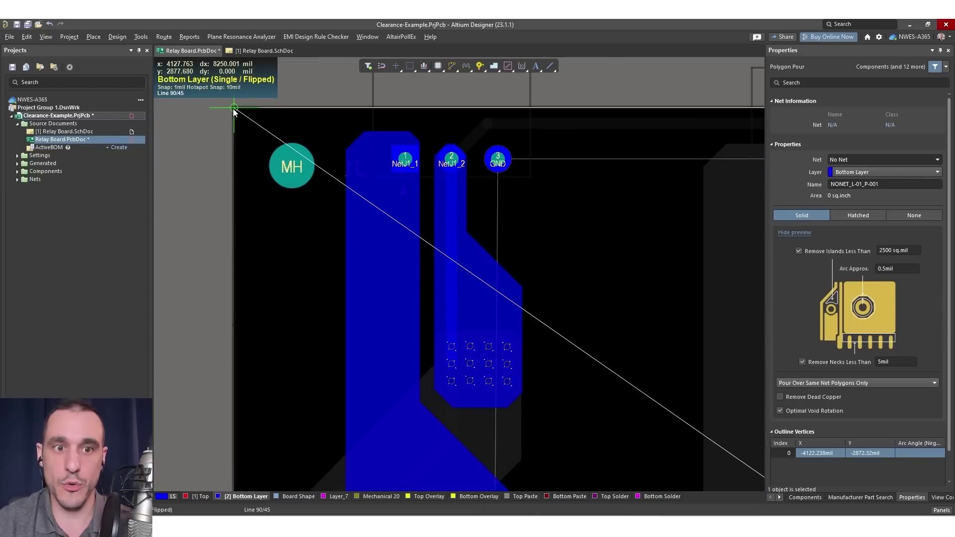
{"action": "left_click", "coordinate": [233, 109]}
{"action": "scroll", "coordinate": [238, 144], "scroll_direction": "down", "scroll_amount": 3, "text": "ctrl"}
{"action": "scroll", "coordinate": [234, 157], "scroll_direction": "down", "scroll_amount": 2, "text": "ctrl"}
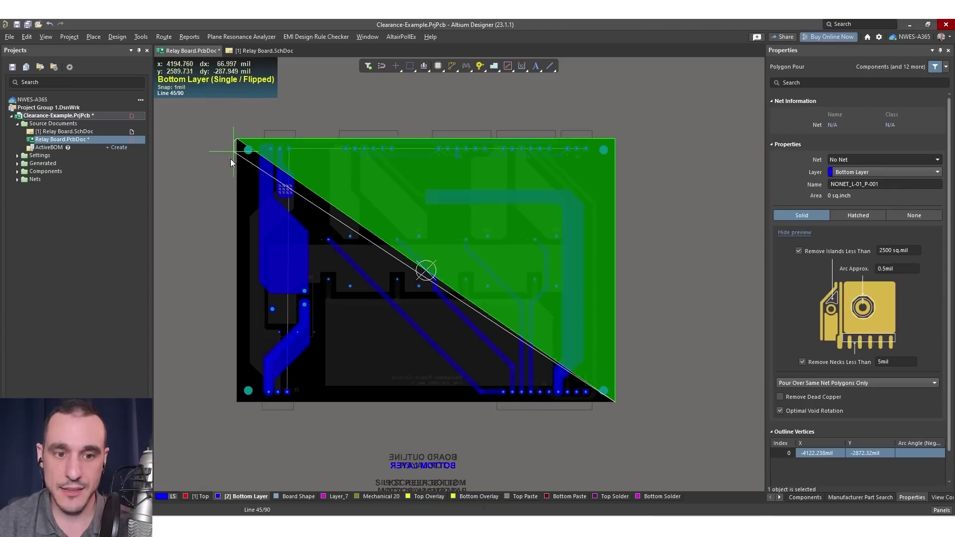
{"action": "scroll", "coordinate": [224, 413], "scroll_direction": "up", "scroll_amount": 6, "text": "ctrl"}
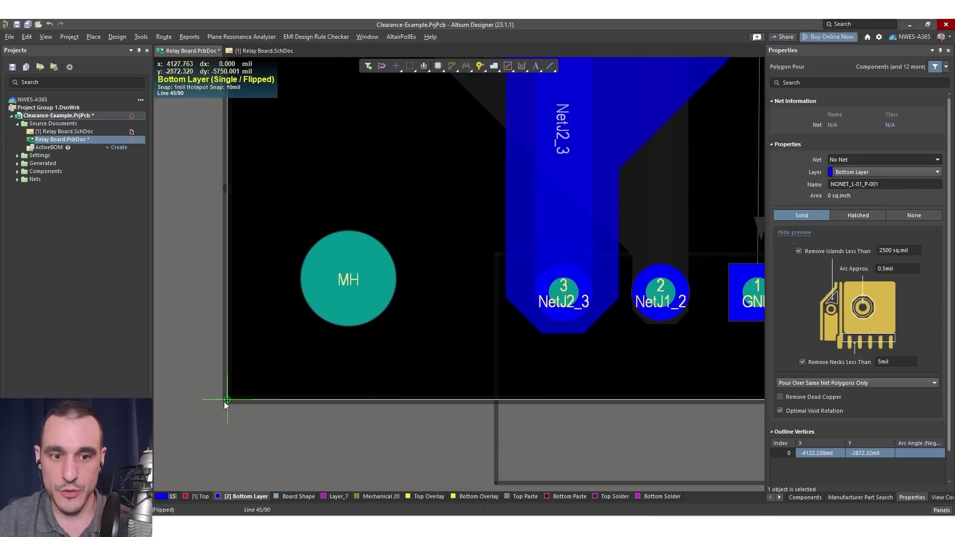
{"action": "key", "text": "space"}
{"action": "right_click", "coordinate": [227, 401]}
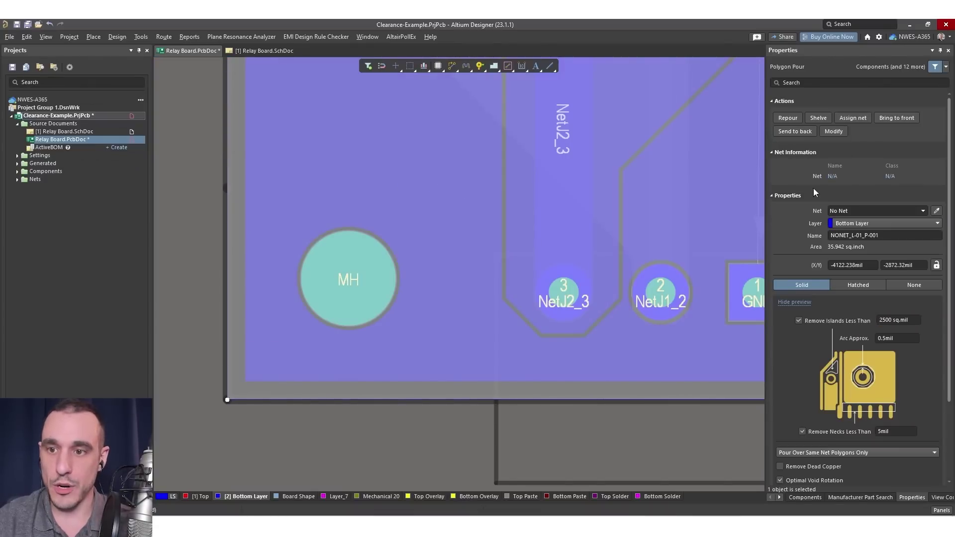
Assign the bottom-layer polygon to the GND net and set it to Pour Over All Same Net Objects.
{"action": "left_click", "coordinate": [871, 210]}
{"action": "type", "text": "GND"}
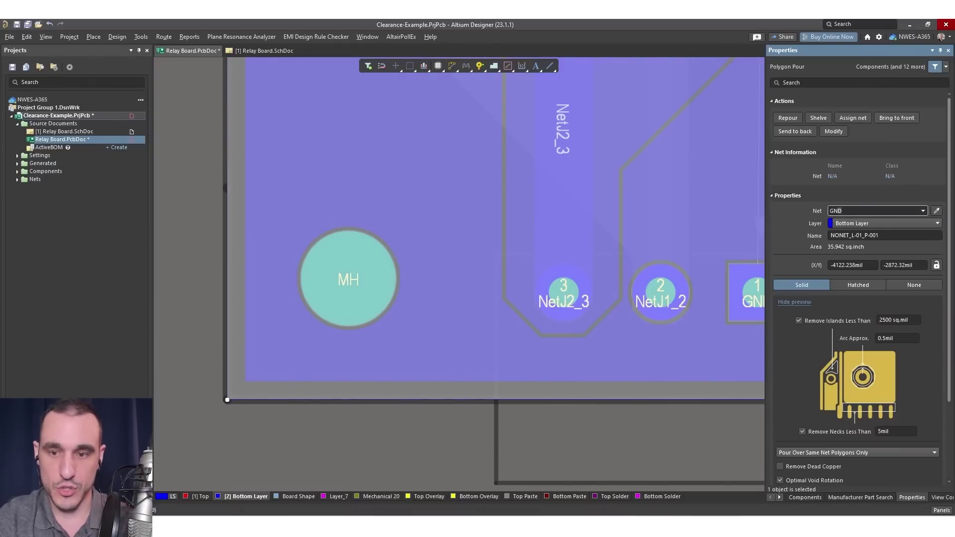
{"action": "key", "text": "Return"}
{"action": "left_click", "coordinate": [854, 457]}
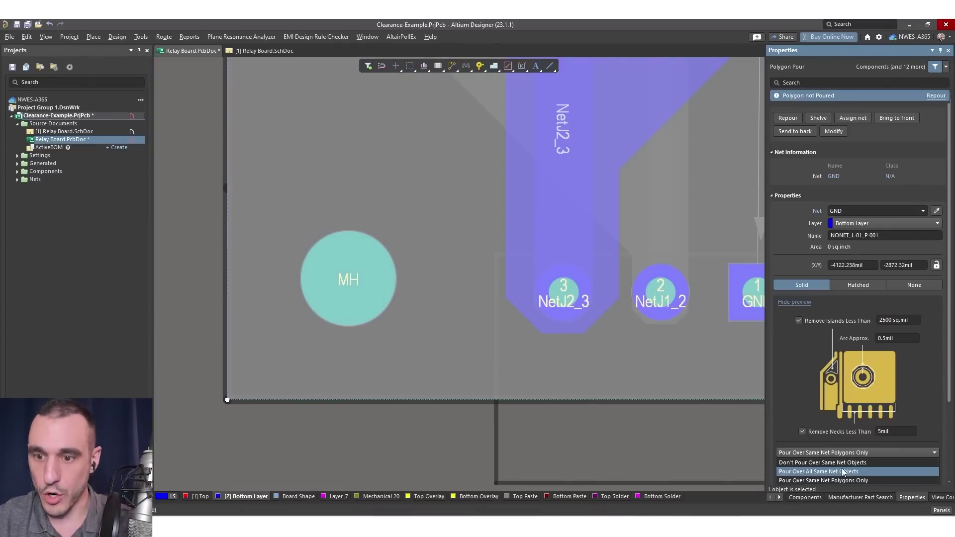
{"action": "left_click", "coordinate": [688, 395]}
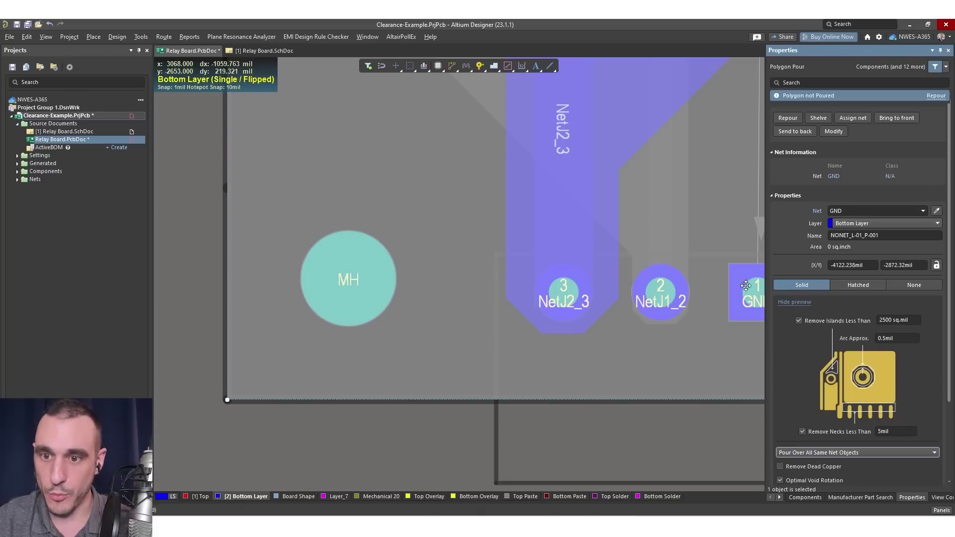
Repour the GND polygon on the Bottom Layer and deselect it.
{"action": "right_click_drag", "start_coordinate": [629, 444], "coordinate": [480, 424]}
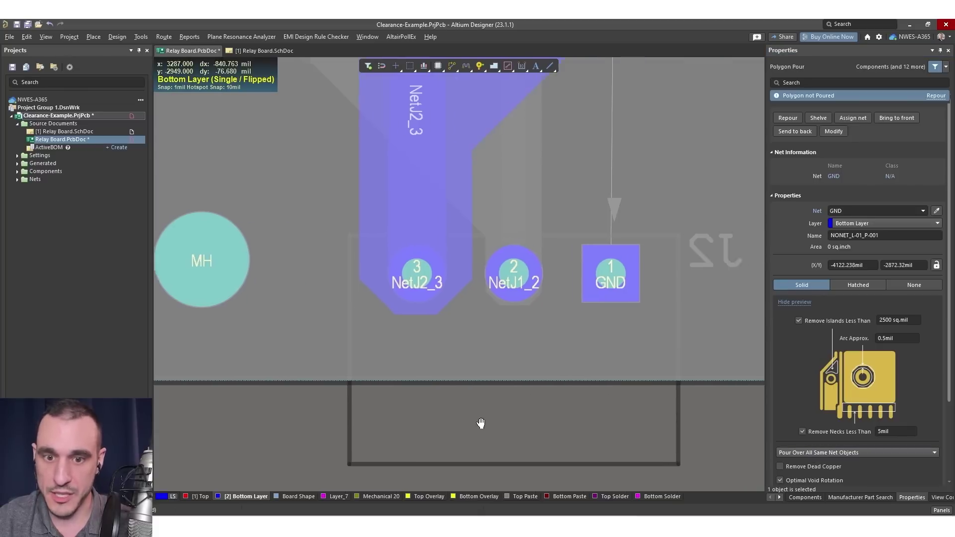
{"action": "left_click", "coordinate": [936, 96]}
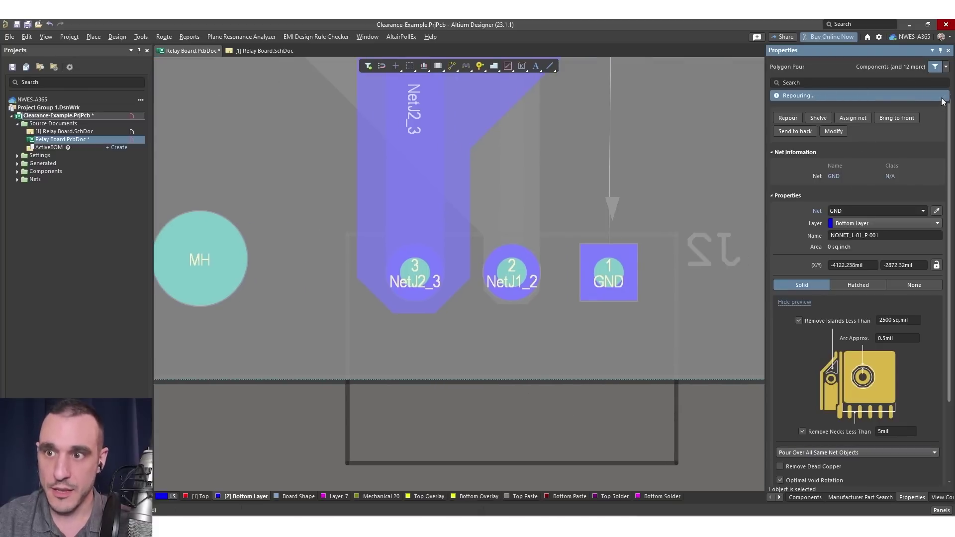
{"action": "left_click", "coordinate": [292, 446]}
Measure the gap between the GND pour and the large power-net polygon along its straight vertical edge.
{"action": "scroll", "coordinate": [576, 234], "scroll_direction": "down", "scroll_amount": 8, "text": "ctrl"}
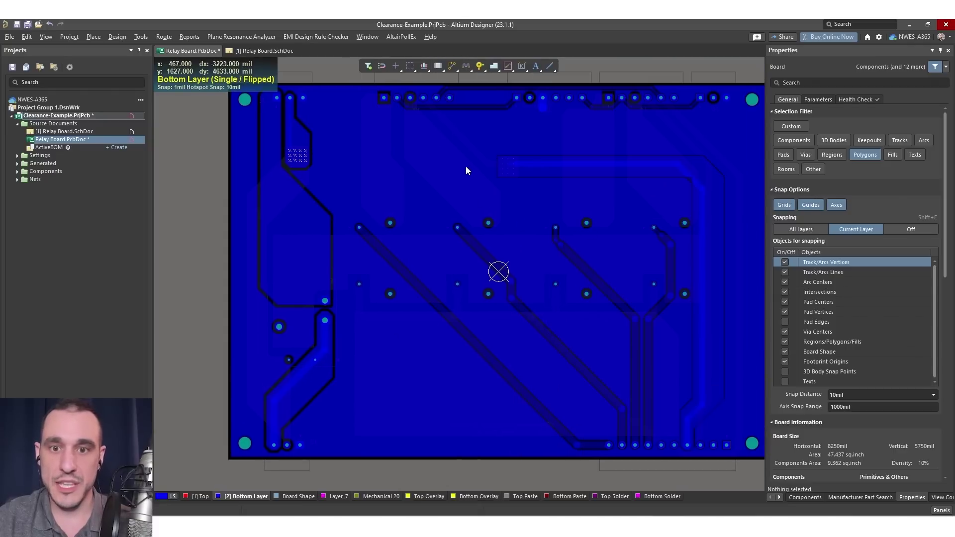
{"action": "scroll", "coordinate": [545, 157], "scroll_direction": "up", "scroll_amount": 1, "text": "ctrl"}
{"action": "scroll", "coordinate": [536, 161], "scroll_direction": "up", "scroll_amount": 5, "text": "ctrl"}
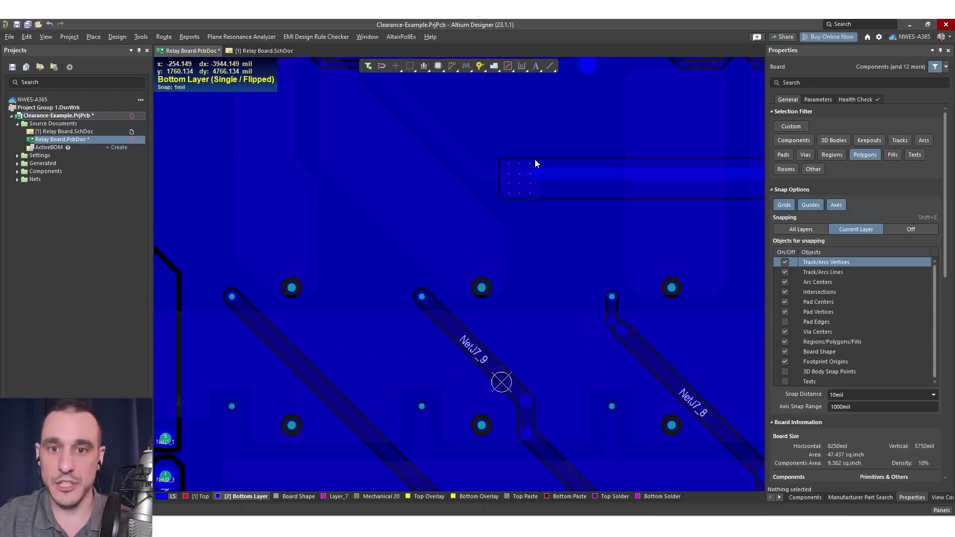
{"action": "scroll", "coordinate": [533, 160], "scroll_direction": "down", "scroll_amount": 4, "text": "ctrl"}
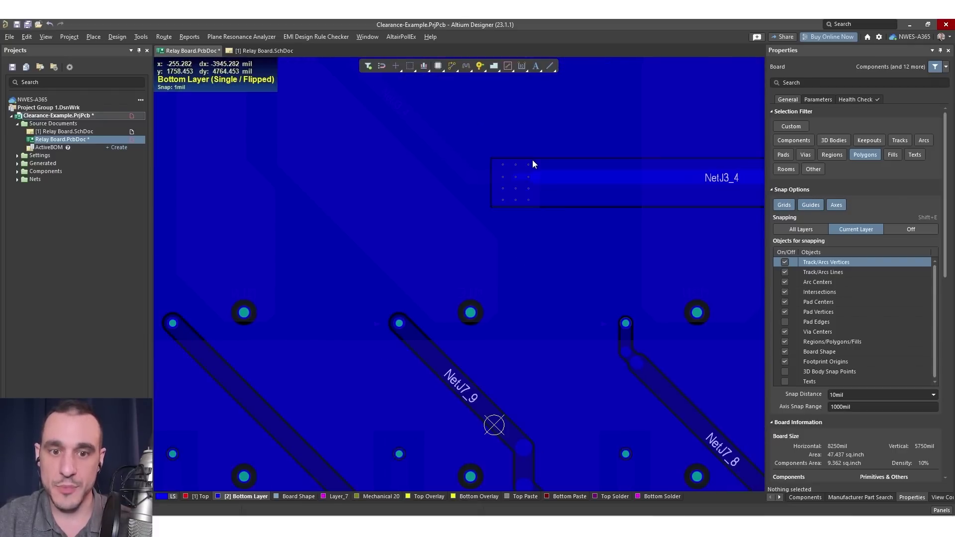
{"action": "scroll", "coordinate": [592, 378], "scroll_direction": "up", "scroll_amount": 6, "text": "ctrl"}
{"action": "scroll", "coordinate": [556, 340], "scroll_direction": "up", "scroll_amount": 3, "text": "ctrl"}
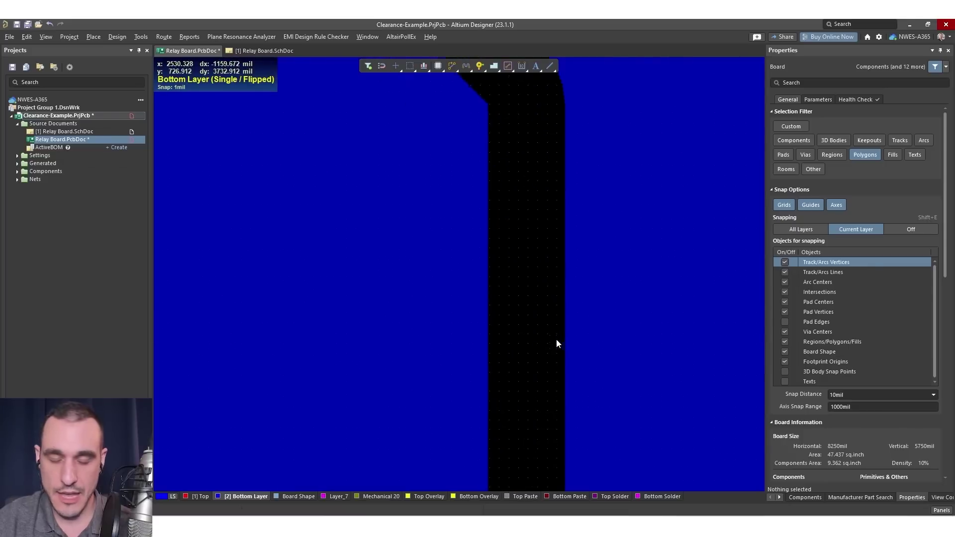
{"action": "key", "text": "ctrl+m"}
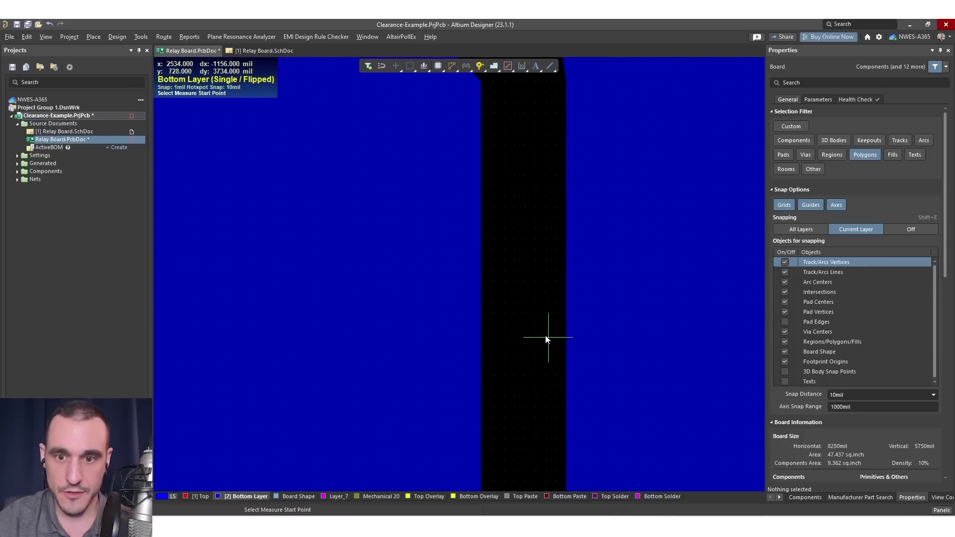
{"action": "left_click", "coordinate": [568, 309]}
{"action": "left_click", "coordinate": [496, 253]}
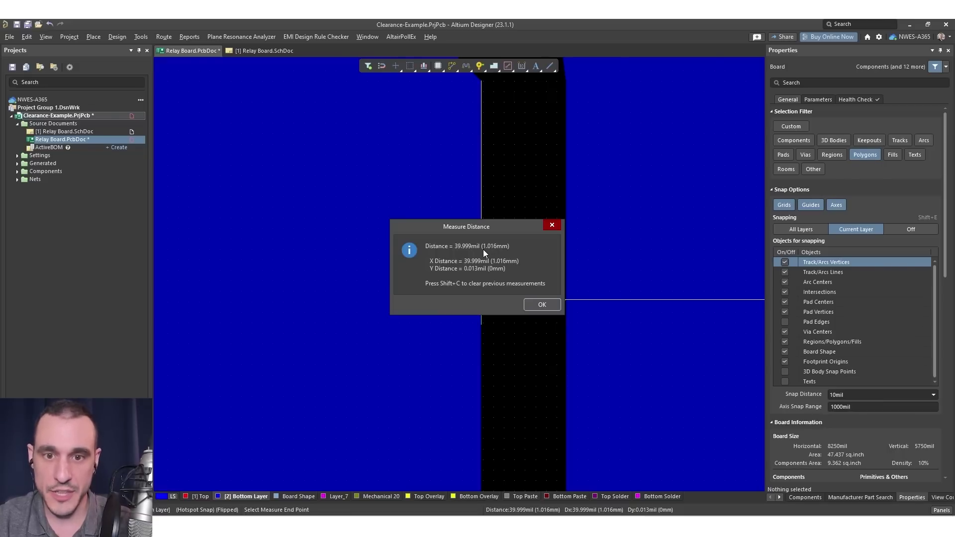
{"action": "key", "text": "Return"}
Measure the gap between the NetJ7_8 track and the surrounding GND pour.
{"action": "scroll", "coordinate": [530, 329], "scroll_direction": "down", "scroll_amount": 6, "text": "ctrl"}
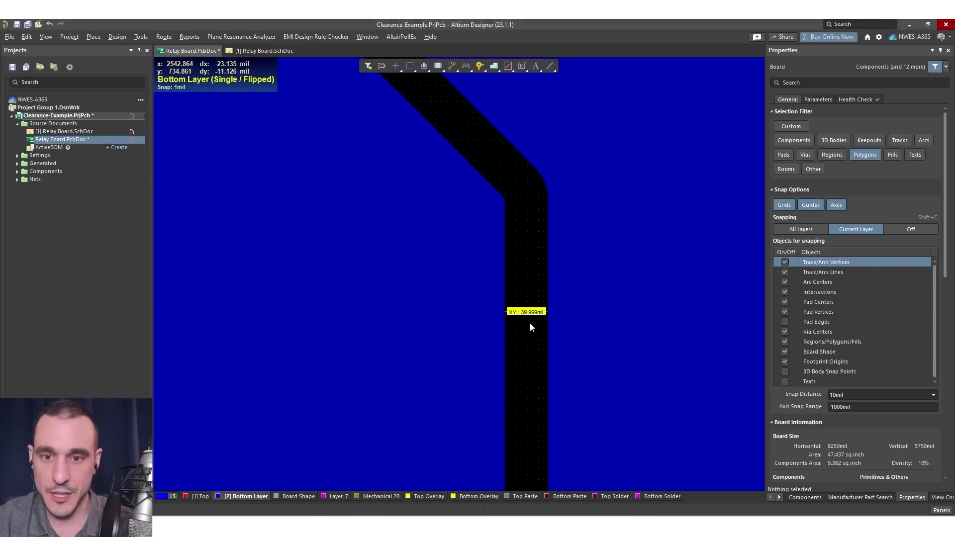
{"action": "right_click_drag", "start_coordinate": [587, 307], "coordinate": [386, 275]}
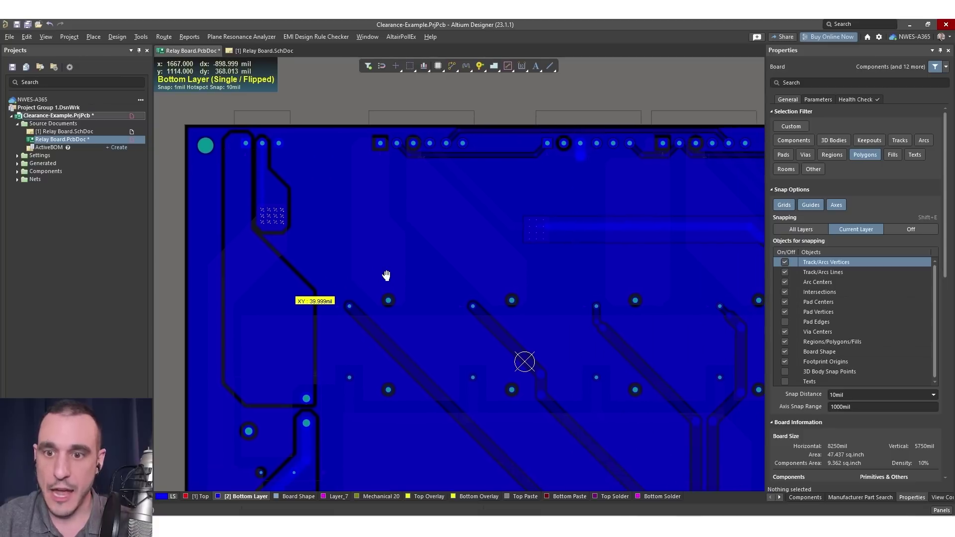
{"action": "right_click_drag", "start_coordinate": [546, 341], "coordinate": [449, 192]}
{"action": "scroll", "coordinate": [611, 319], "scroll_direction": "up", "scroll_amount": 3, "text": "ctrl"}
{"action": "scroll", "coordinate": [542, 301], "scroll_direction": "up", "scroll_amount": 5, "text": "ctrl"}
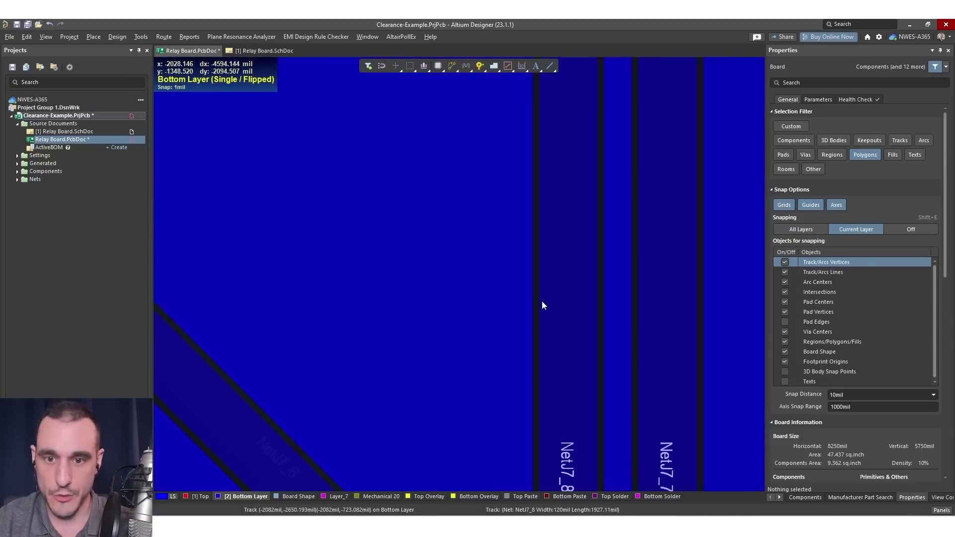
{"action": "key", "text": "ctrl+m"}
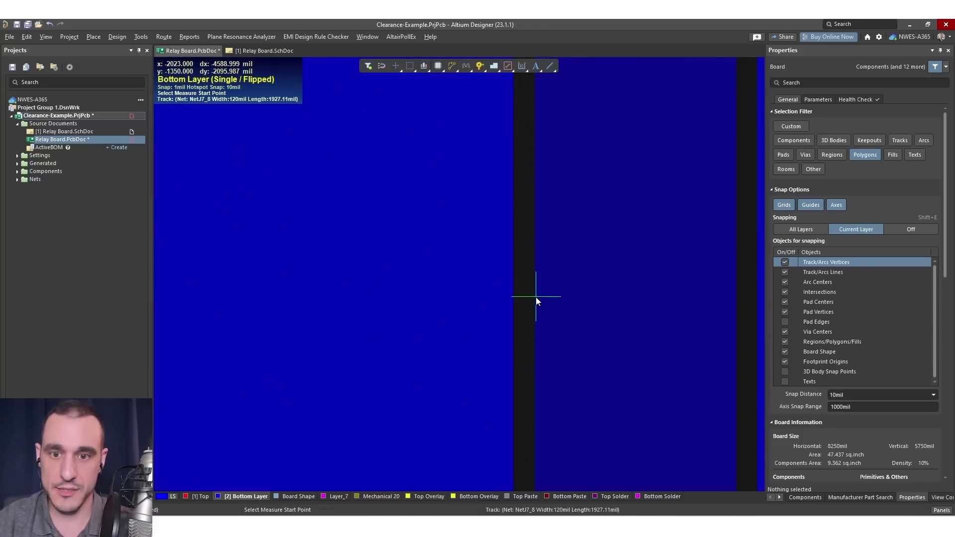
{"action": "left_click", "coordinate": [536, 298]}
{"action": "left_click", "coordinate": [513, 297]}
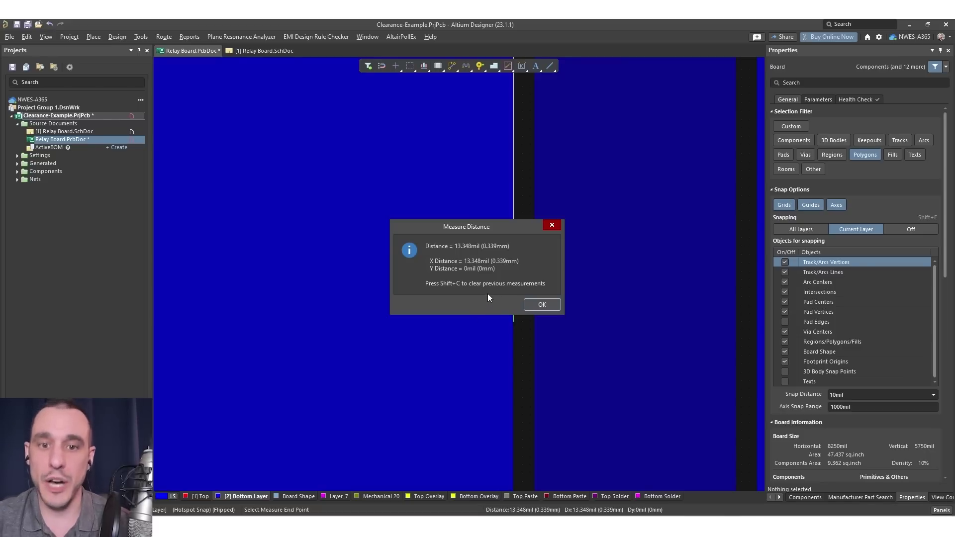
{"action": "key", "text": "Return"}
{"action": "scroll", "coordinate": [493, 326], "scroll_direction": "down", "scroll_amount": 3, "text": "ctrl"}
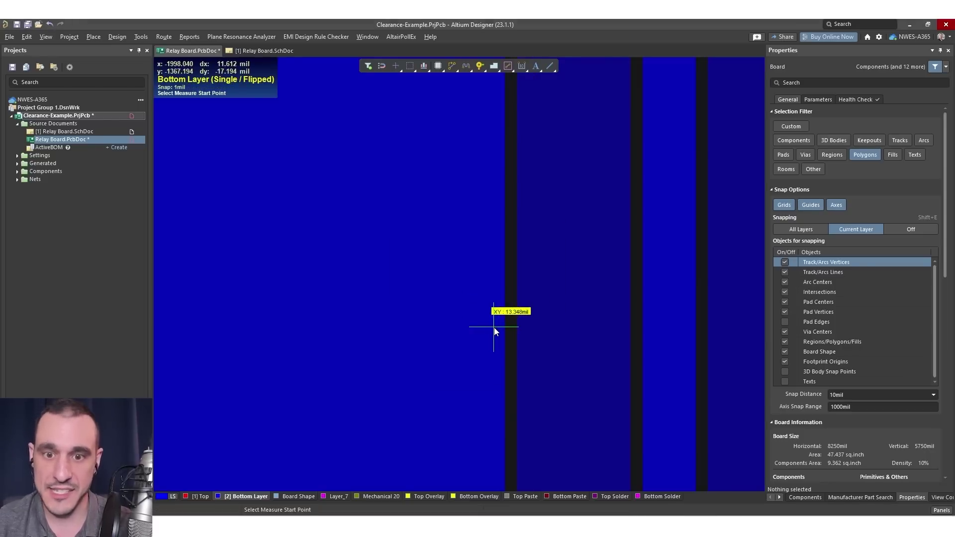
{"action": "key", "text": "Escape"}
Measure the gap between the end of the NetJ3_4 polygon with the via array and the GND pour.
{"action": "scroll", "coordinate": [491, 331], "scroll_direction": "down", "scroll_amount": 6, "text": "ctrl"}
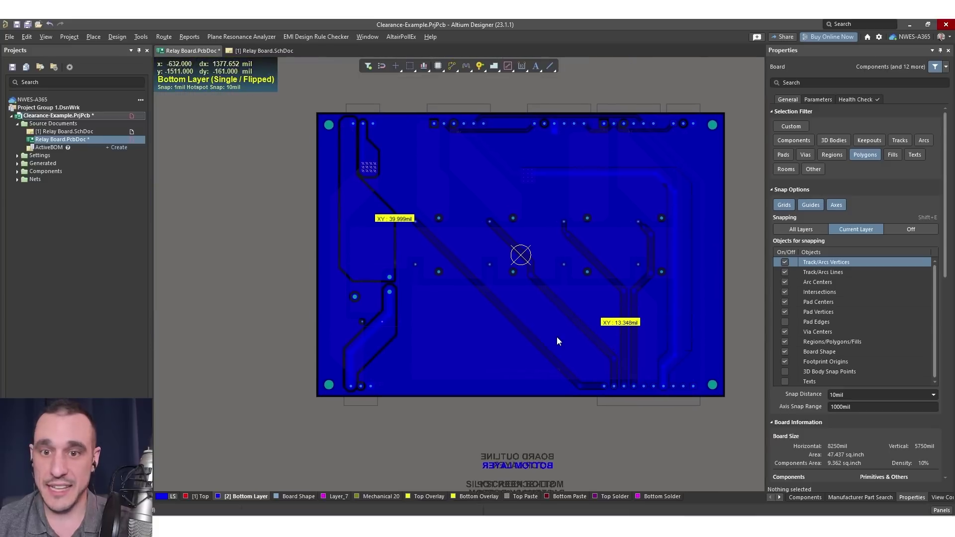
{"action": "scroll", "coordinate": [509, 215], "scroll_direction": "up", "scroll_amount": 6, "text": "ctrl"}
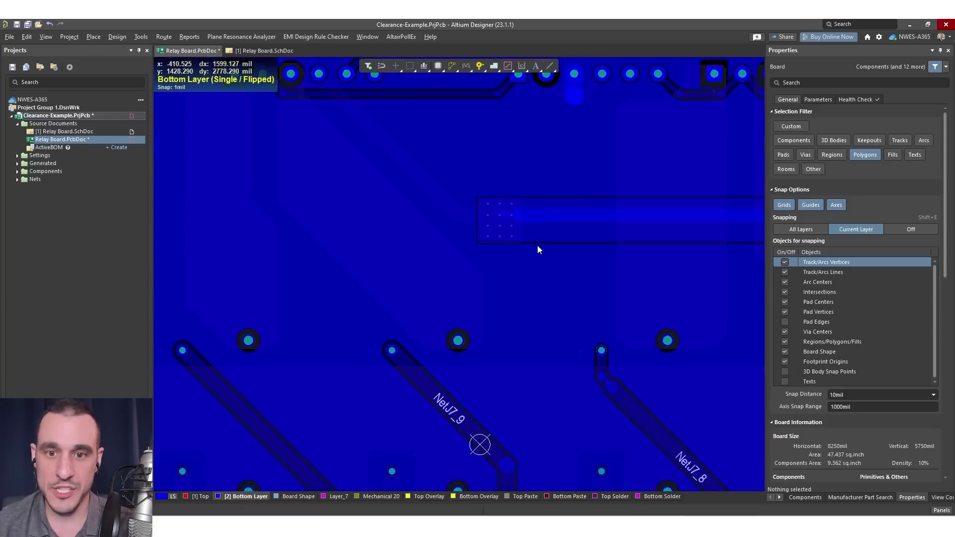
{"action": "scroll", "coordinate": [448, 217], "scroll_direction": "up", "scroll_amount": 6, "text": "ctrl"}
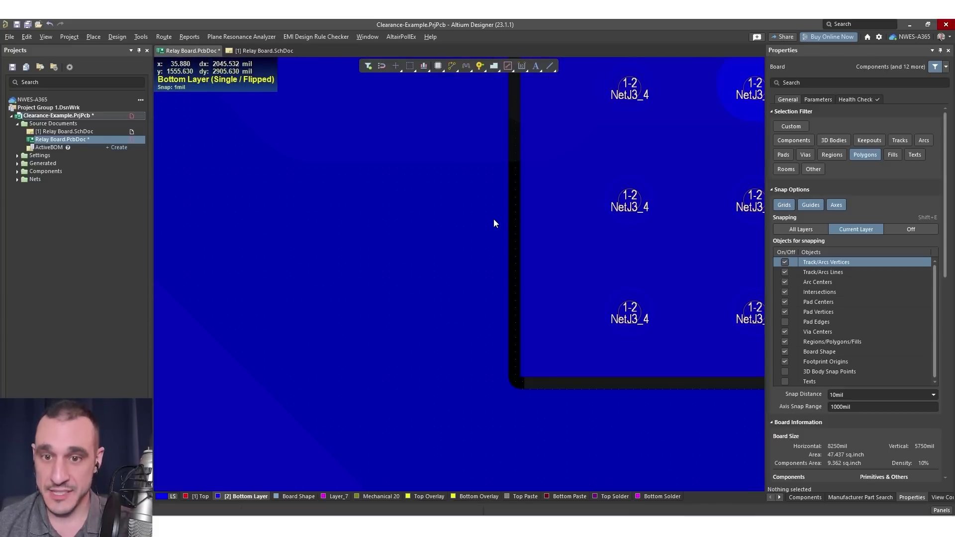
{"action": "key", "text": "ctrl+m"}
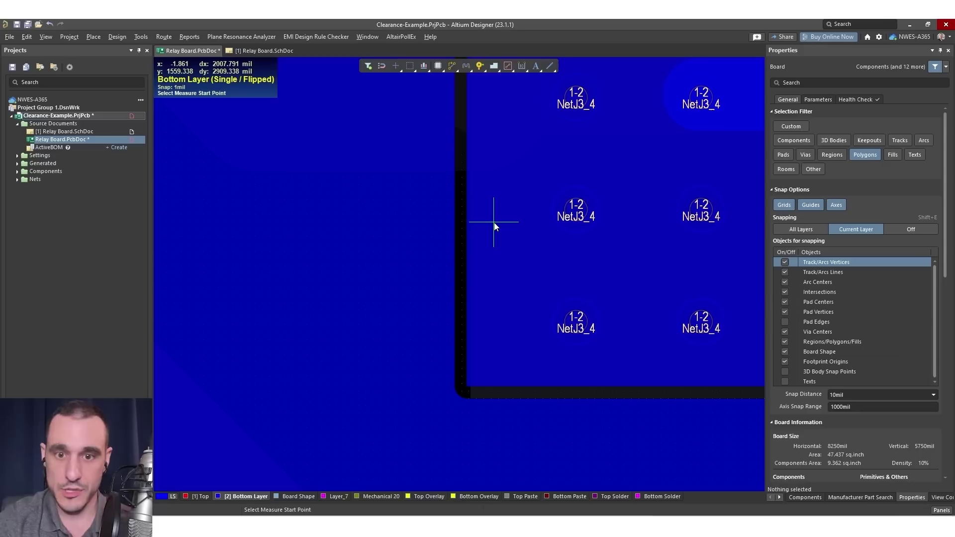
{"action": "left_click", "coordinate": [465, 209]}
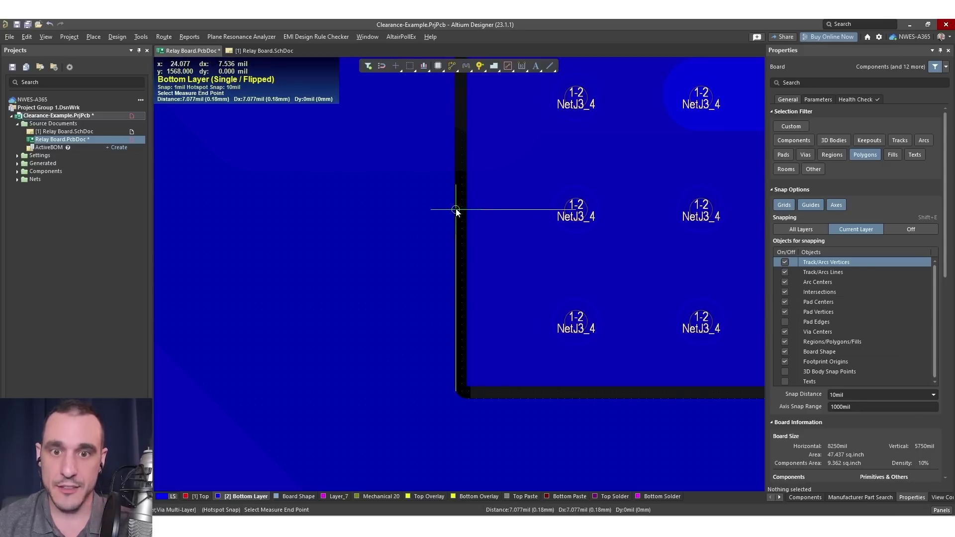
{"action": "left_click", "coordinate": [458, 209]}
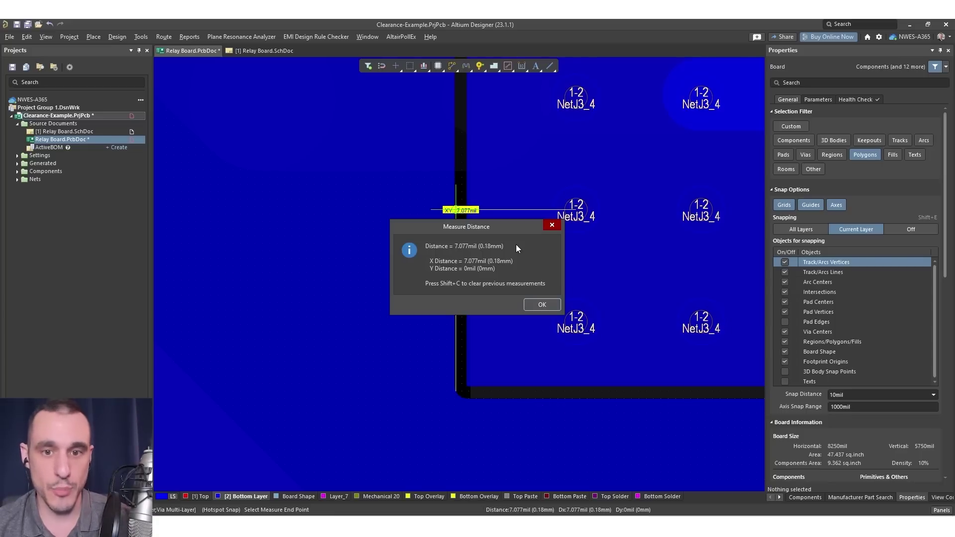
{"action": "key", "text": "Return"}
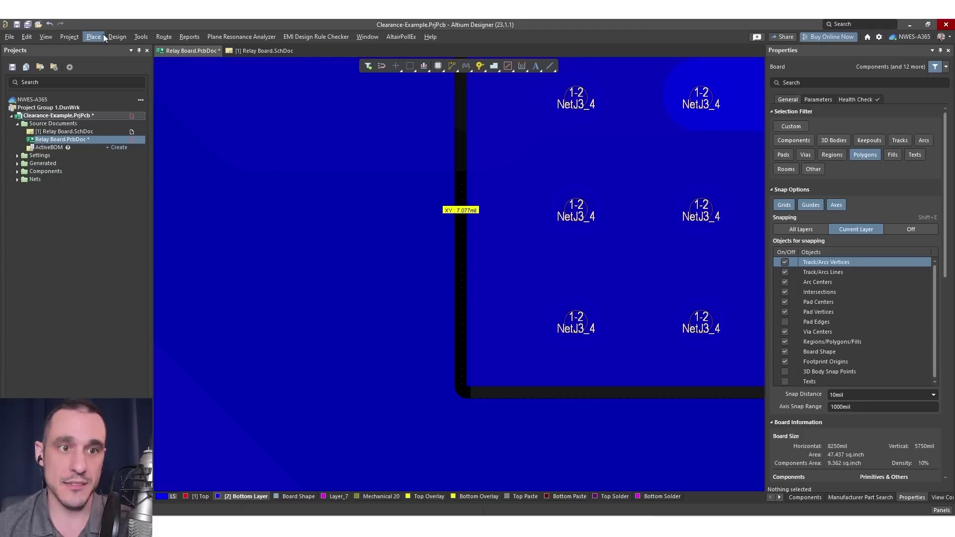
Set Clearance_Default's poly-to-poly, poly-to-fill and fill-to-fill clearances to 12 mil, apply the change and close the rules editor.
{"action": "left_click", "coordinate": [117, 37]}
{"action": "left_click", "coordinate": [151, 74]}
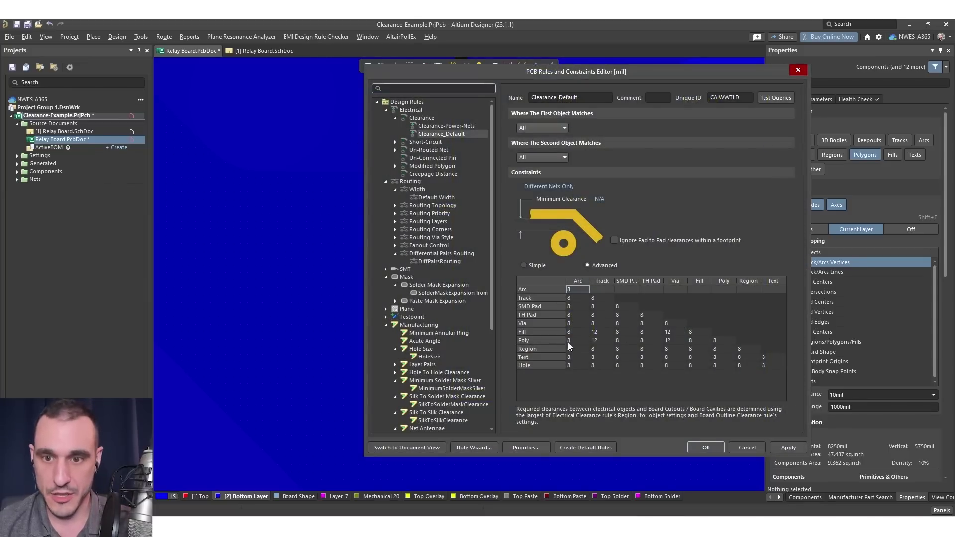
{"action": "left_click", "coordinate": [721, 342]}
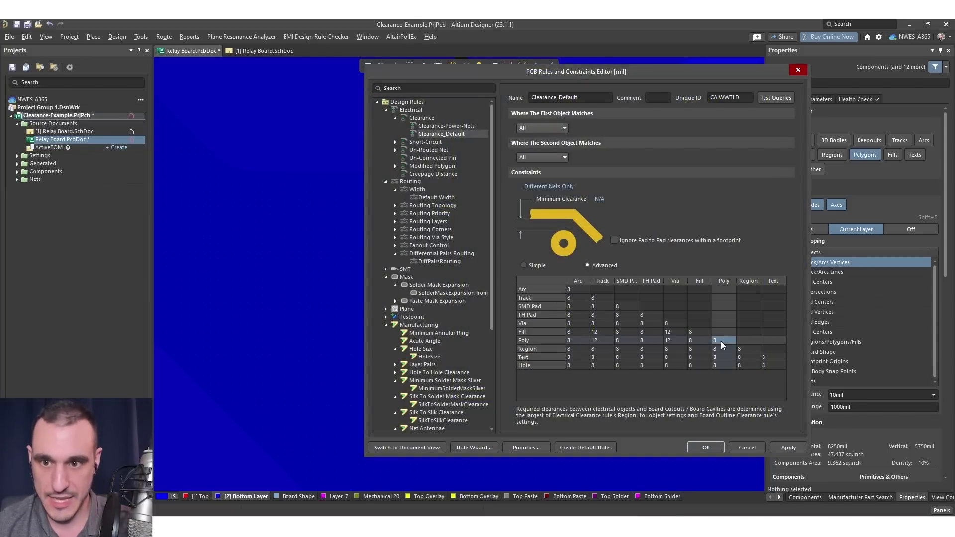
{"action": "type", "text": "12"}
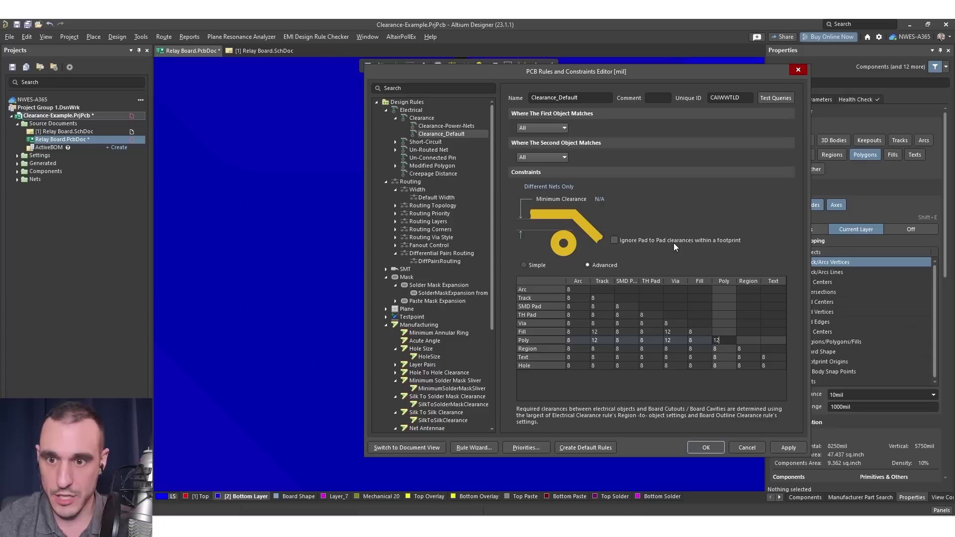
{"action": "key", "text": "shift+Tab"}
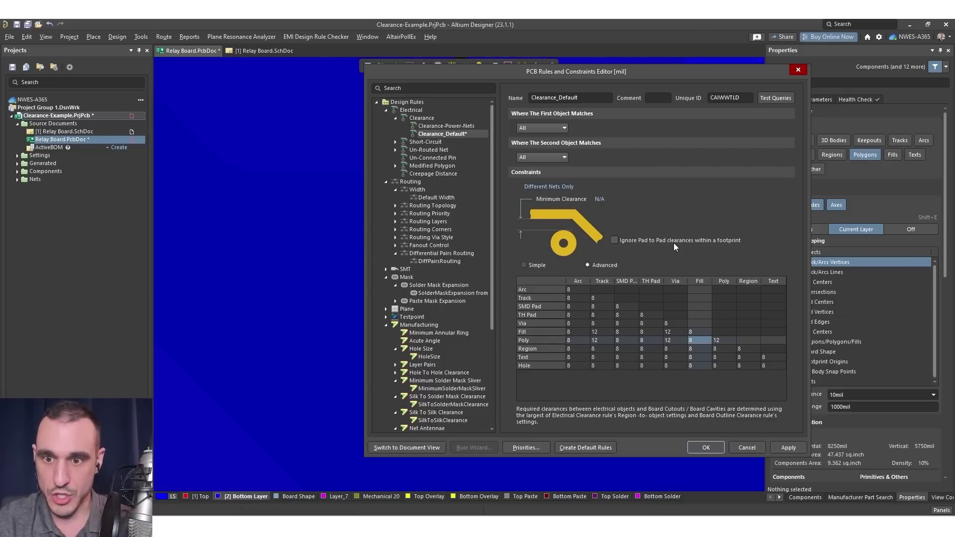
{"action": "type", "text": "12"}
{"action": "key", "text": "Up"}
{"action": "type", "text": "12"}
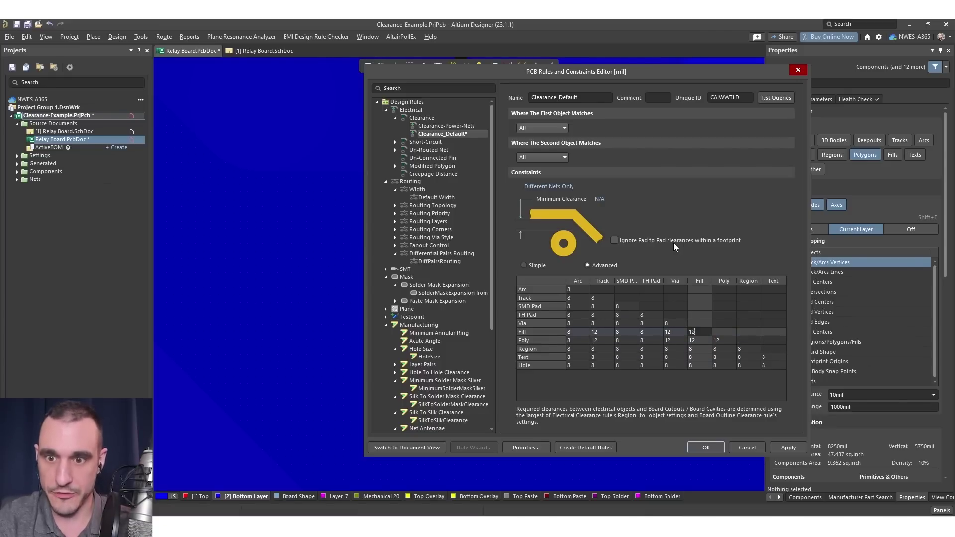
{"action": "key", "text": "Down"}
{"action": "left_click", "coordinate": [789, 448]}
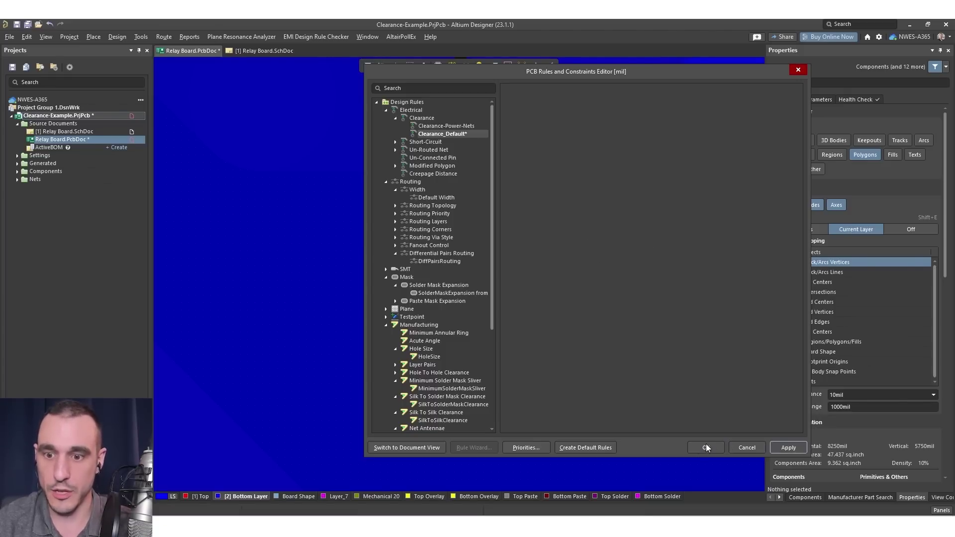
{"action": "left_click", "coordinate": [706, 447]}
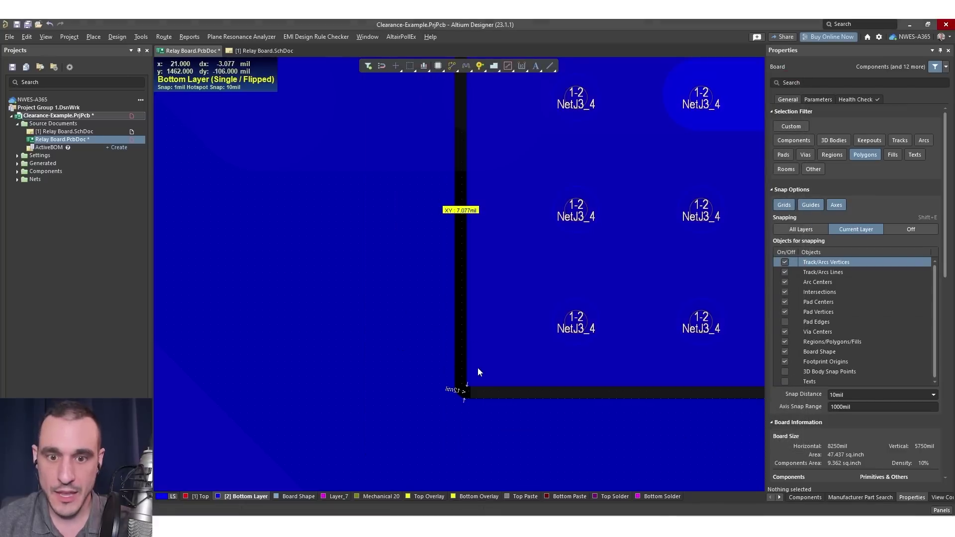
Repour the bottom-layer GND polygon with the updated clearance around NetJ3_4 and clear the measurement labels.
{"action": "scroll", "coordinate": [473, 407], "scroll_direction": "up", "scroll_amount": 4, "text": "ctrl"}
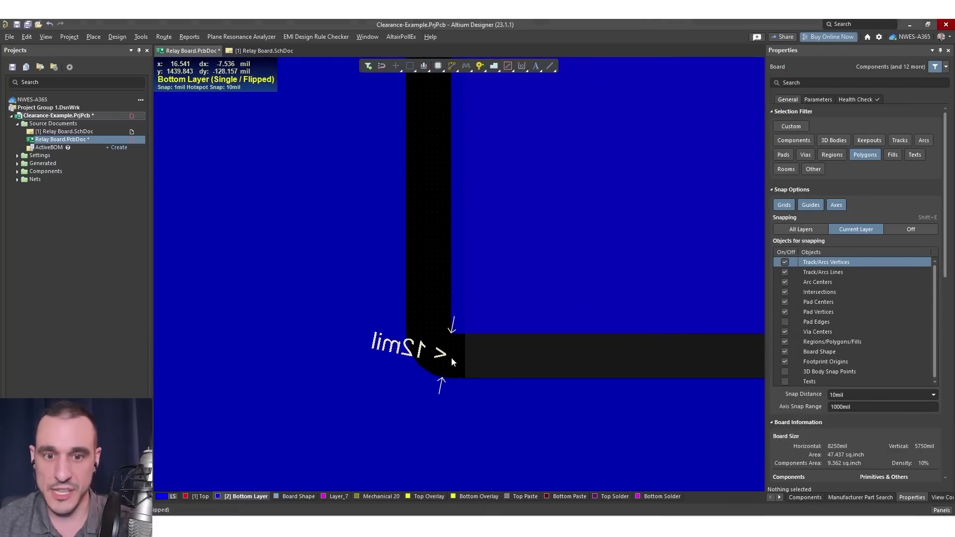
{"action": "scroll", "coordinate": [454, 357], "scroll_direction": "down", "scroll_amount": 6, "text": "ctrl"}
{"action": "scroll", "coordinate": [451, 360], "scroll_direction": "down", "scroll_amount": 3, "text": "ctrl"}
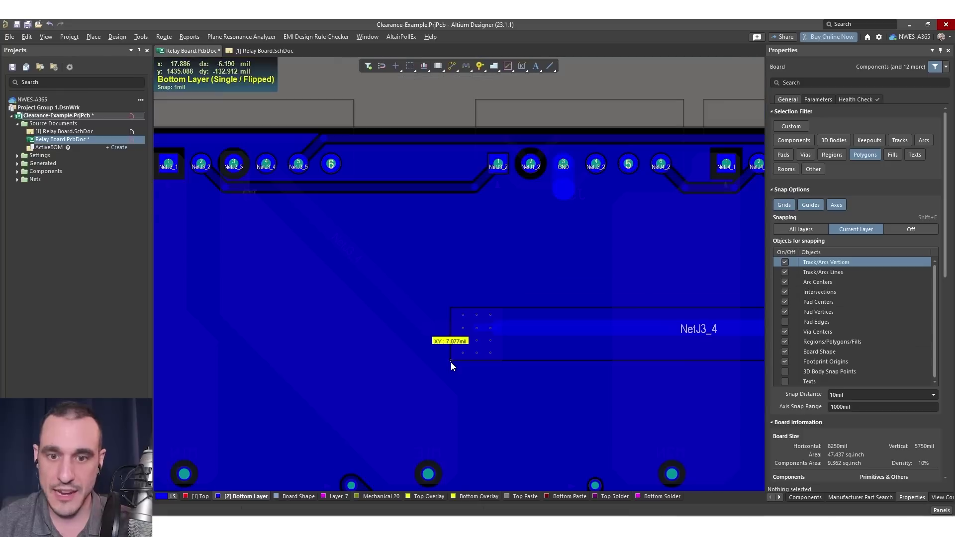
{"action": "key", "text": "t"}
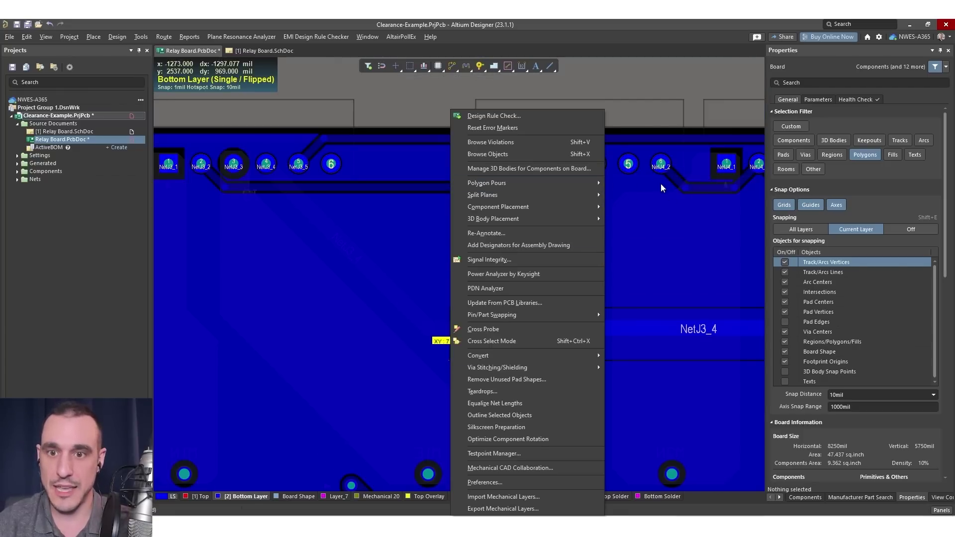
{"action": "key", "text": "Escape"}
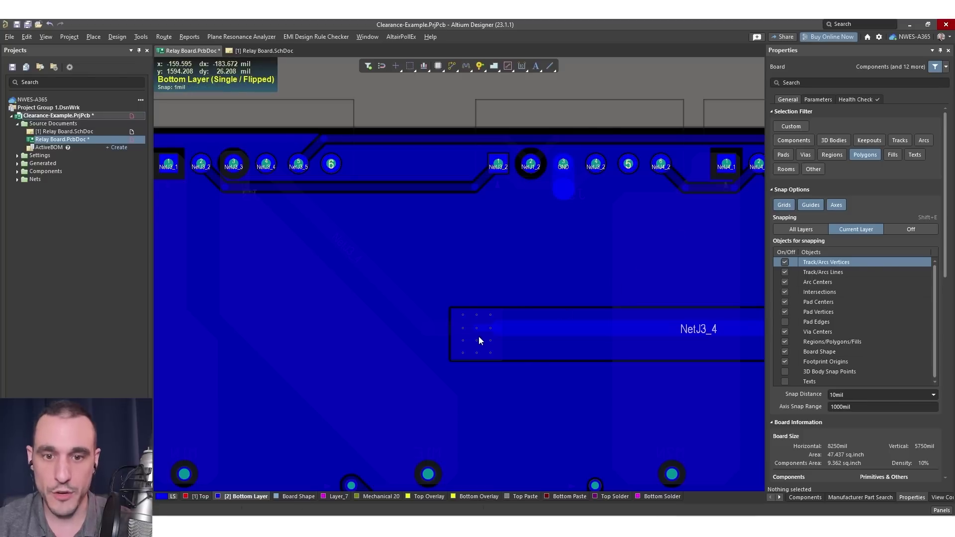
Inspect the repoured bottom-layer GND polygon around the NetJ3_4 via array and across the rest of the relay board.
{"action": "scroll", "coordinate": [483, 315], "scroll_direction": "up", "scroll_amount": 4, "text": "ctrl"}
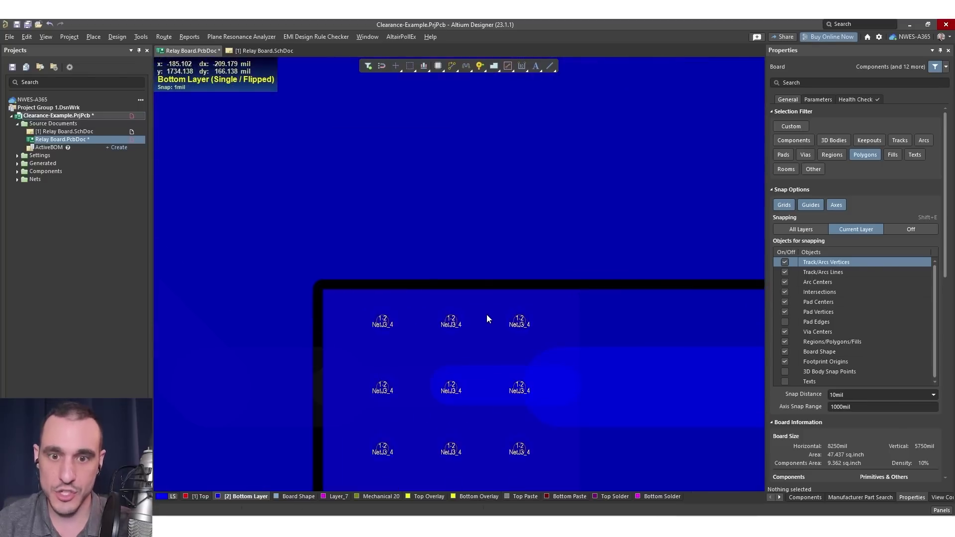
{"action": "scroll", "coordinate": [487, 315], "scroll_direction": "down", "scroll_amount": 6, "text": "ctrl"}
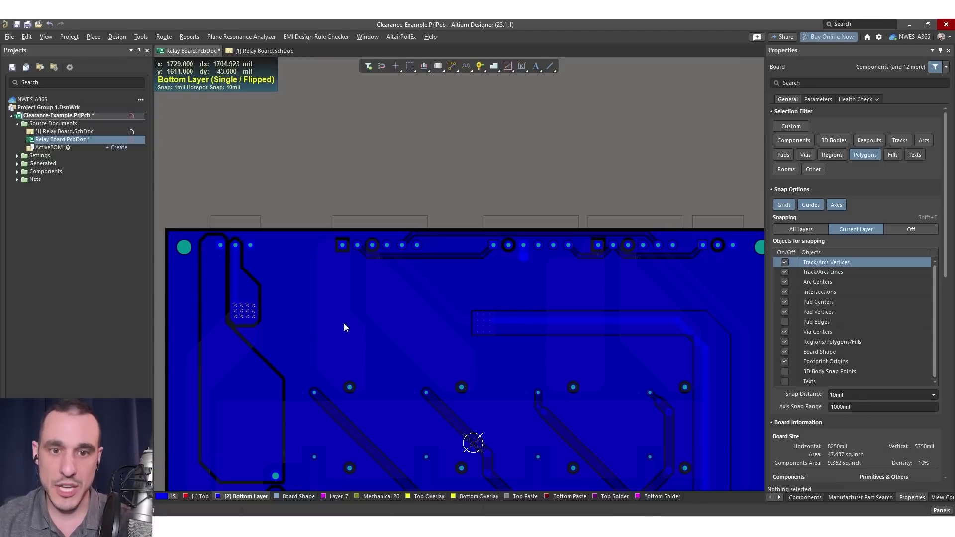
{"action": "right_click_drag", "start_coordinate": [344, 324], "coordinate": [491, 246]}
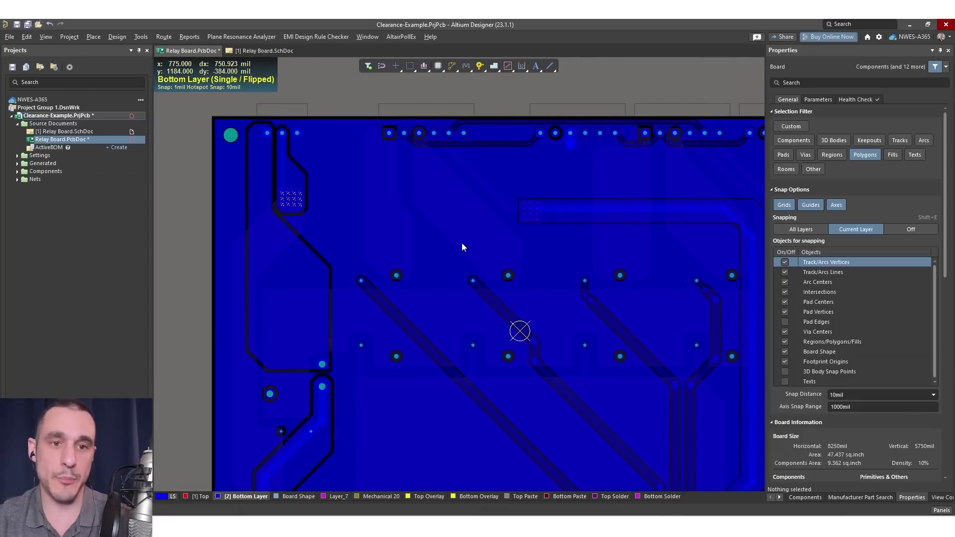
{"action": "right_click_drag", "start_coordinate": [508, 249], "coordinate": [352, 222]}
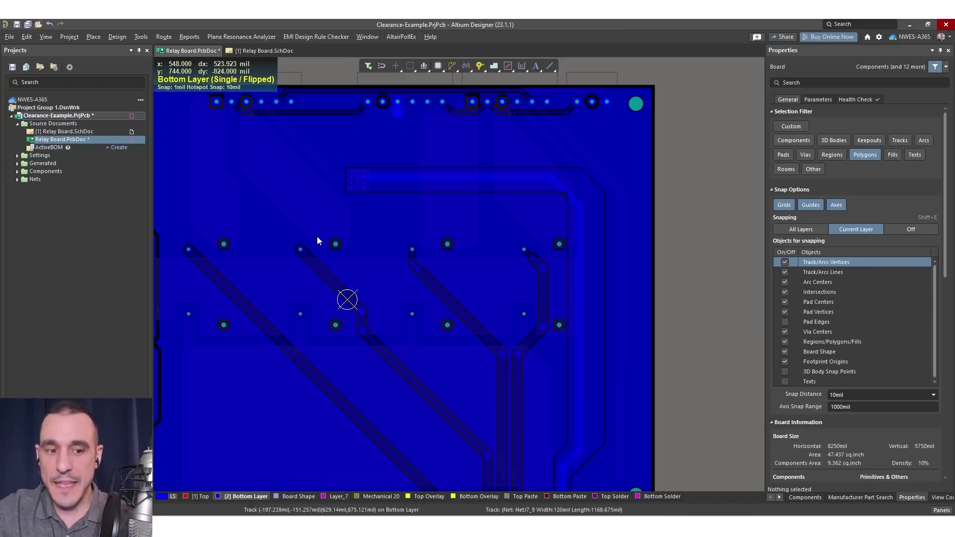
Switch to the browser's IPC-2221 article and examine the Table 6-1 conductor spacing values and the legend for categories B1 to A7.
{"action": "key", "text": "alt+Tab"}
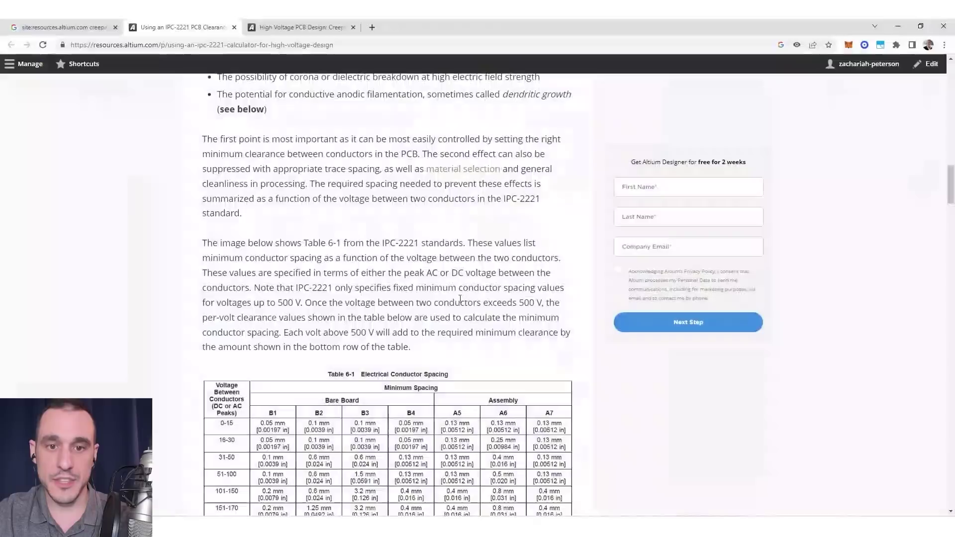
{"action": "scroll", "coordinate": [461, 283], "scroll_direction": "down", "scroll_amount": 6}
{"action": "scroll", "coordinate": [457, 298], "scroll_direction": "up", "scroll_amount": 2}
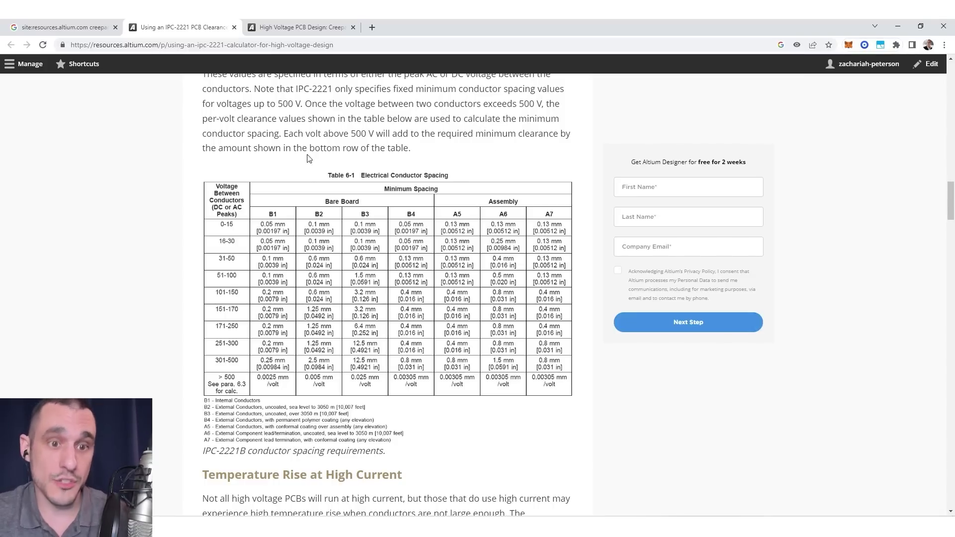
{"action": "scroll", "coordinate": [232, 221], "scroll_direction": "down", "scroll_amount": 6}
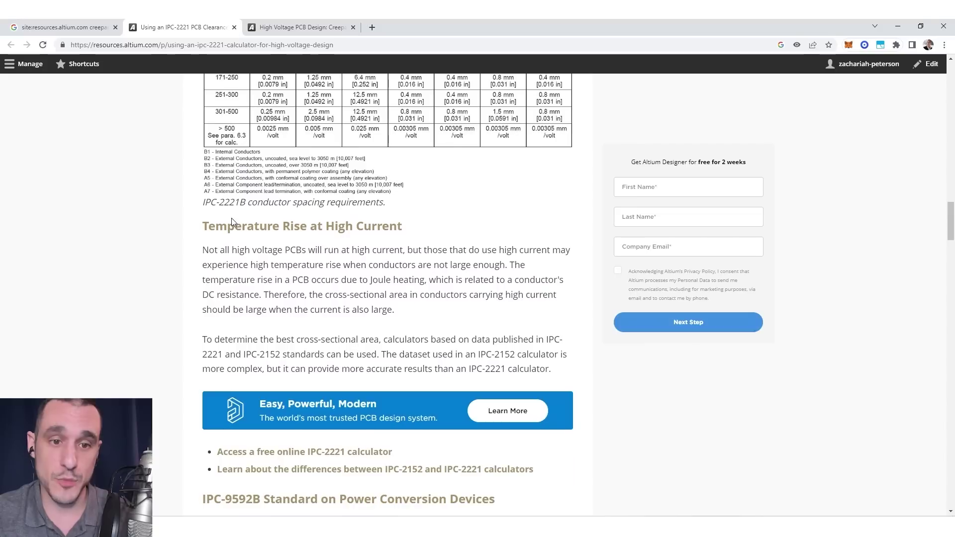
{"action": "scroll", "coordinate": [232, 224], "scroll_direction": "up", "scroll_amount": 3}
{"action": "scroll", "coordinate": [243, 234], "scroll_direction": "down", "scroll_amount": 1}
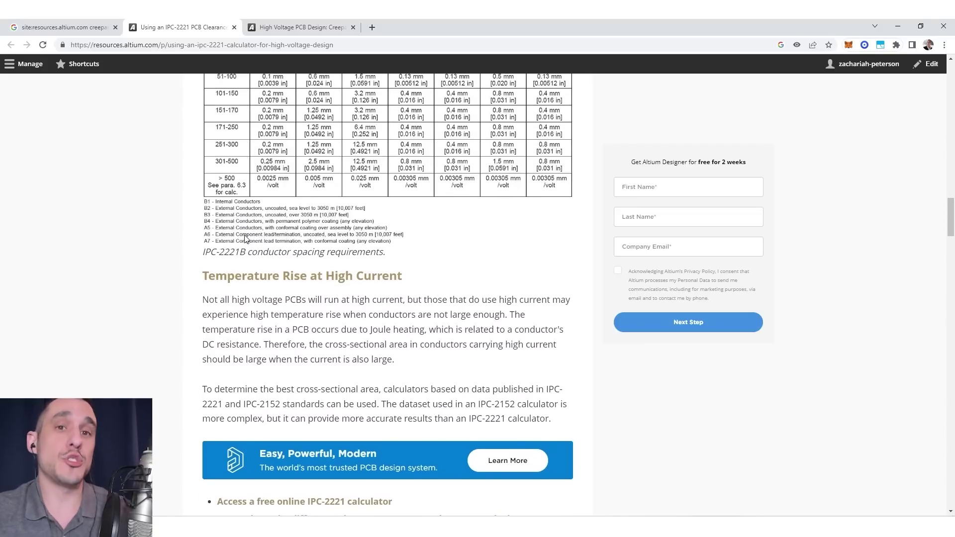
{"action": "scroll", "coordinate": [311, 251], "scroll_direction": "up", "scroll_amount": 4}
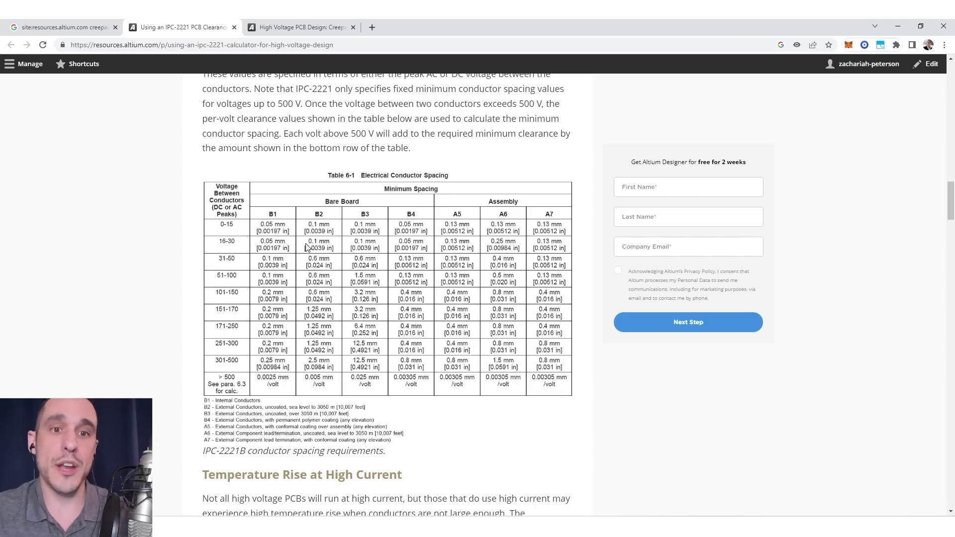